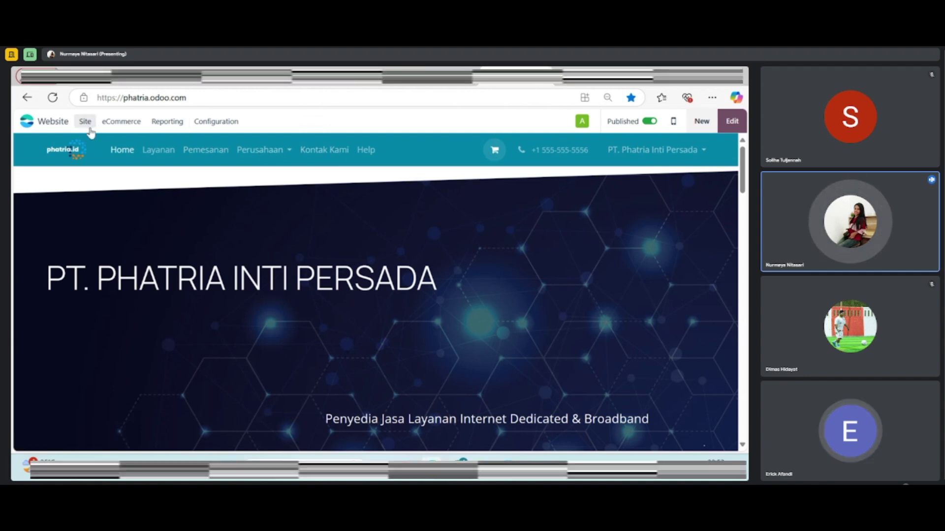
Open the homepage in the website editor and scroll through the page
click(732, 121)
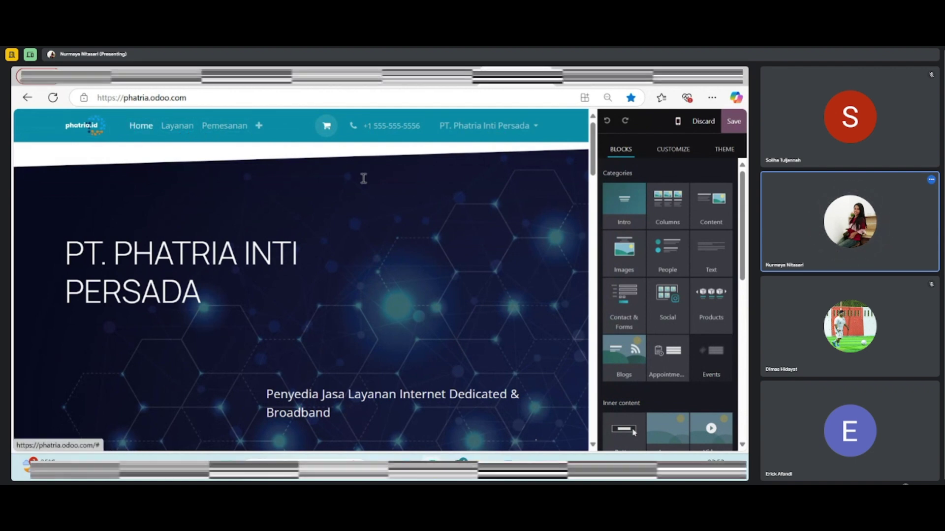
scroll(354, 224, down, 3)
scroll(360, 222, up, 1)
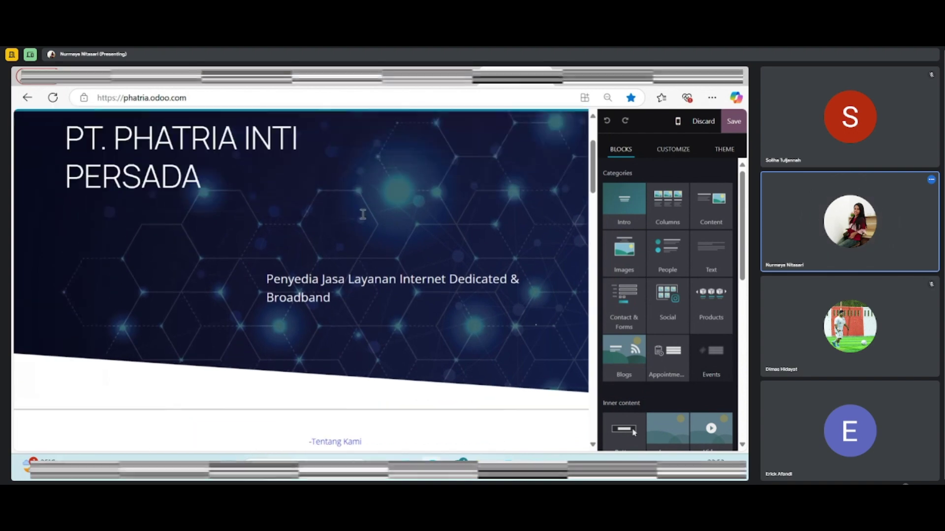
scroll(362, 214, down, 5)
scroll(363, 214, down, 2)
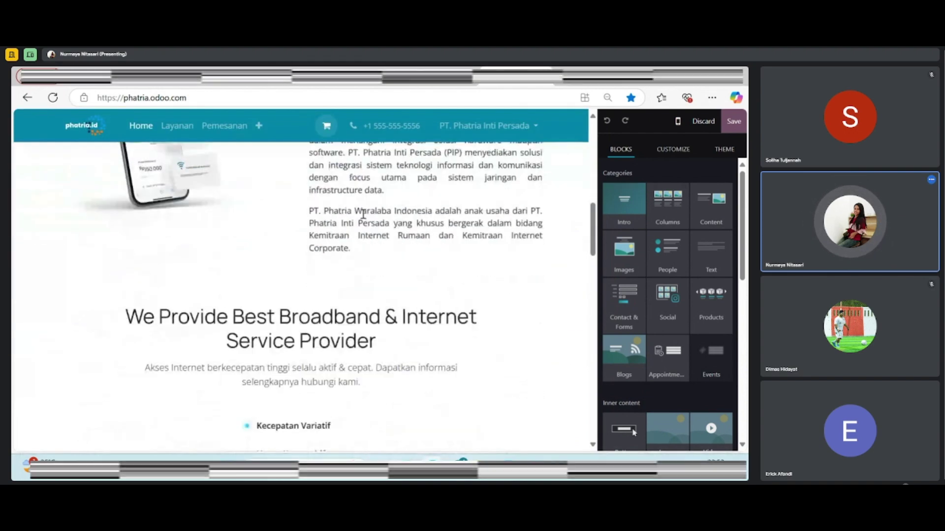
scroll(361, 217, down, 8)
scroll(359, 227, down, 2)
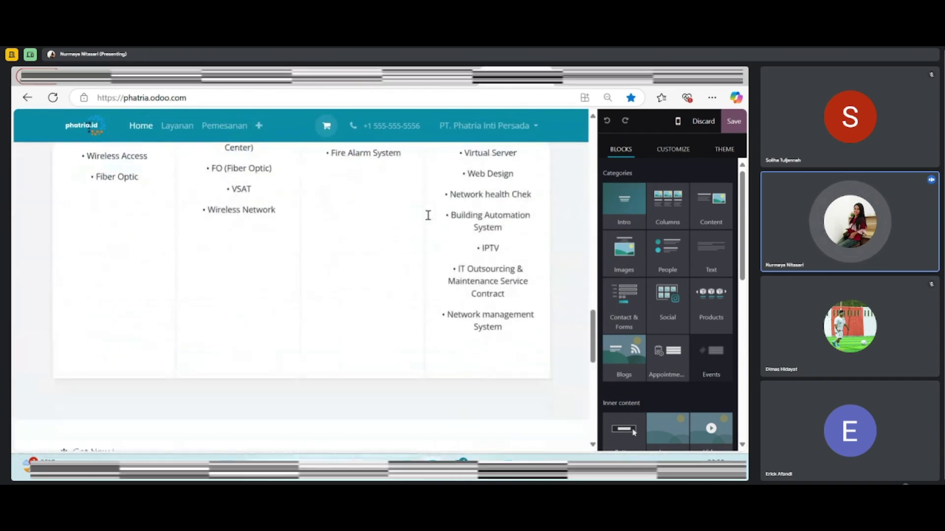
scroll(428, 213, up, 10)
scroll(441, 202, up, 4)
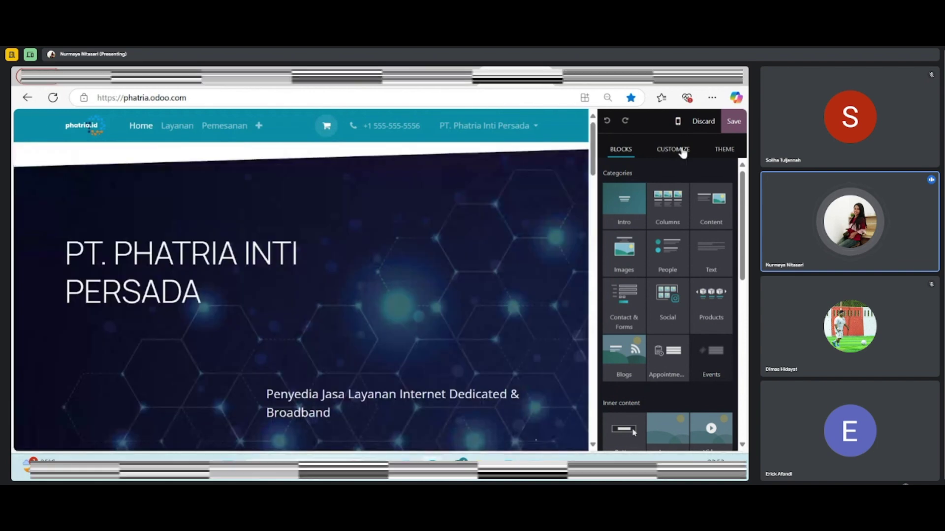
Select the PT. PHATRIA INTI PERSADA hero title to view its options, then save unchanged
click(673, 149)
click(621, 149)
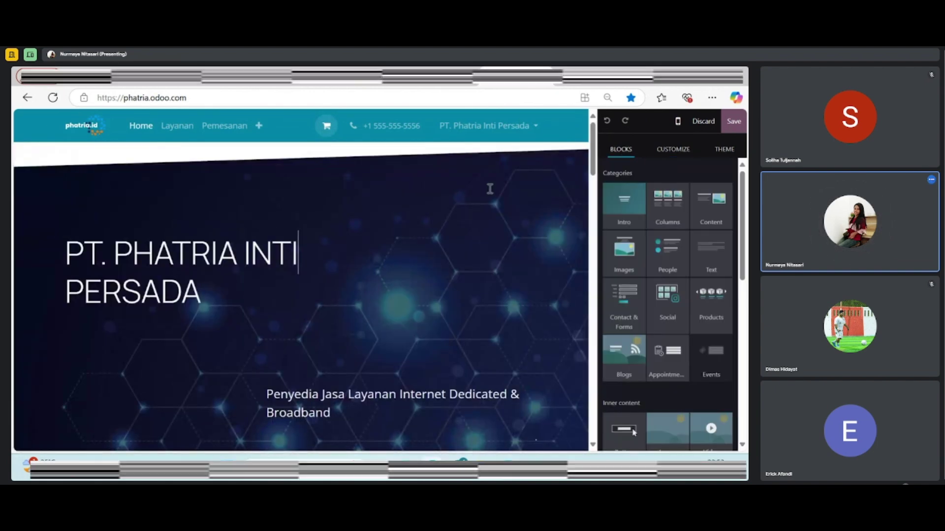
click(667, 155)
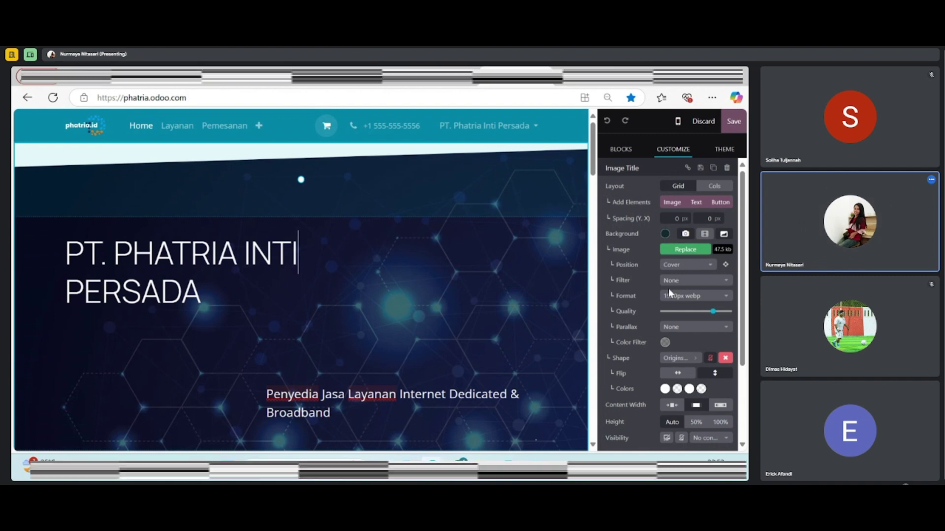
scroll(668, 288, down, 3)
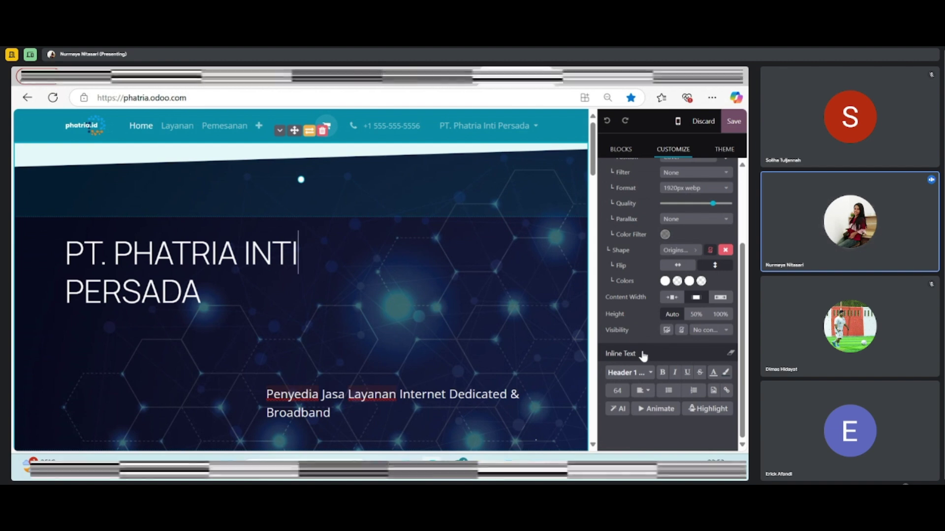
scroll(709, 178, up, 3)
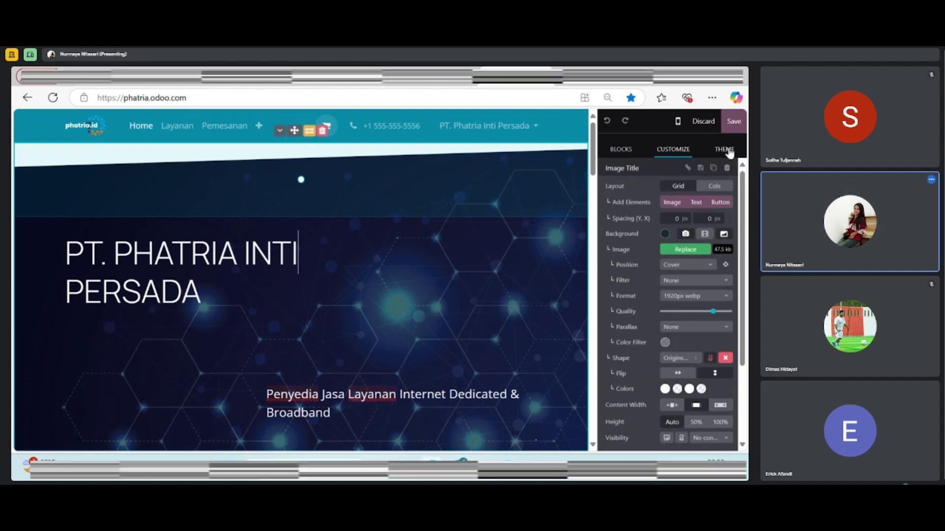
click(733, 121)
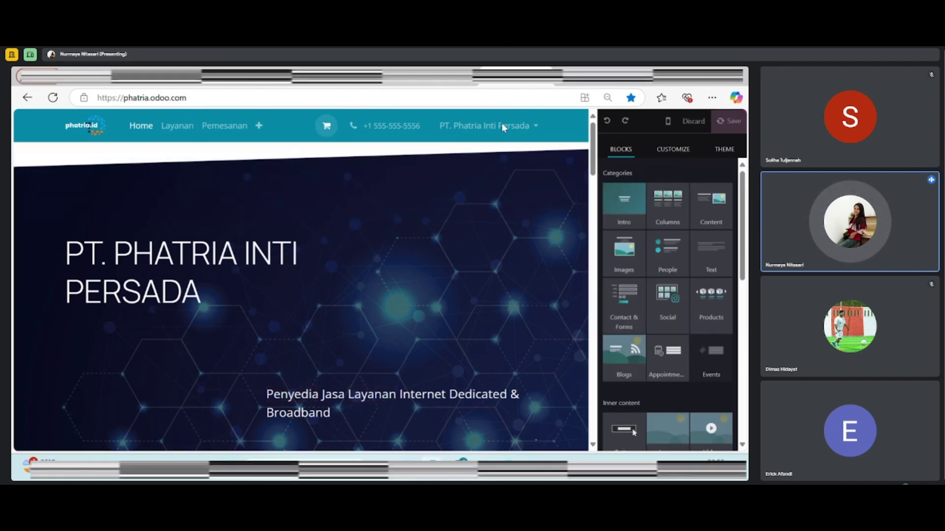
Dismiss the page-title notice, glance at Perusahaan and Help, then return to Home
click(726, 151)
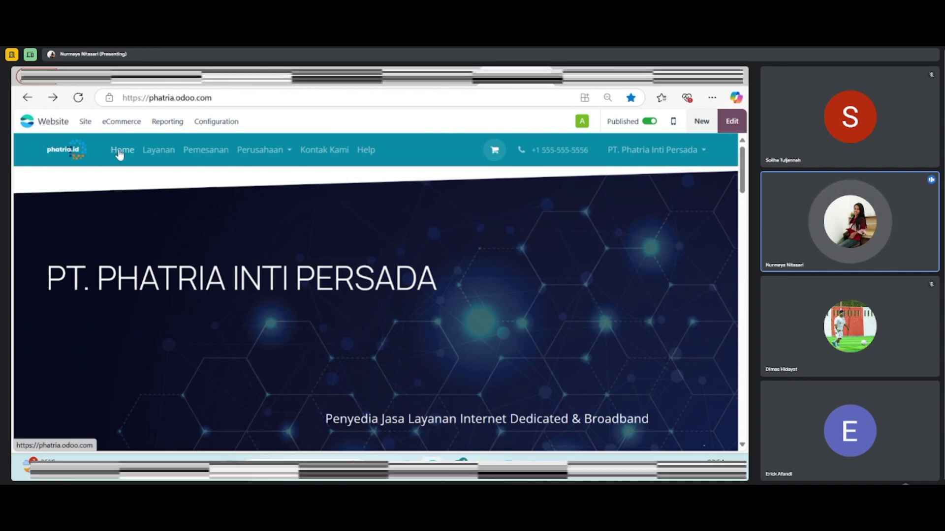
click(251, 155)
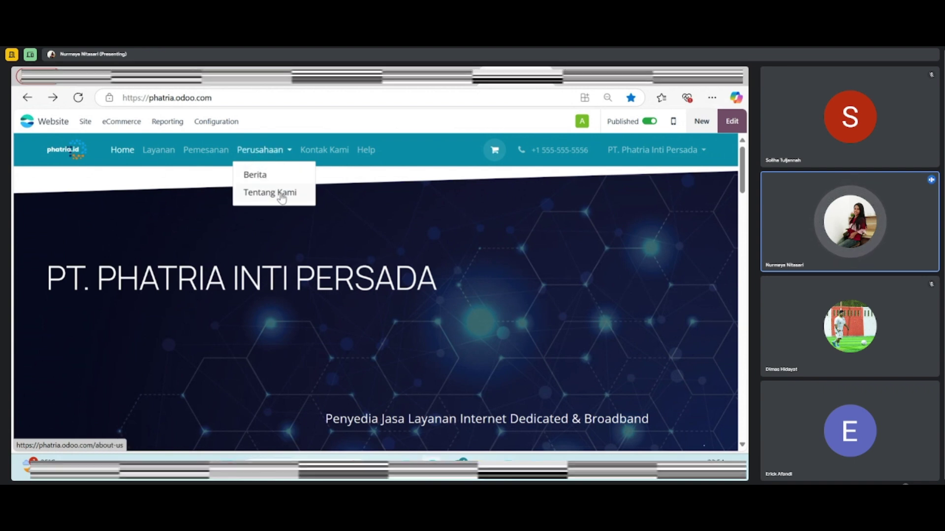
click(275, 157)
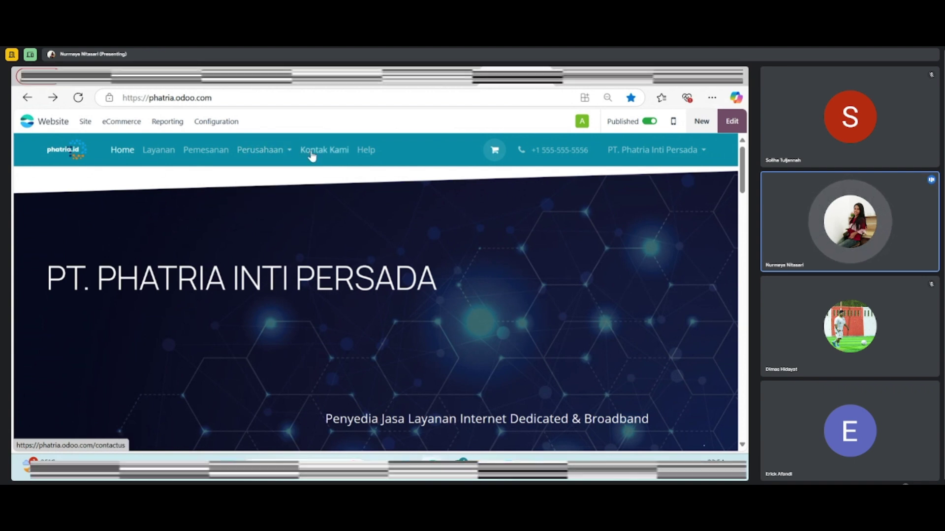
click(363, 157)
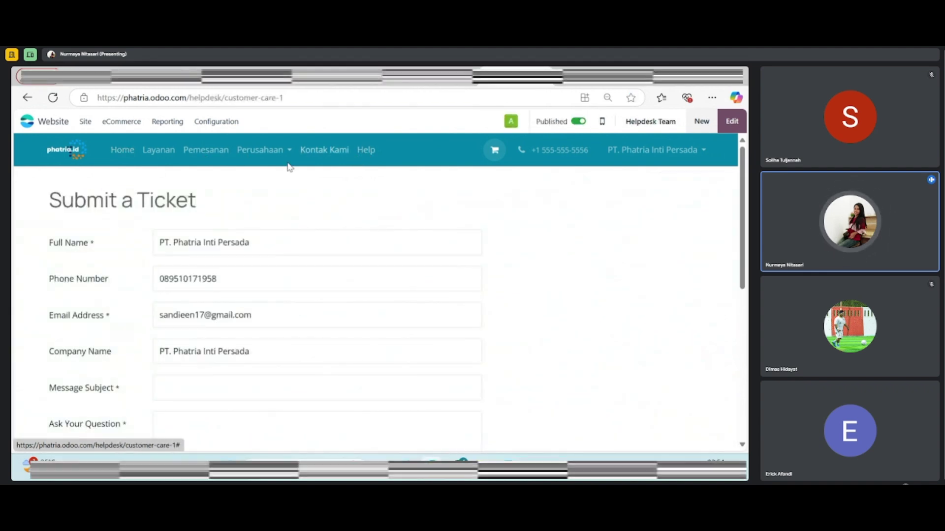
click(121, 150)
scroll(270, 197, down, 2)
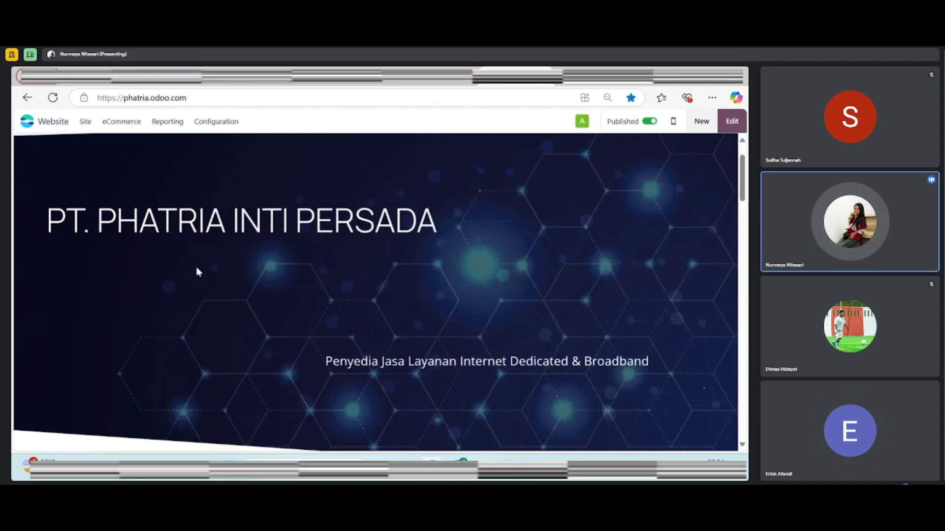
scroll(286, 285, down, 2)
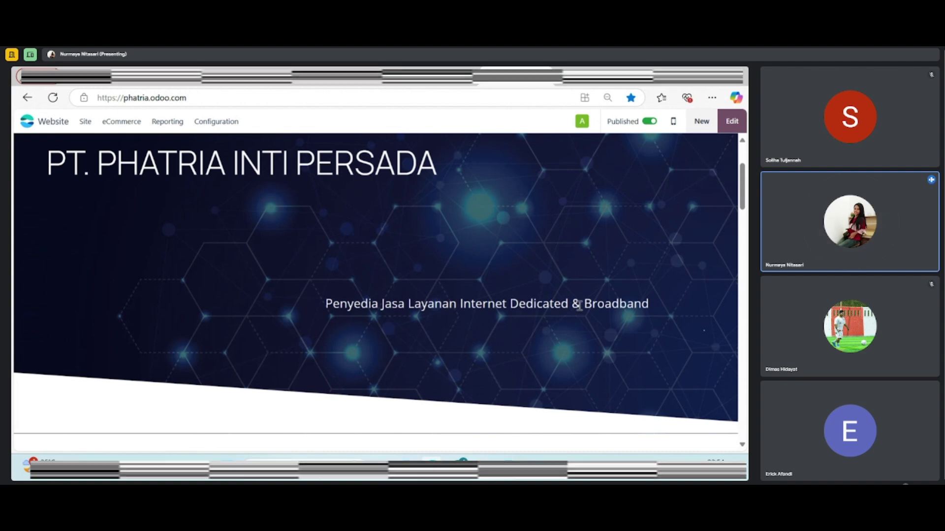
scroll(515, 320, down, 5)
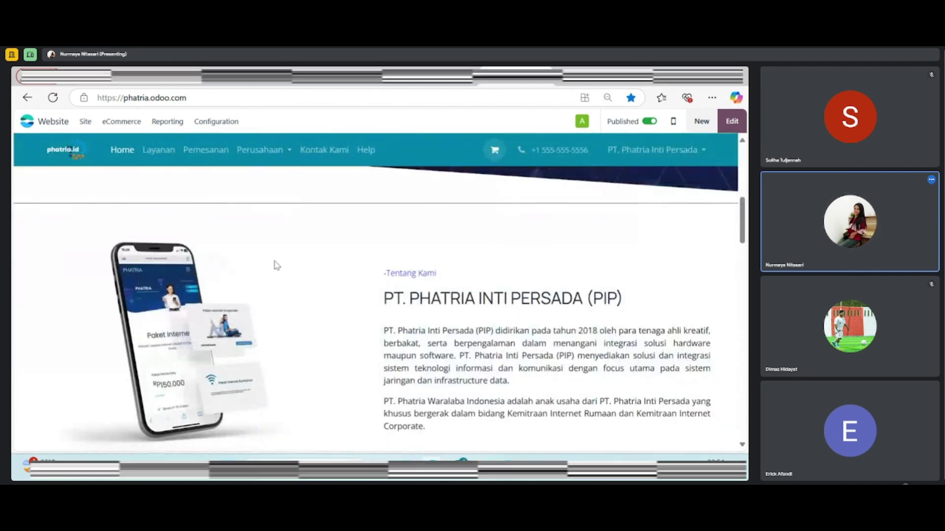
scroll(358, 298, down, 1)
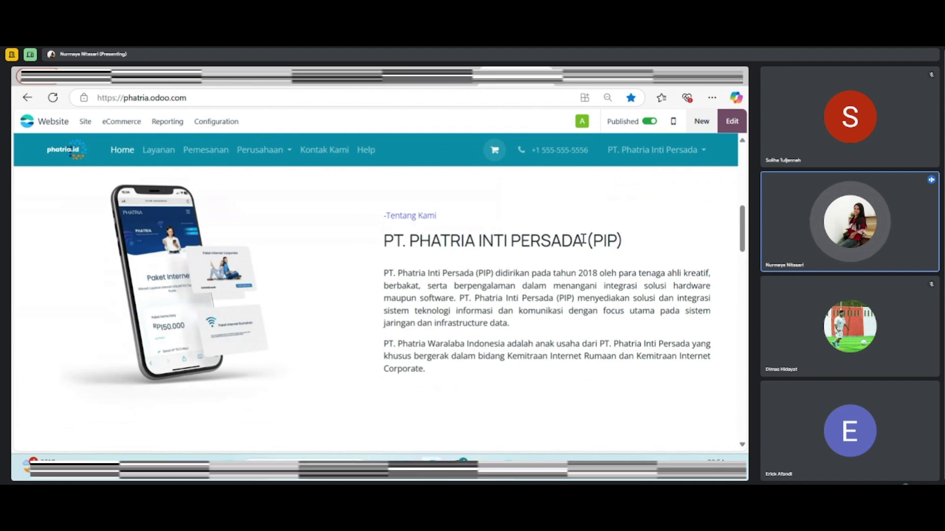
scroll(530, 250, down, 5)
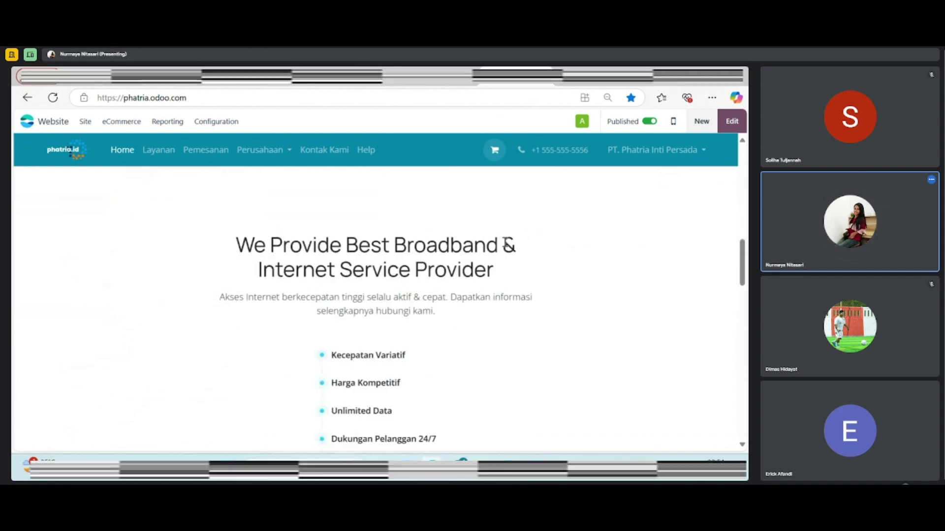
scroll(331, 239, down, 1)
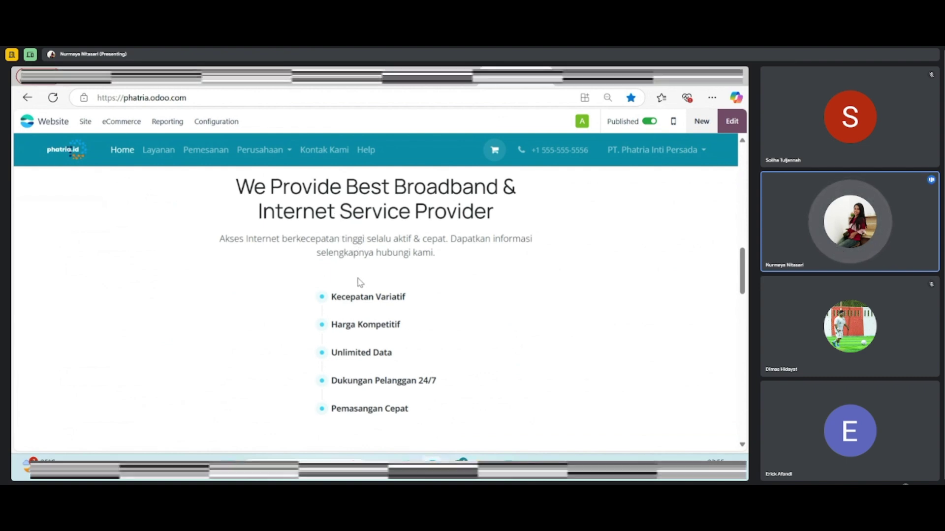
scroll(384, 268, down, 1)
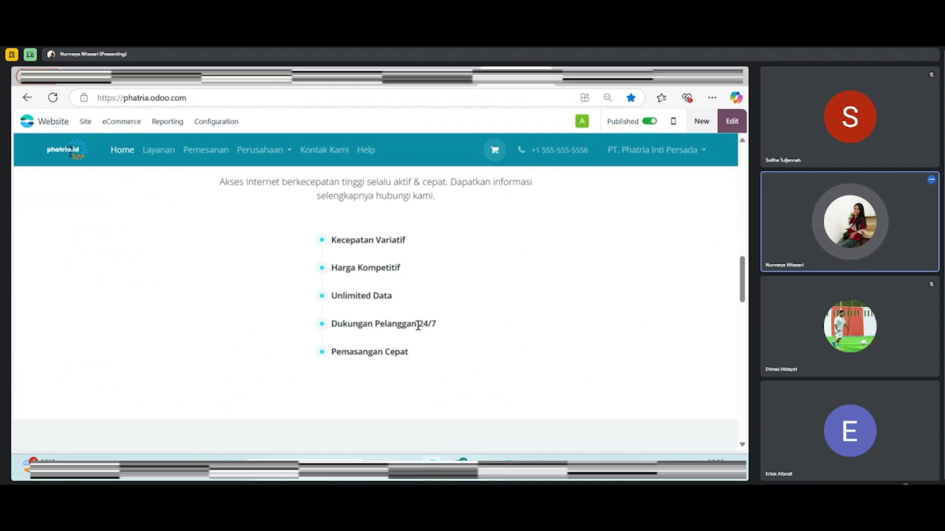
scroll(418, 326, down, 1)
scroll(415, 295, down, 3)
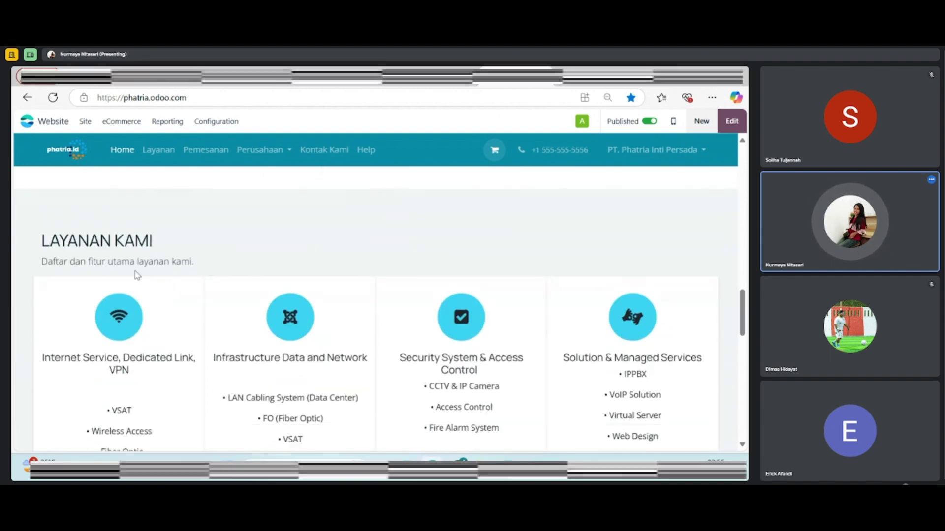
Scroll the homepage down to its footer and open the Layanan services page
scroll(94, 240, down, 1)
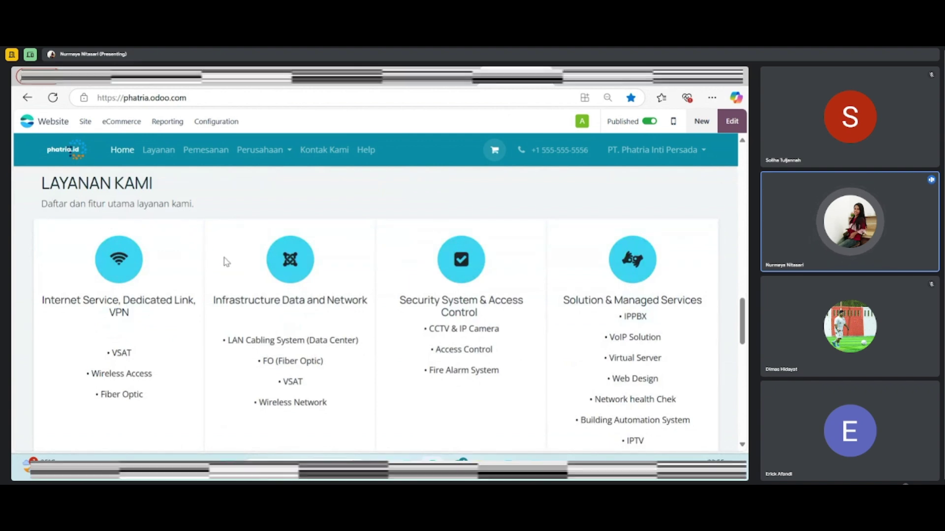
scroll(211, 267, down, 5)
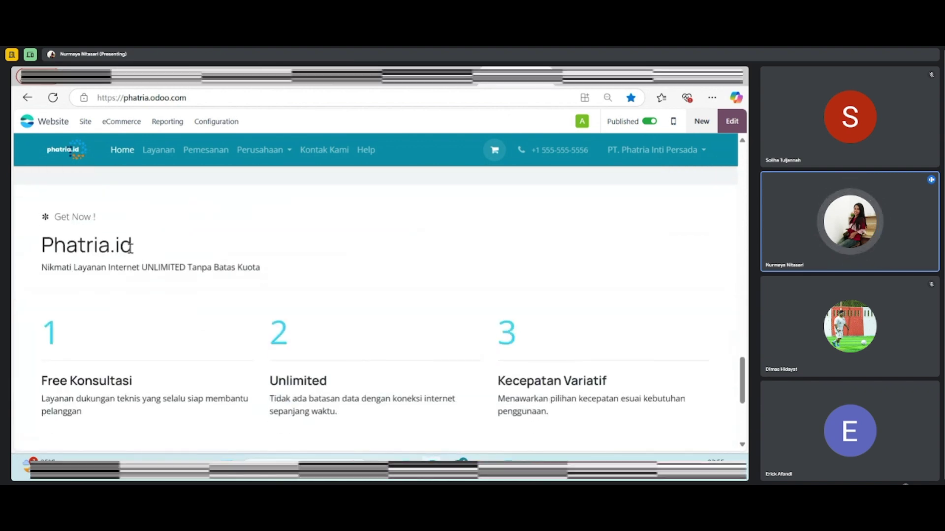
scroll(95, 265, down, 1)
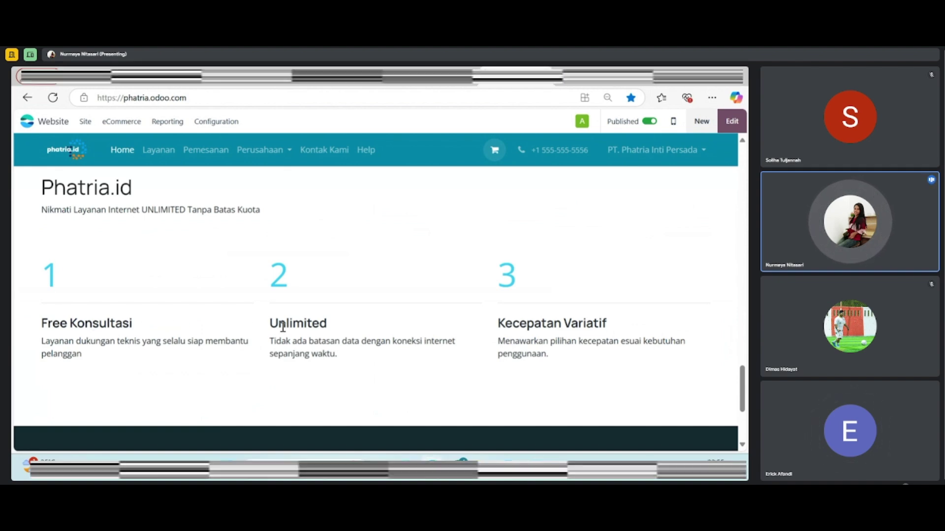
scroll(530, 312, down, 1)
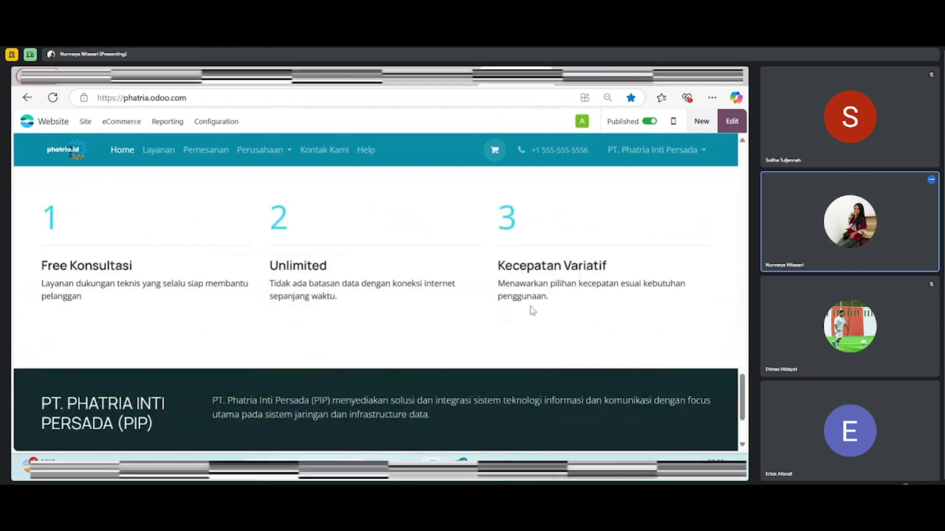
scroll(369, 310, down, 2)
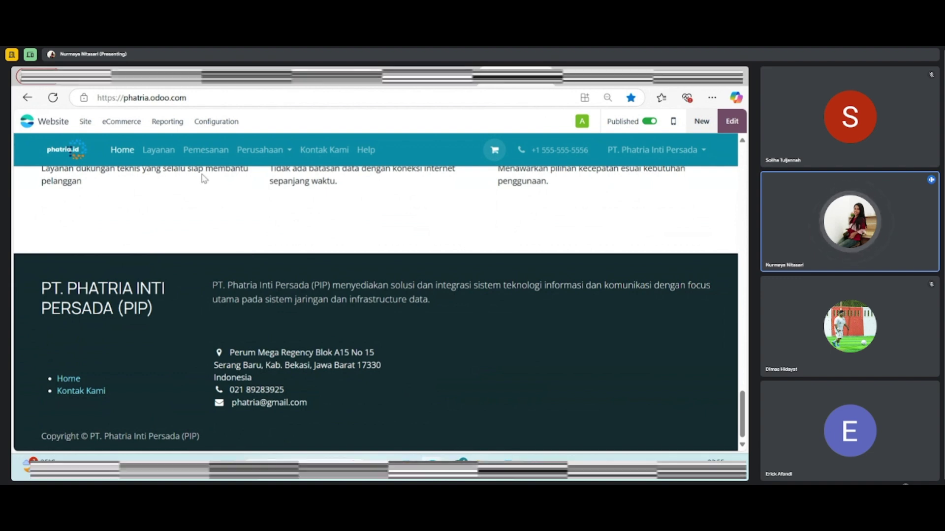
click(160, 151)
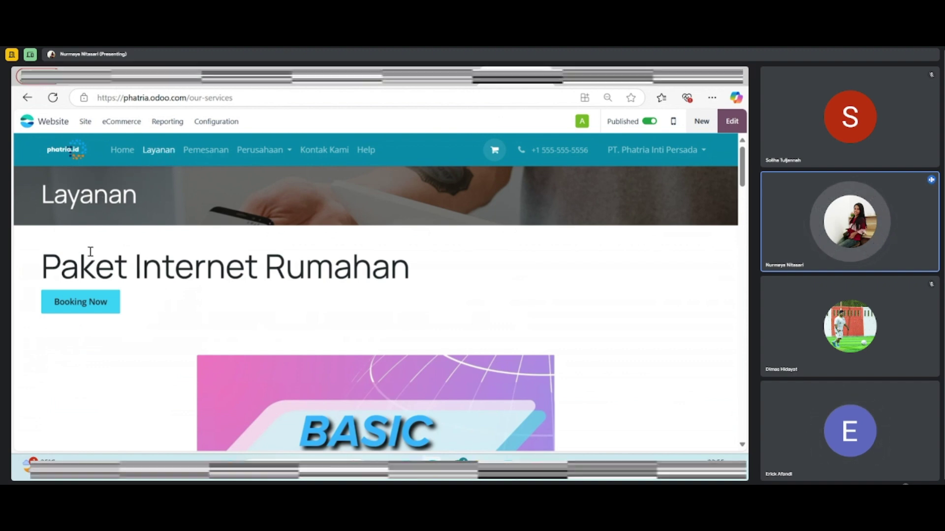
Try booking the home internet package, cancel the WhatsApp prompt, and go back to Layanan
scroll(187, 231, down, 3)
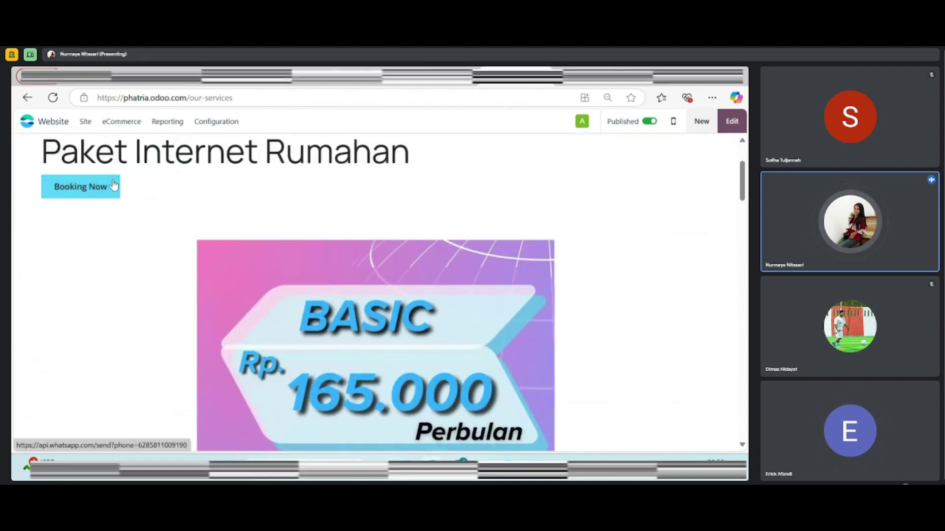
click(111, 187)
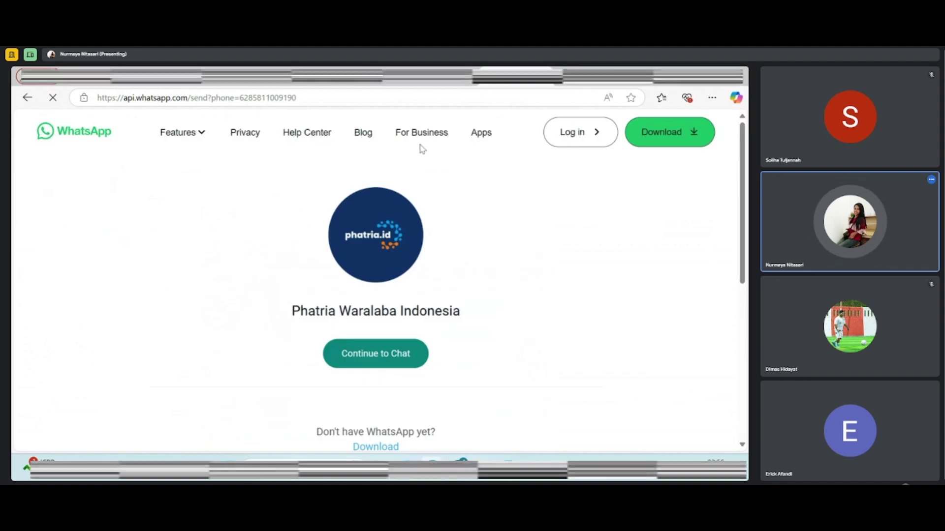
click(497, 183)
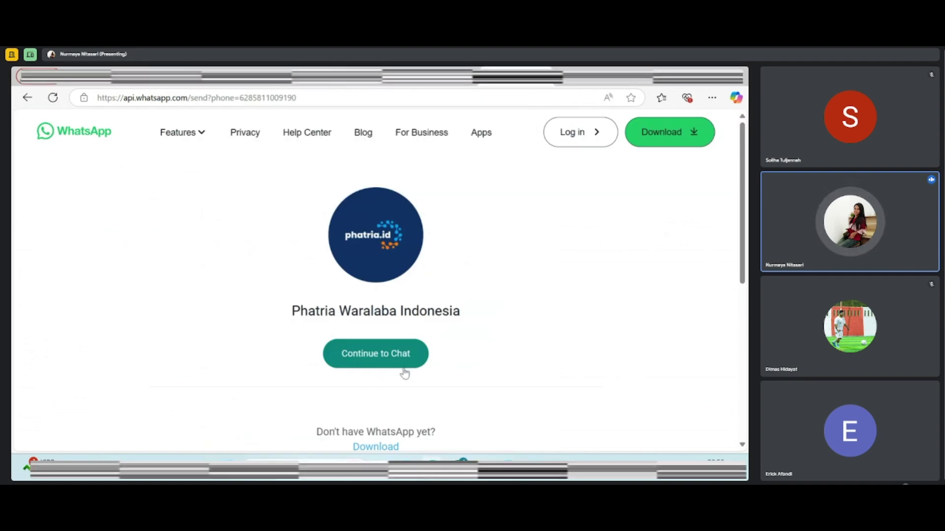
click(27, 97)
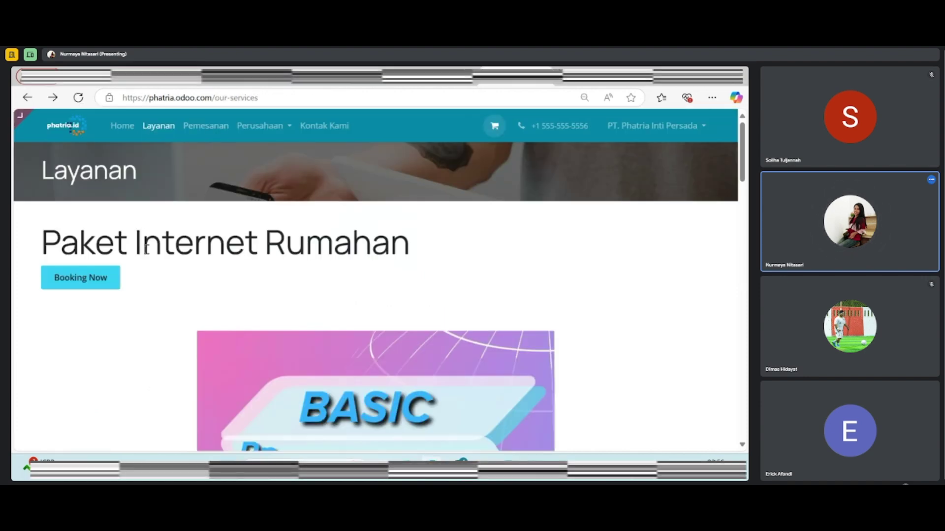
Review the Layanan packages and Partnership logos down to the footer, then open Pemesanan
scroll(212, 256, down, 4)
scroll(228, 252, down, 10)
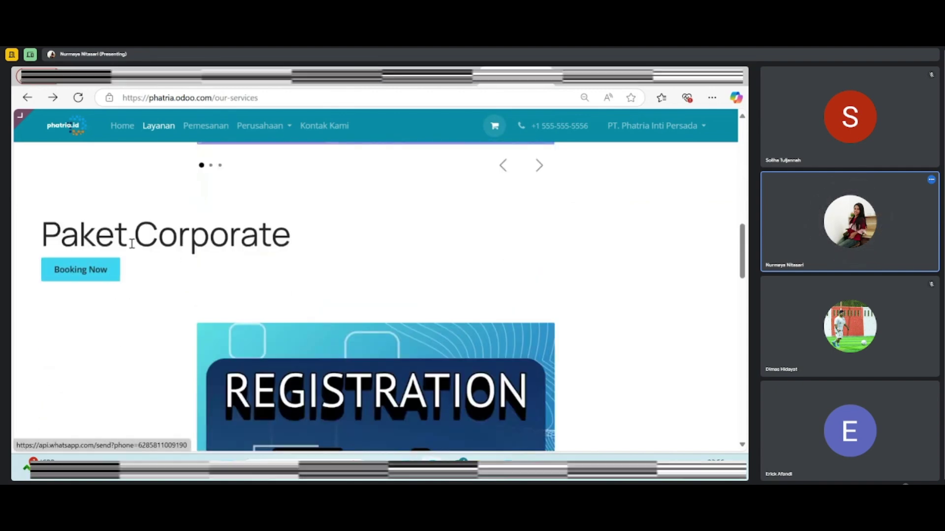
scroll(252, 243, down, 10)
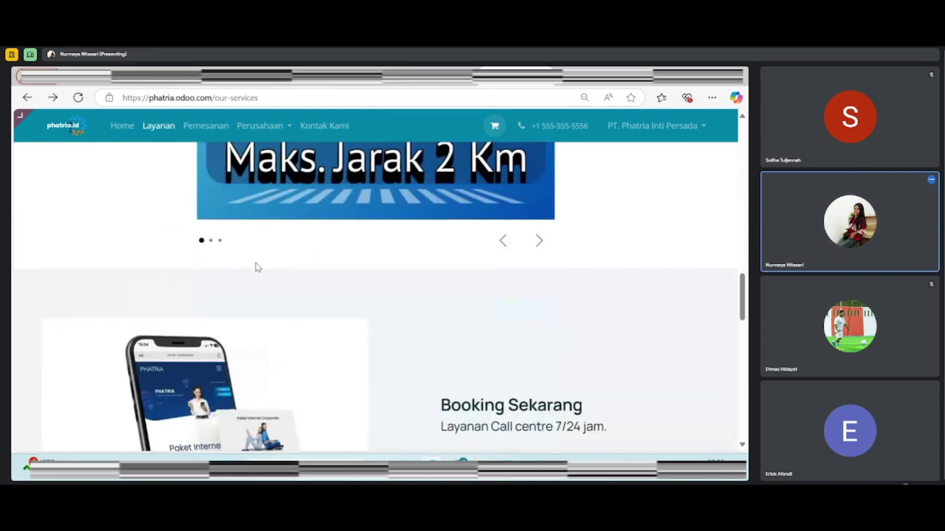
scroll(433, 275, down, 1)
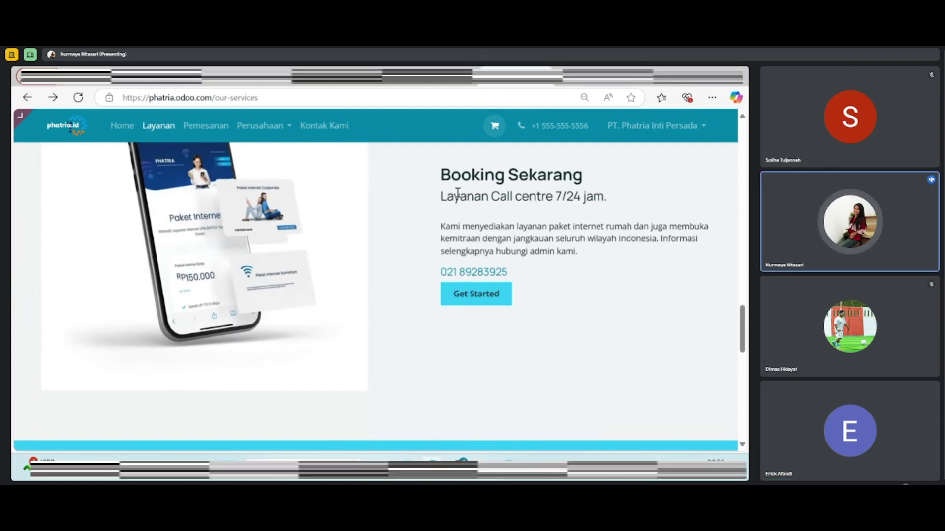
scroll(453, 194, up, 1)
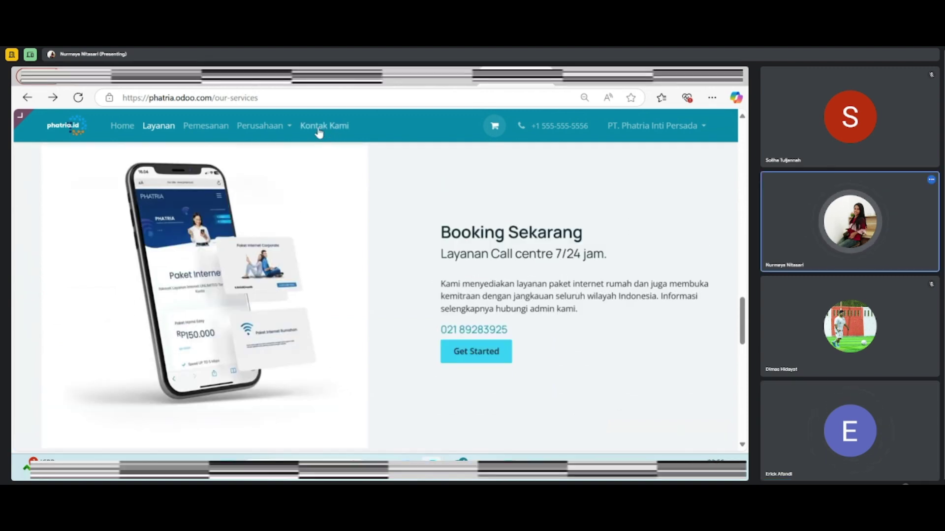
scroll(379, 268, down, 5)
scroll(381, 266, down, 2)
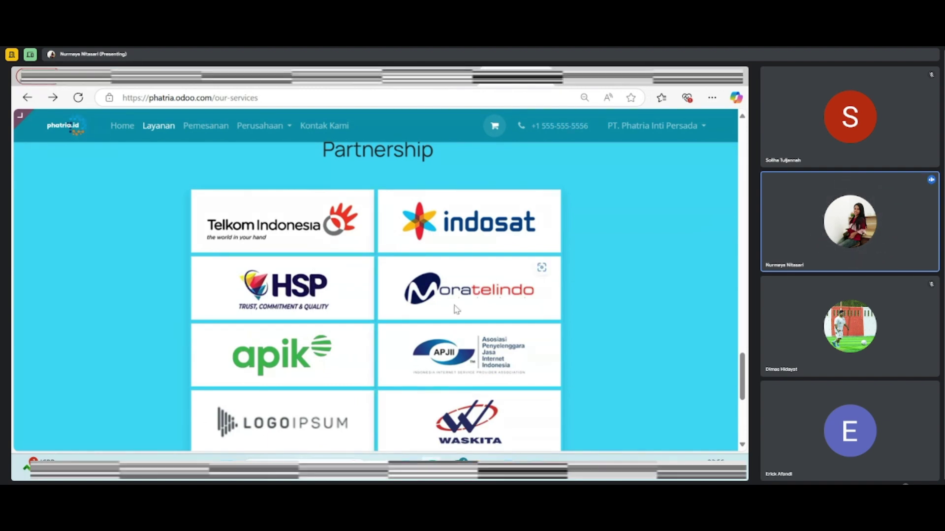
scroll(326, 317, down, 1)
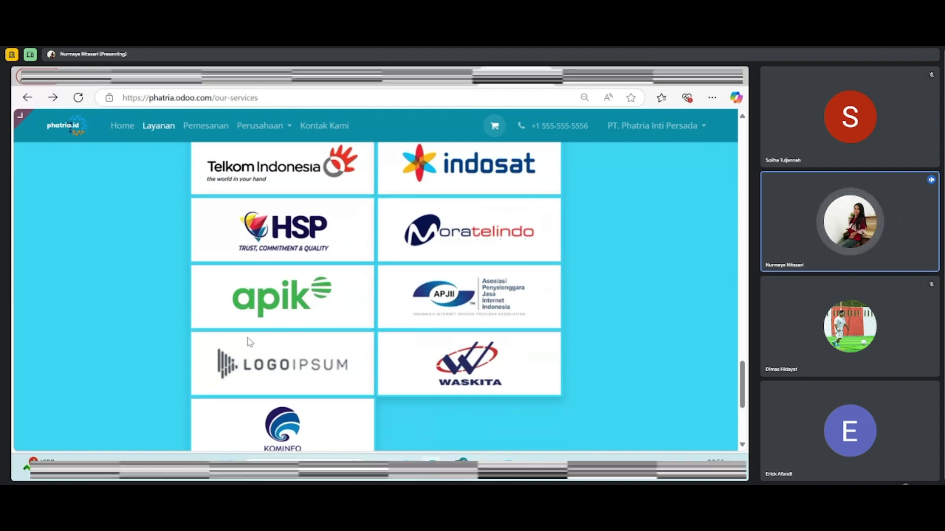
scroll(249, 342, down, 2)
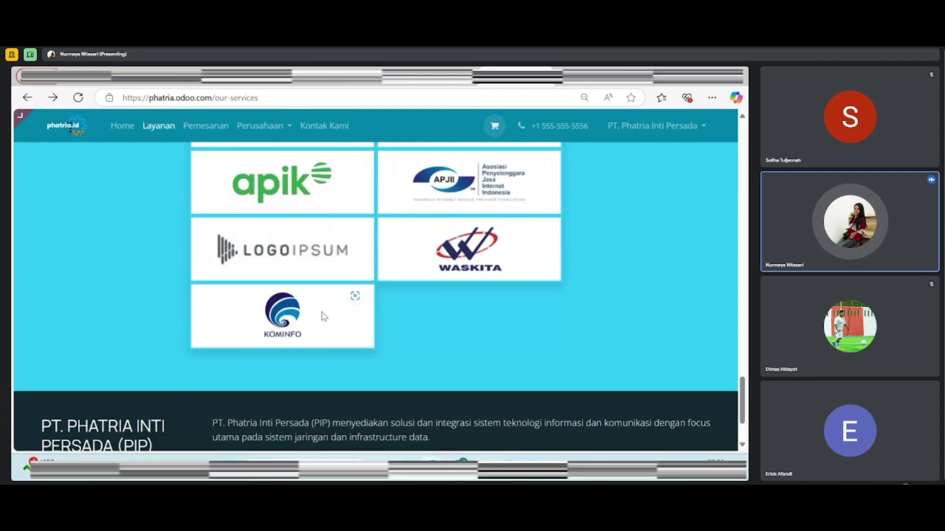
scroll(320, 320, down, 1)
scroll(320, 316, down, 1)
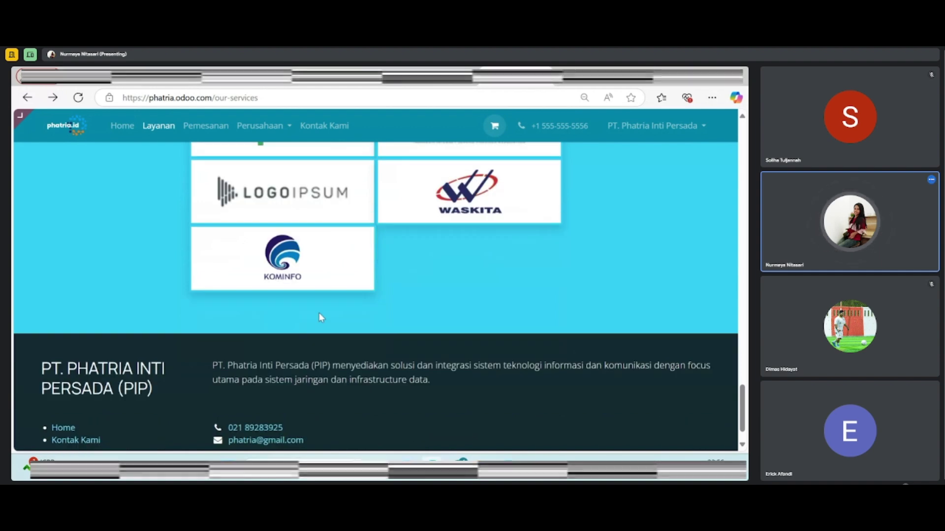
scroll(320, 317, up, 1)
click(207, 129)
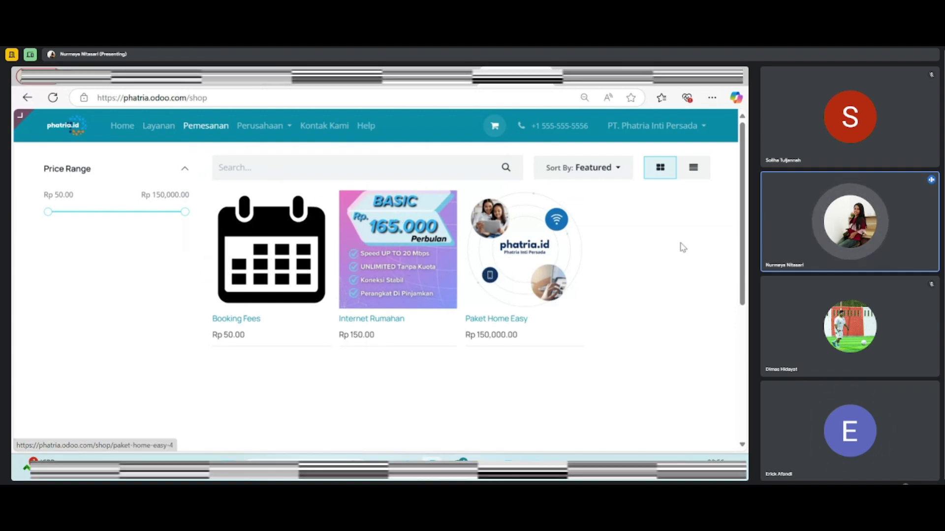
Open the Paket Home Easy product page showing its Rp 150,000.00 price
click(534, 257)
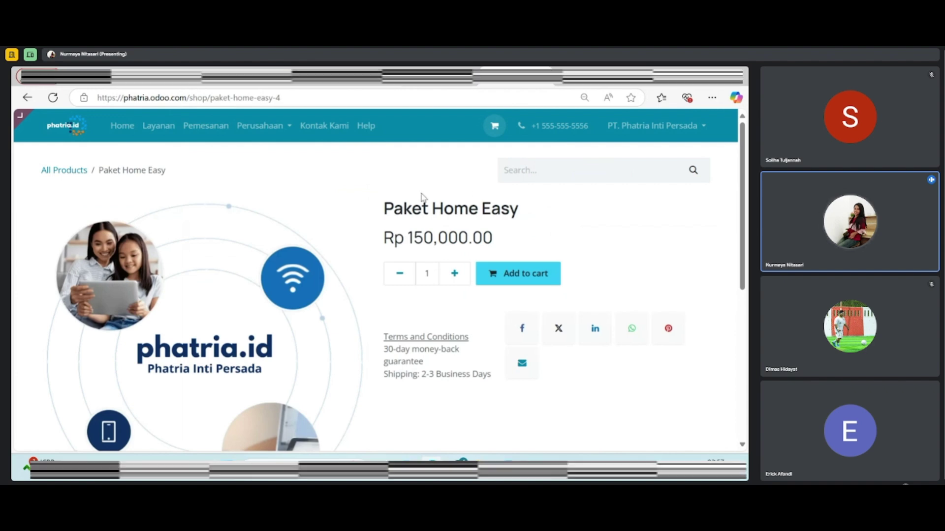
scroll(458, 234, down, 1)
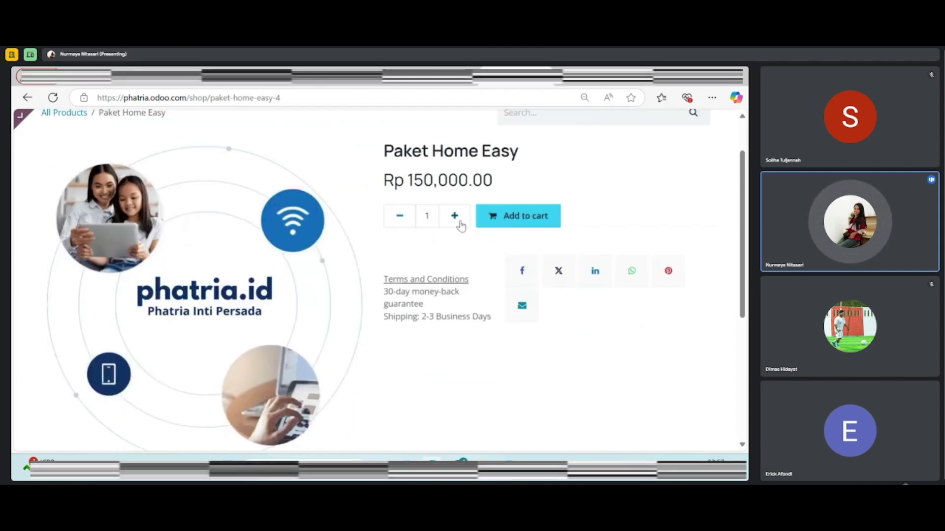
Add Paket Home Easy plus the Internet Rumahan option to the cart, then continue shopping
click(496, 218)
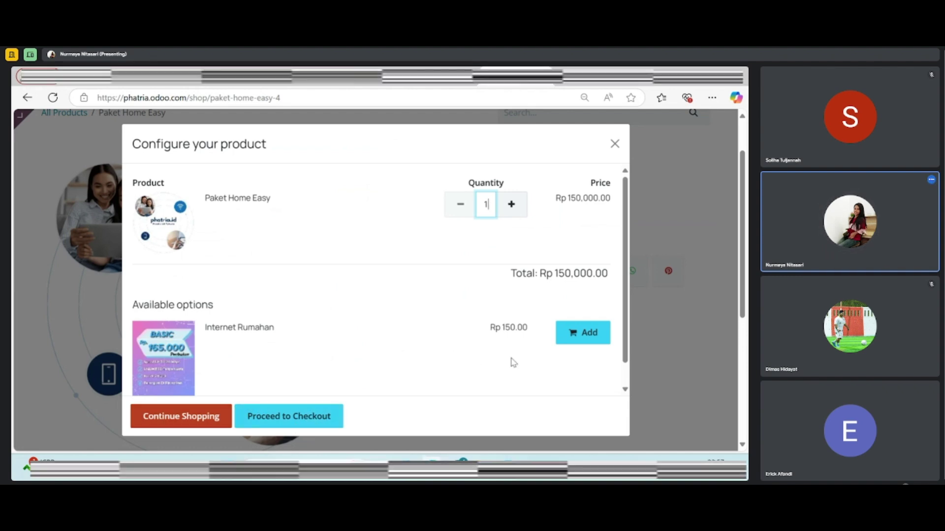
click(561, 340)
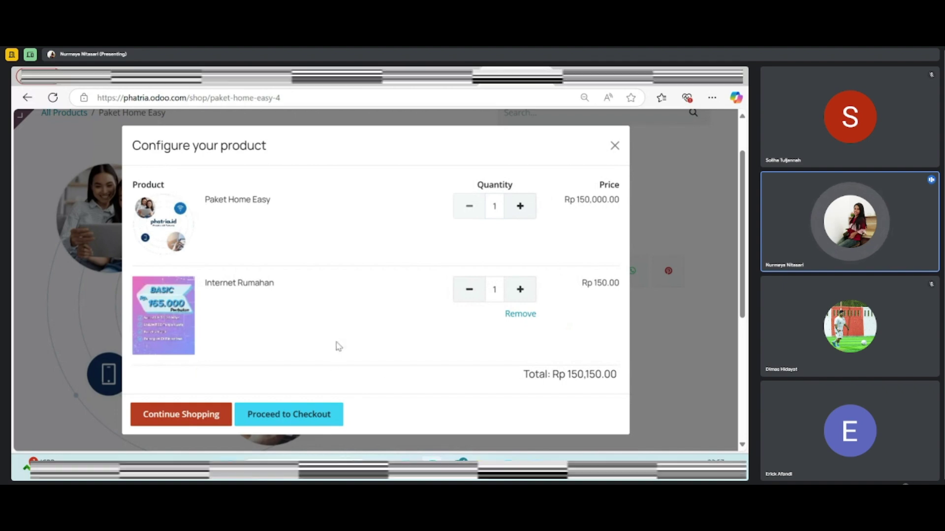
click(303, 419)
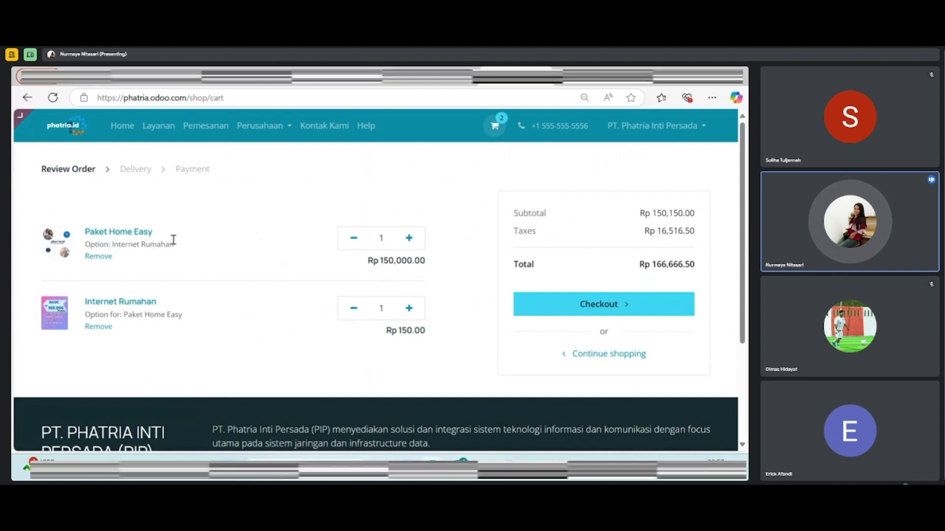
click(577, 353)
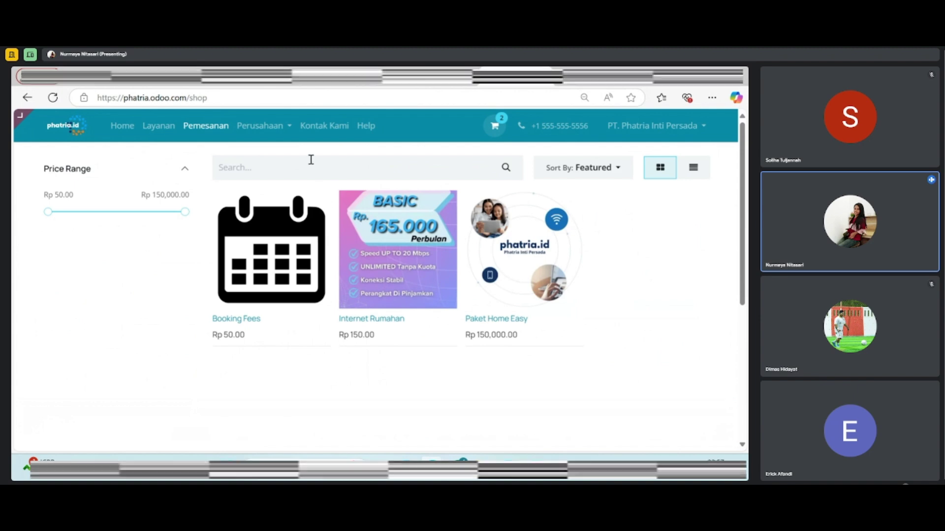
Open the Berita news page from Perusahaan and browse its two Dec 27, 2024 posts
click(264, 136)
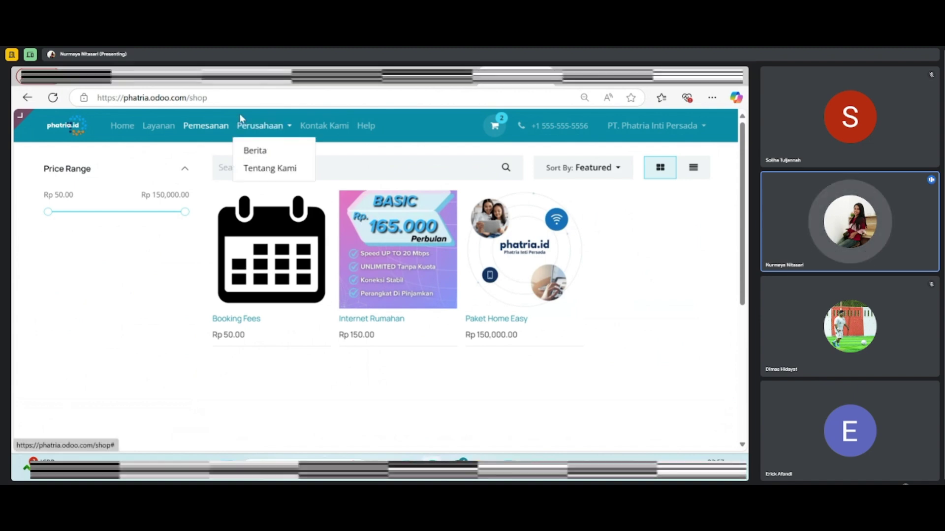
click(265, 151)
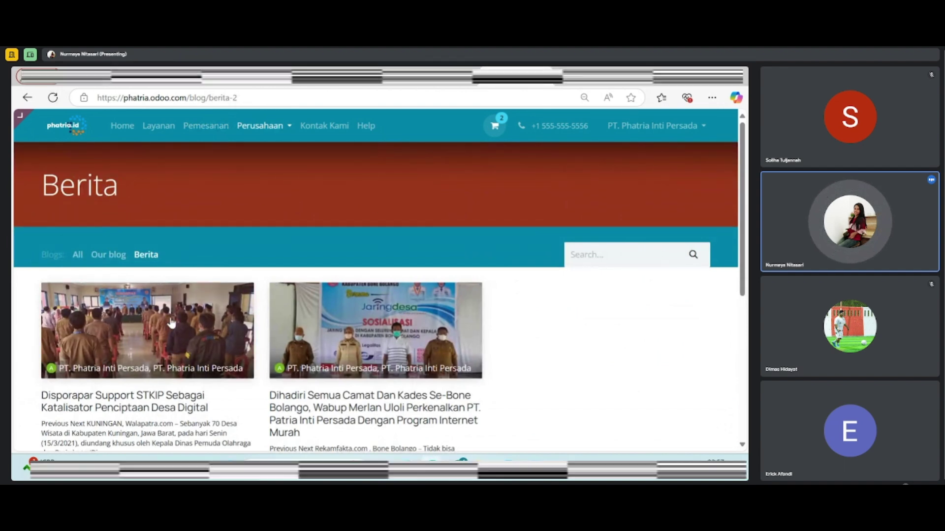
scroll(194, 337, down, 4)
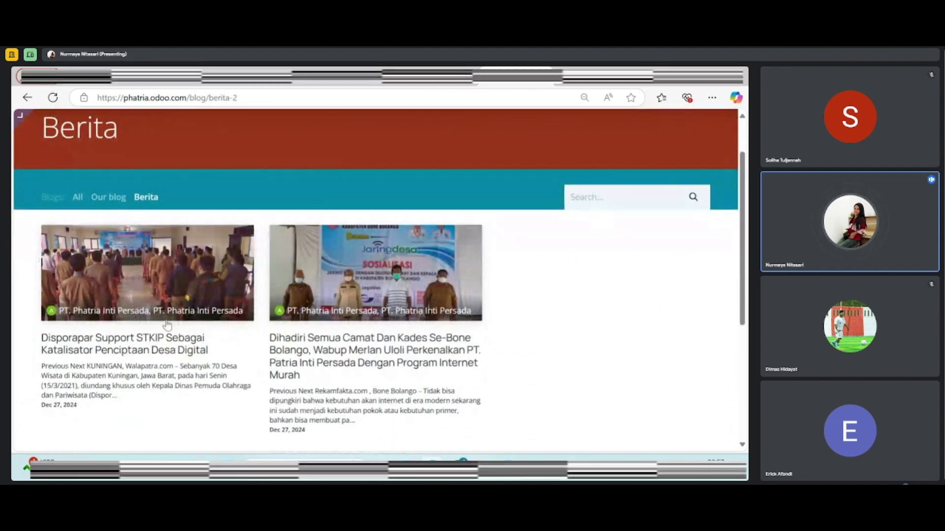
scroll(282, 243, up, 1)
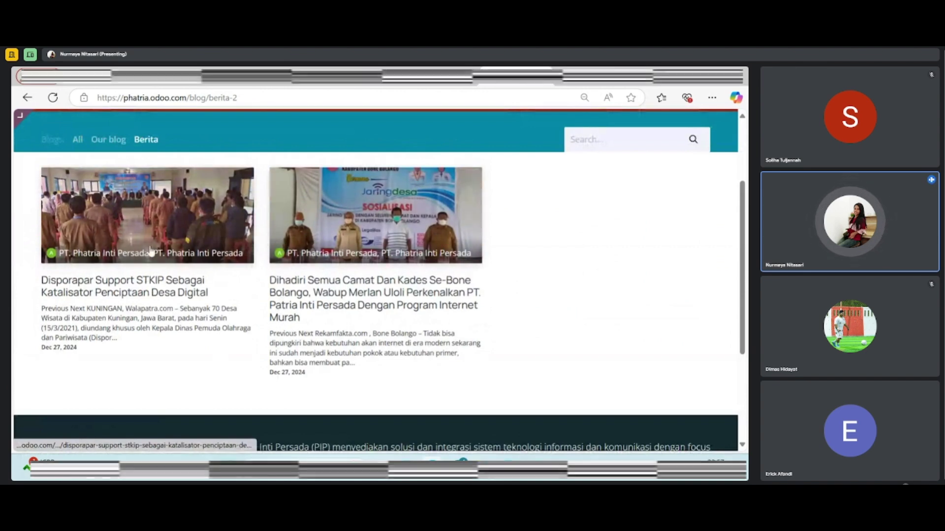
scroll(346, 284, up, 2)
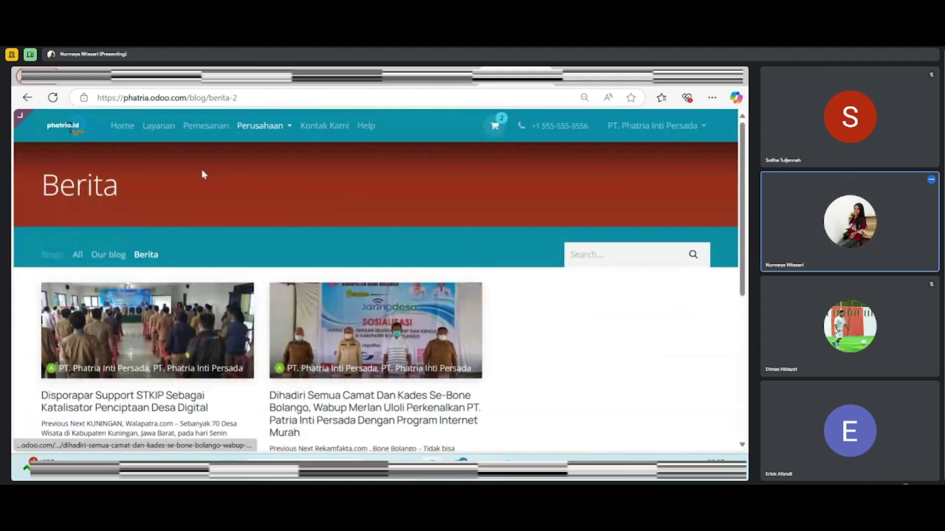
click(291, 140)
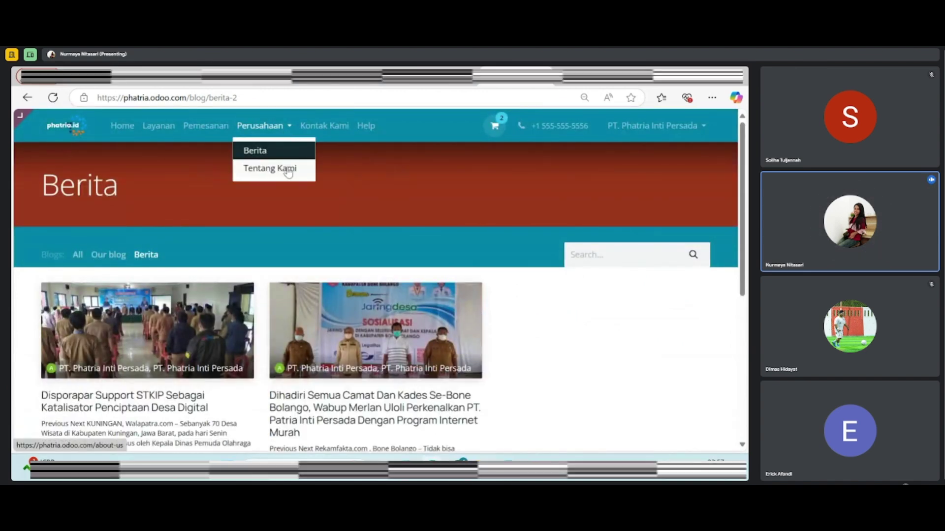
Open the Tentang Kami about-us page and scroll through it
click(286, 154)
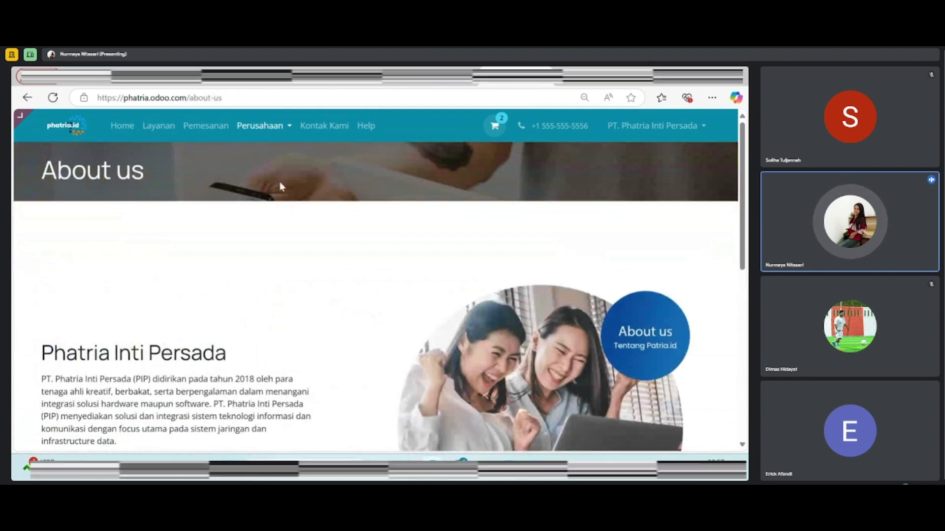
scroll(27, 255, down, 1)
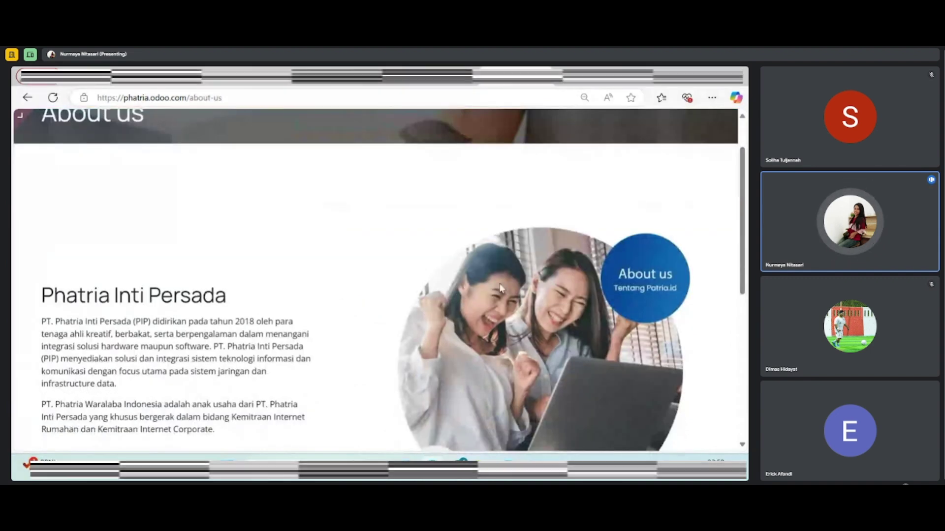
scroll(190, 270, down, 1)
scroll(101, 262, down, 1)
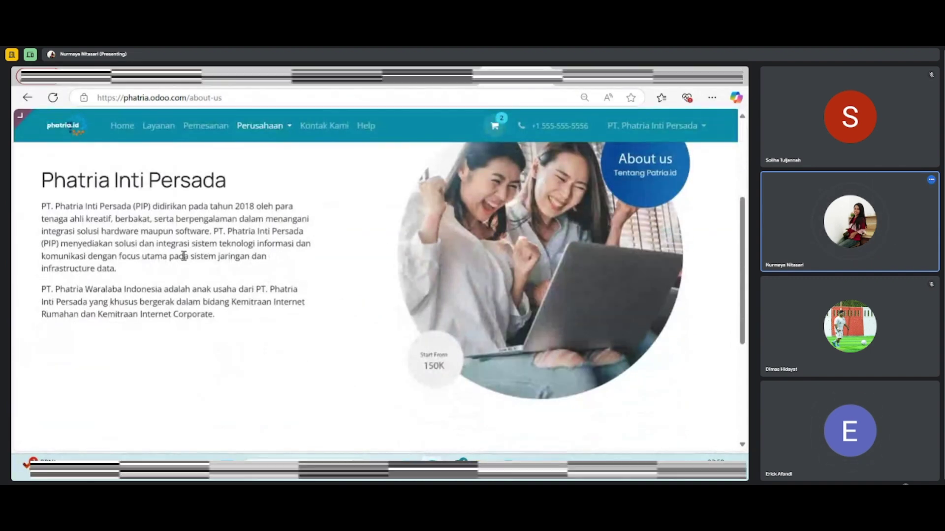
Open the Kontak Kami contact form and review its prefilled name, phone, e-mail and company
click(338, 131)
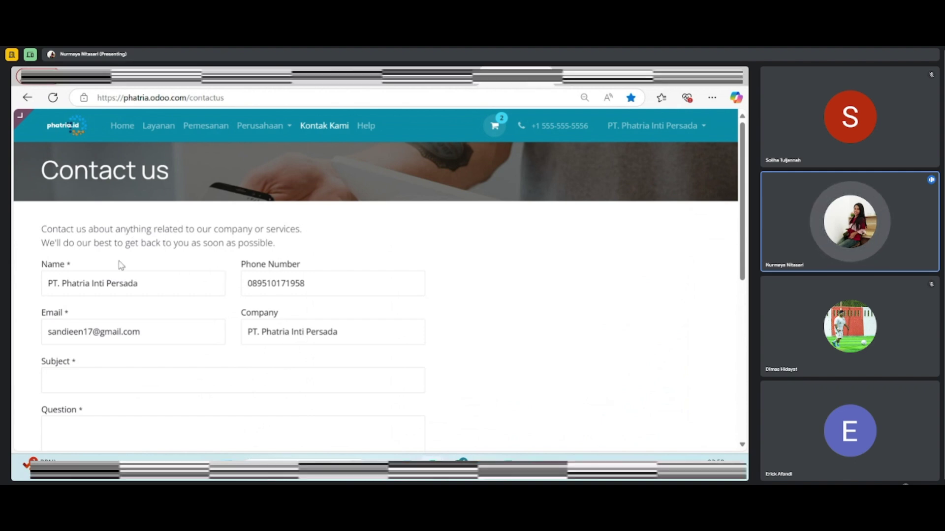
scroll(121, 295, down, 2)
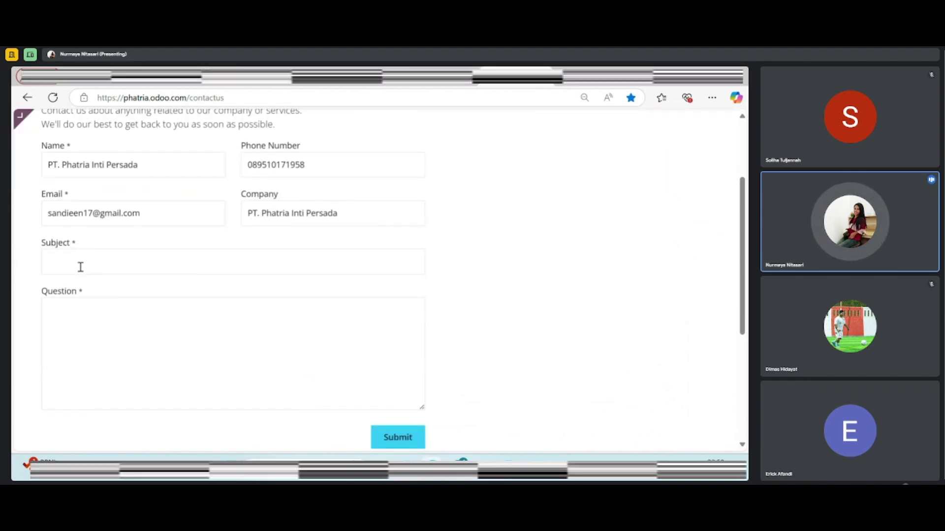
scroll(122, 293, down, 3)
scroll(264, 264, up, 5)
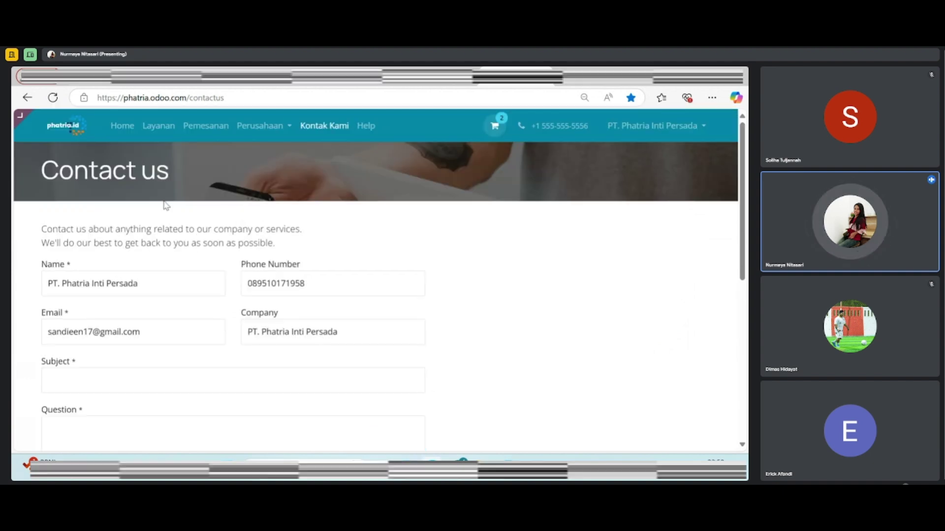
Open the helpdesk Submit a Ticket page and scroll through its form
click(364, 129)
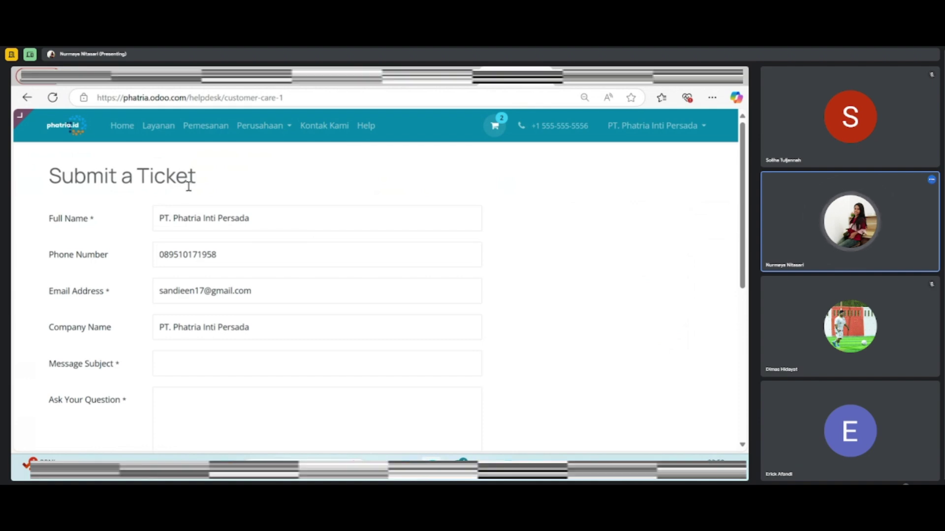
scroll(120, 196, down, 3)
scroll(181, 297, down, 2)
scroll(196, 268, up, 5)
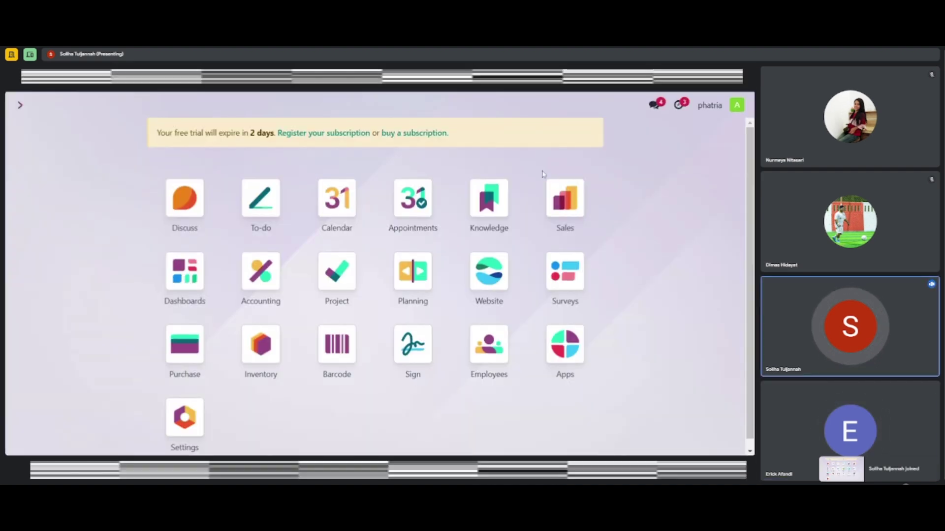
In Sales, abandon a blank new quotation and show the six-card Customers overview
click(566, 203)
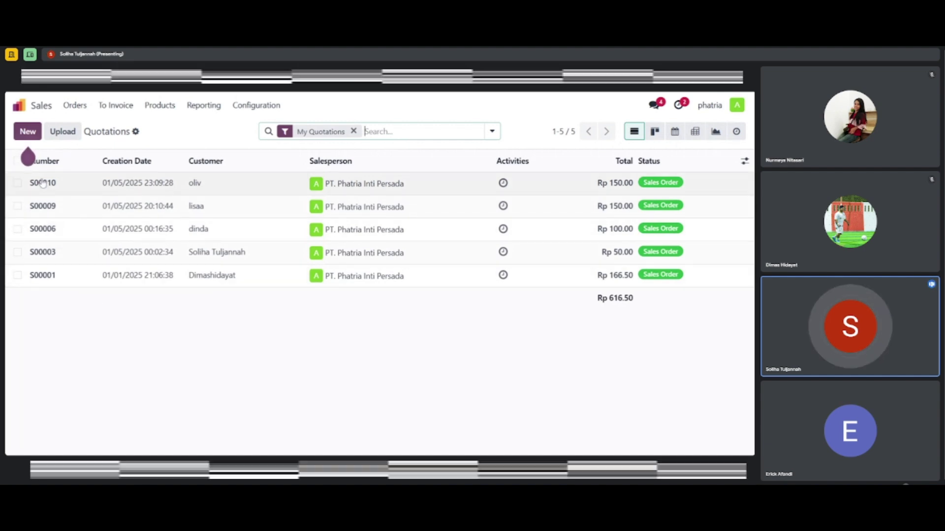
click(28, 133)
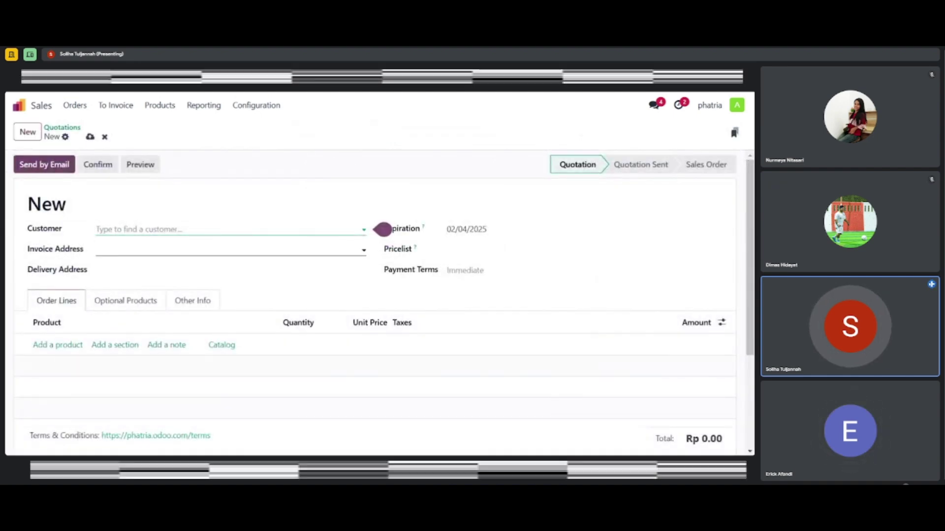
scroll(107, 253, down, 2)
scroll(107, 253, up, 1)
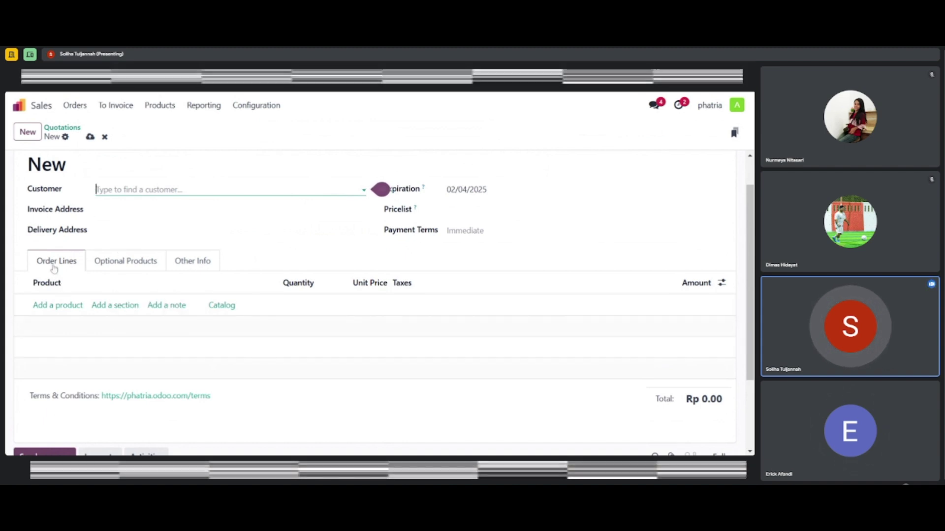
click(75, 105)
click(88, 173)
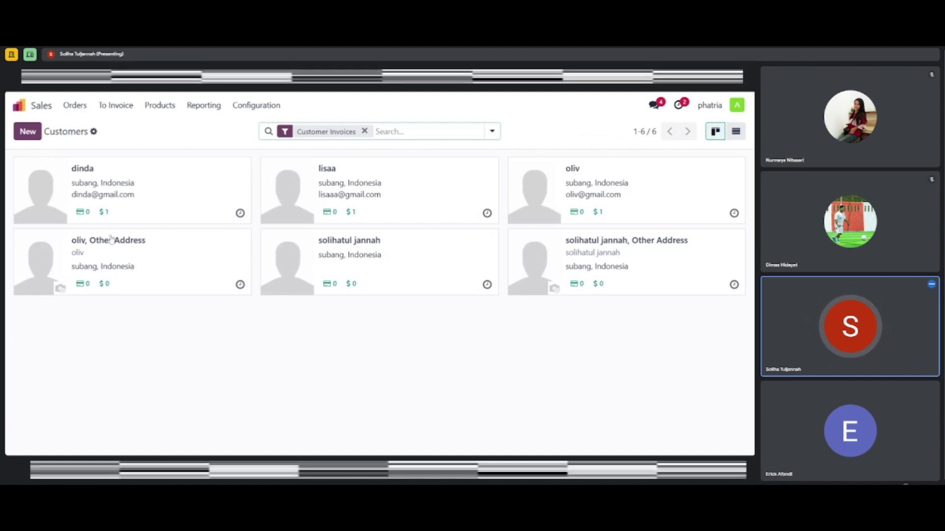
Start a new individual customer with the customer's name, street address and city Subang
click(27, 133)
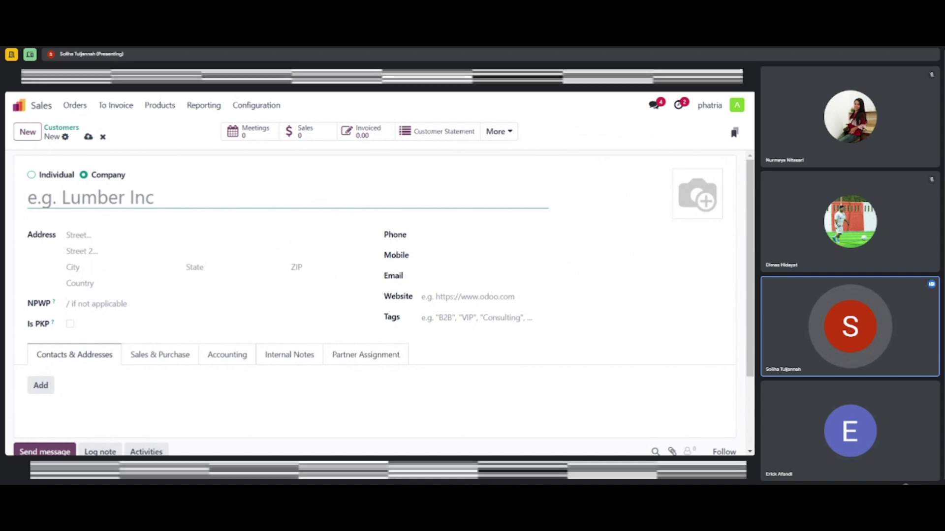
click(32, 176)
click(63, 199)
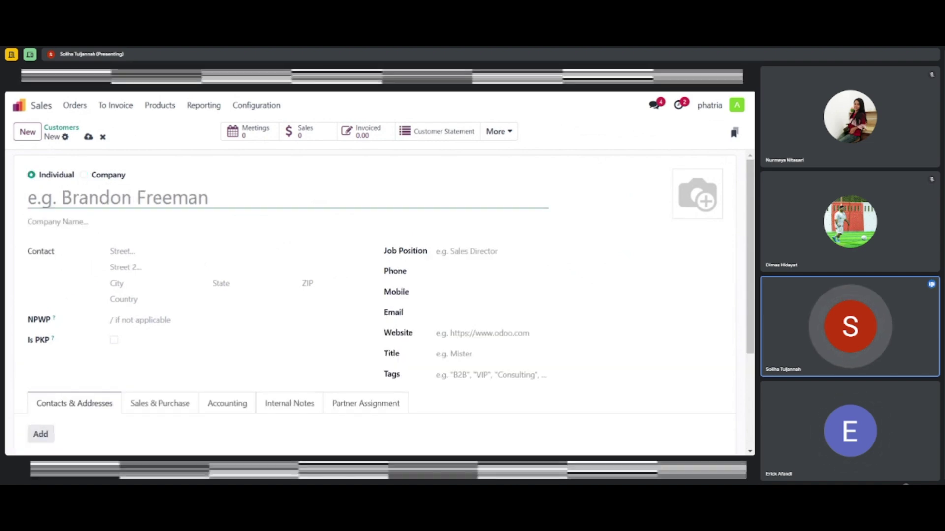
text(zahwa)
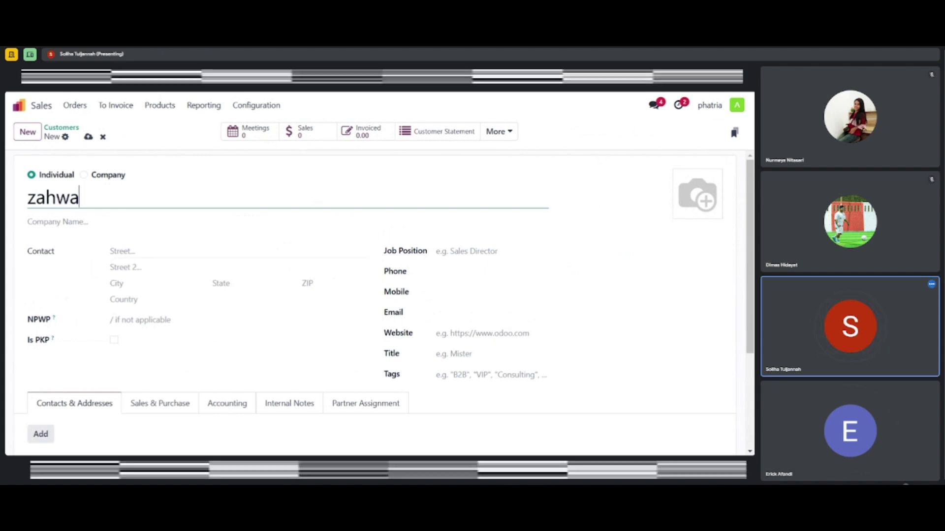
click(143, 252)
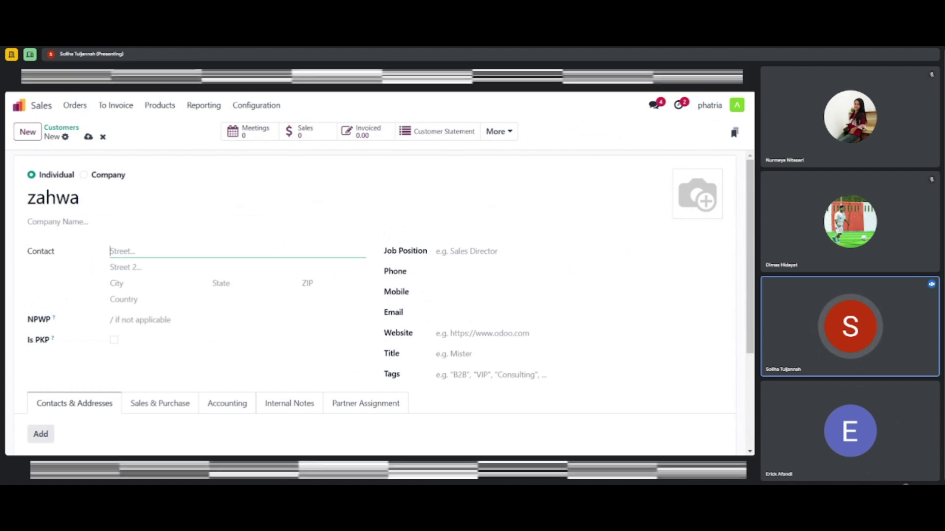
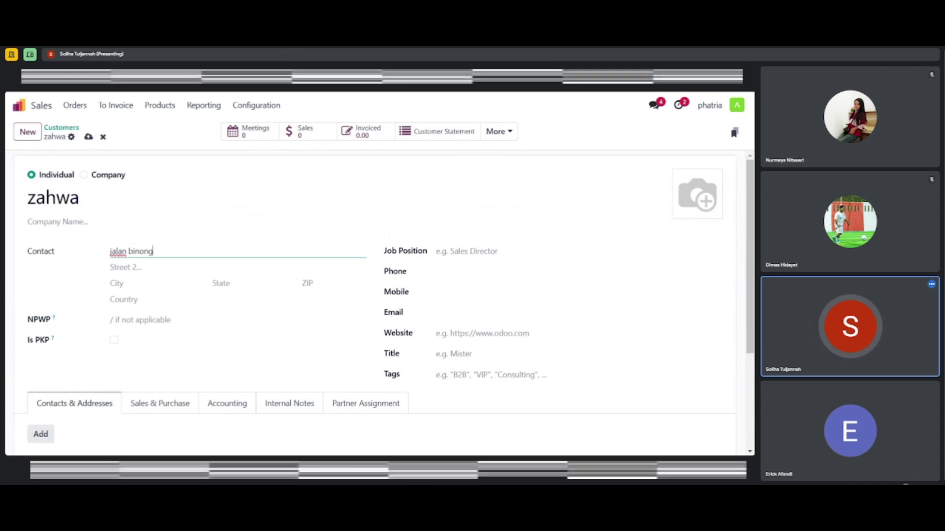
click(142, 283)
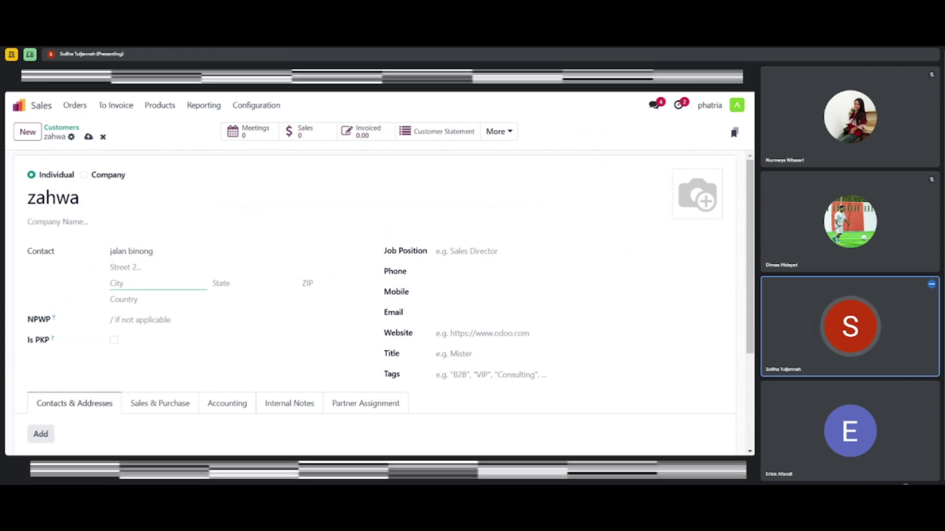
text(subang)
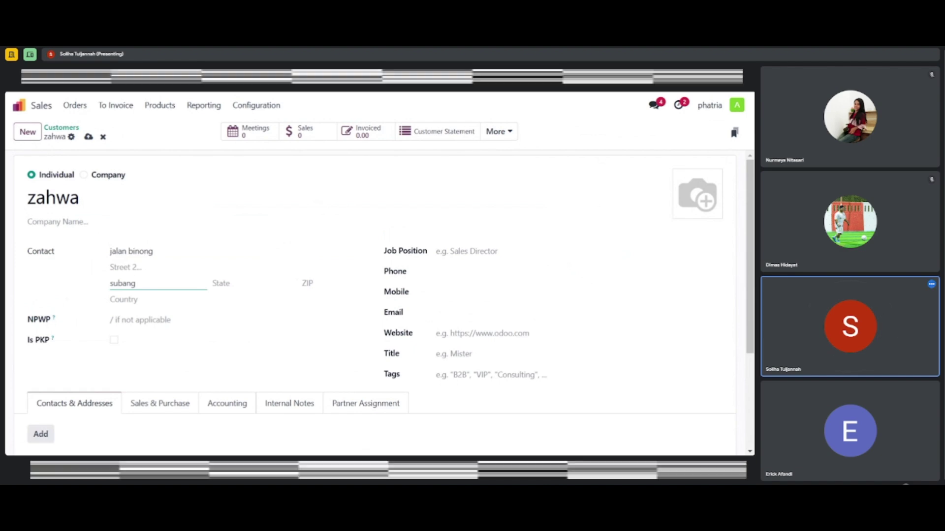
Set country Indonesia and state Jawa Barat (ID), and enter the customer's phone and e-mail
click(148, 299)
text(in)
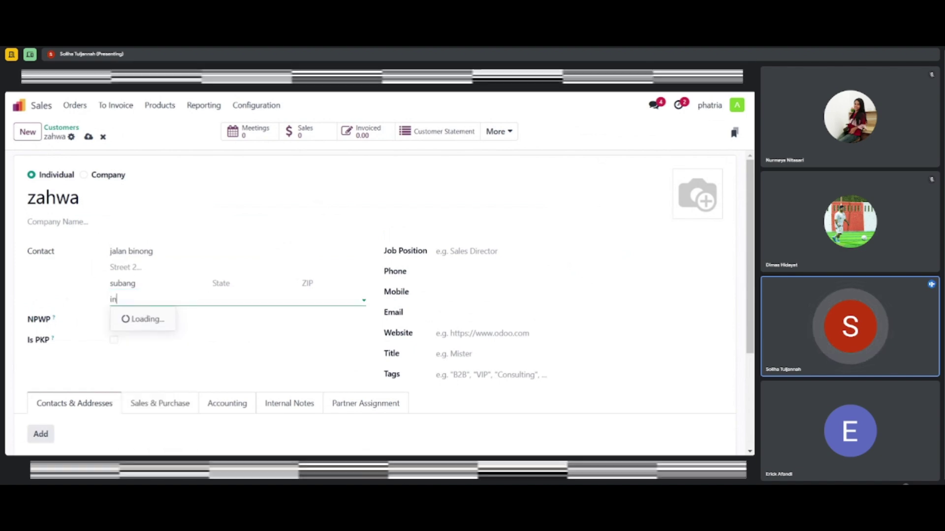
text(don)
key(Return)
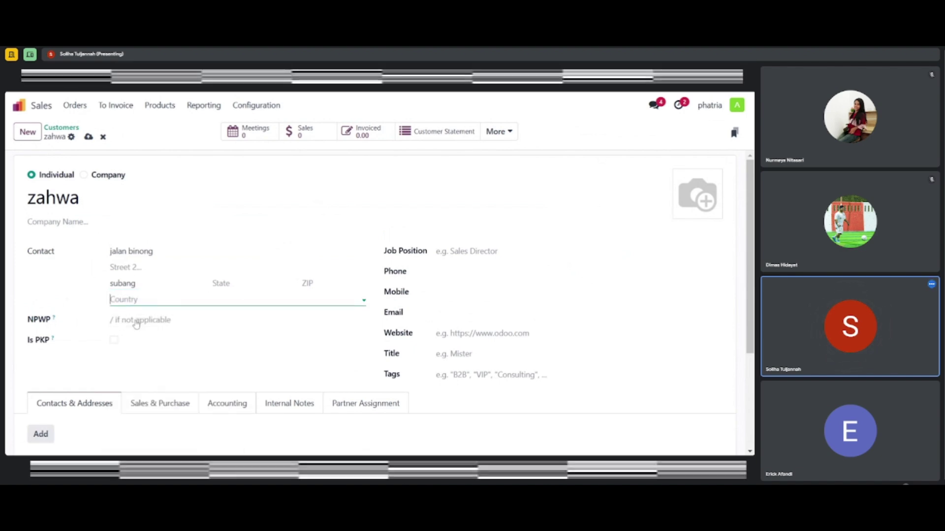
click(221, 283)
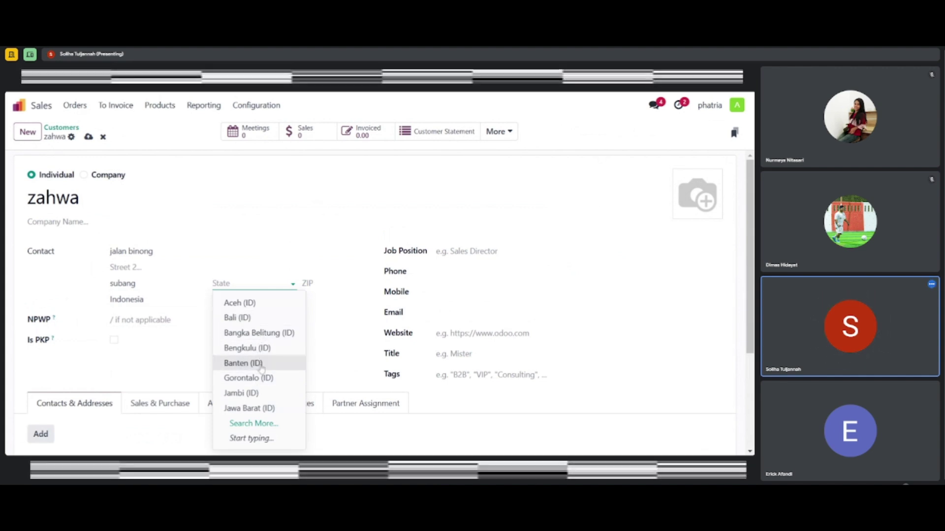
click(270, 410)
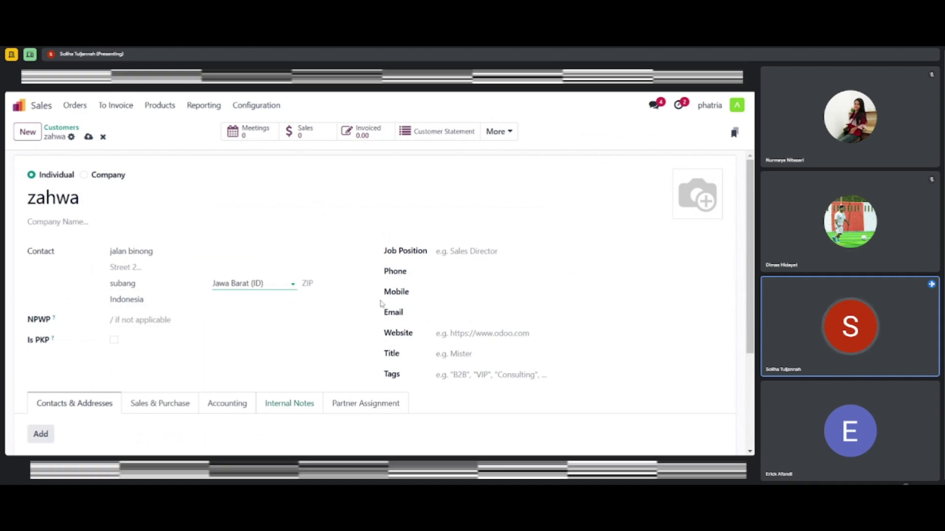
click(439, 272)
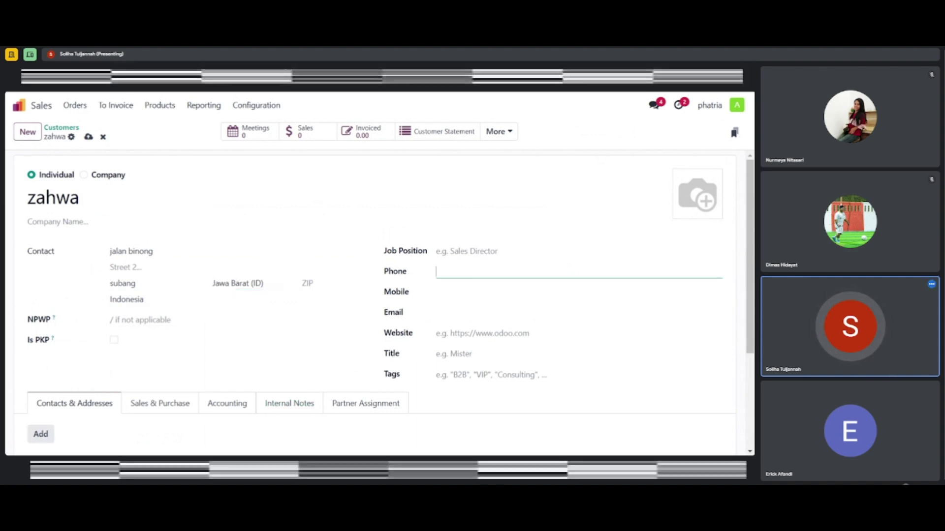
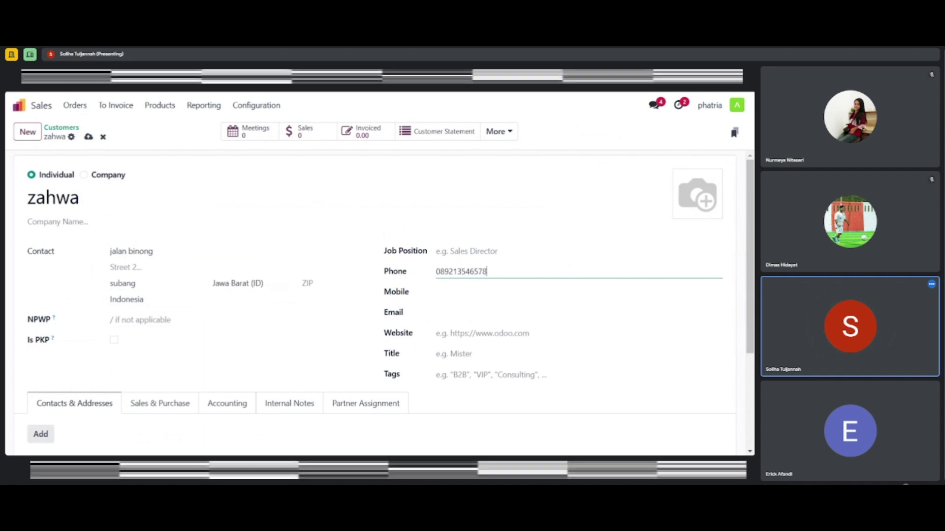
click(405, 311)
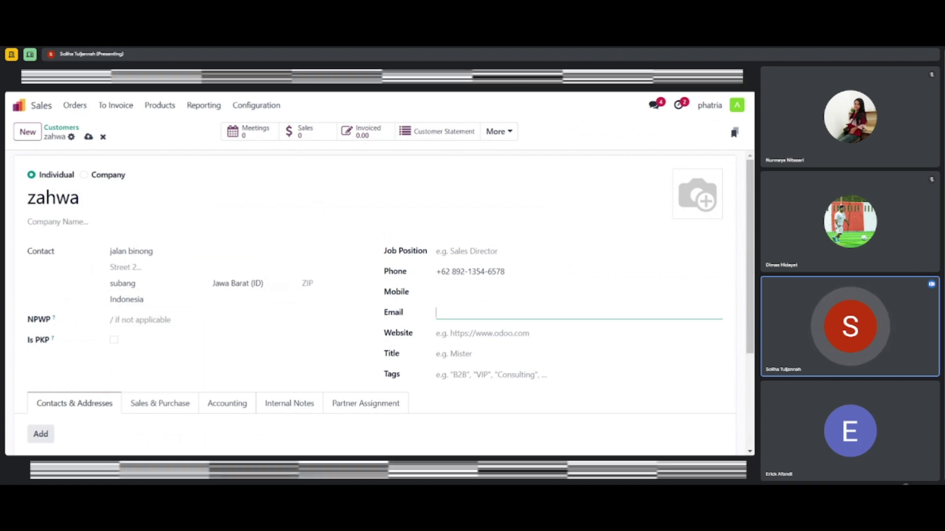
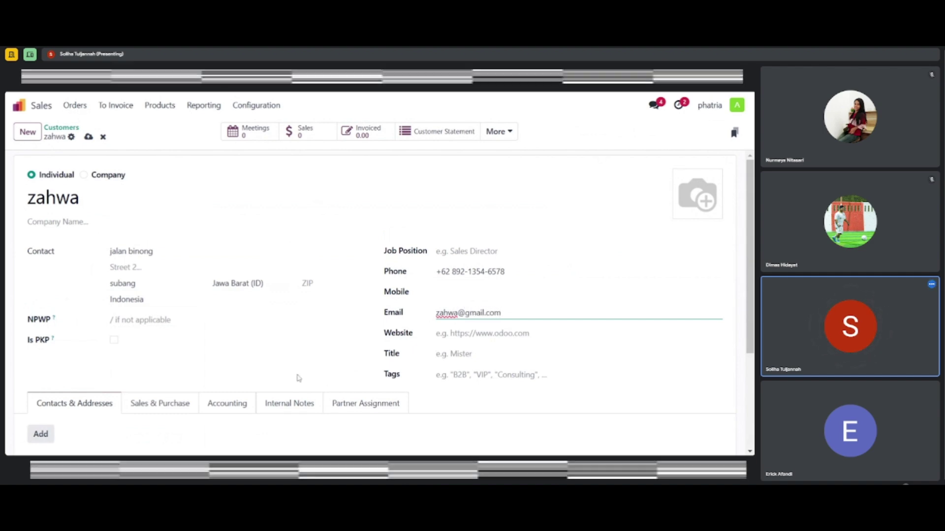
scroll(298, 377, down, 1)
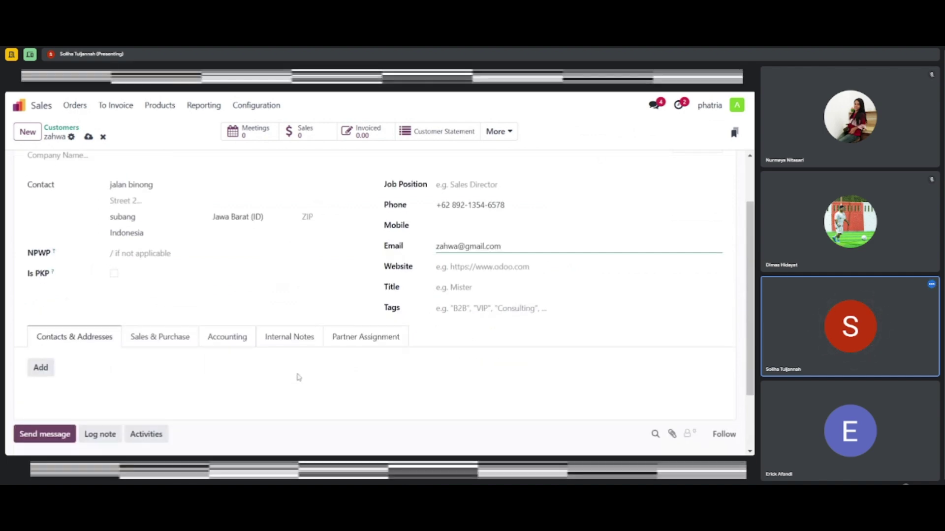
Save the new customer's address contact and return to the Customers list
click(41, 368)
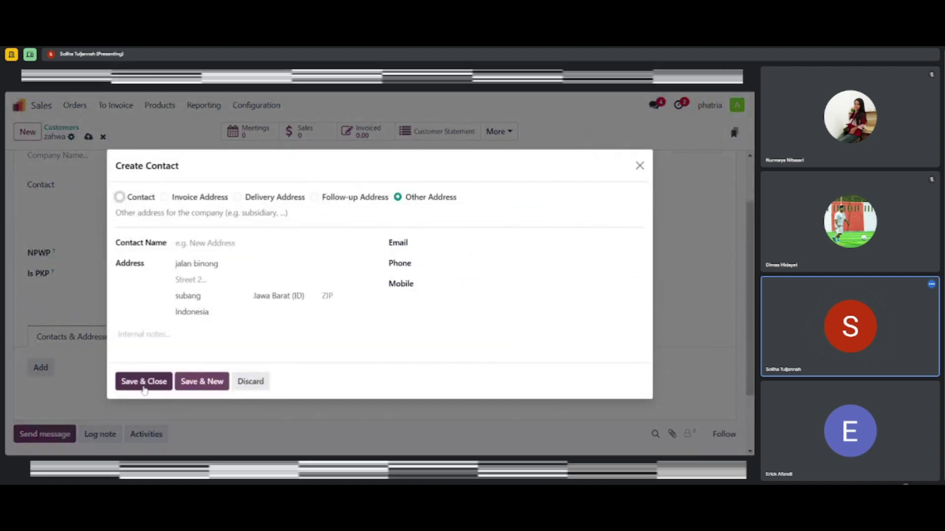
click(143, 381)
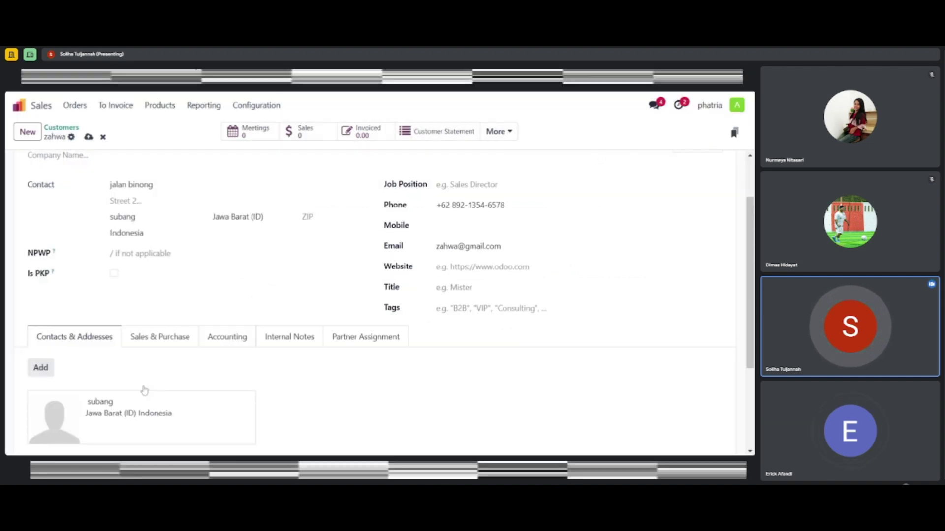
click(74, 108)
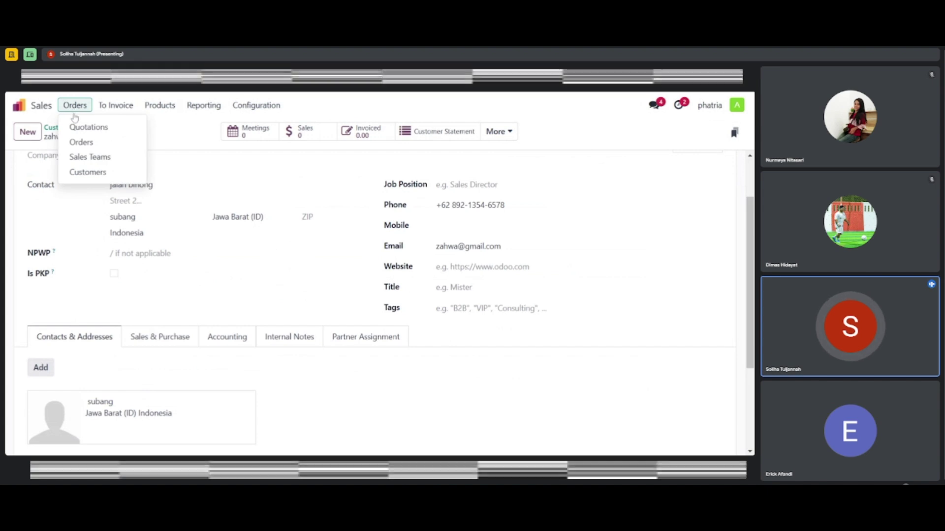
click(85, 173)
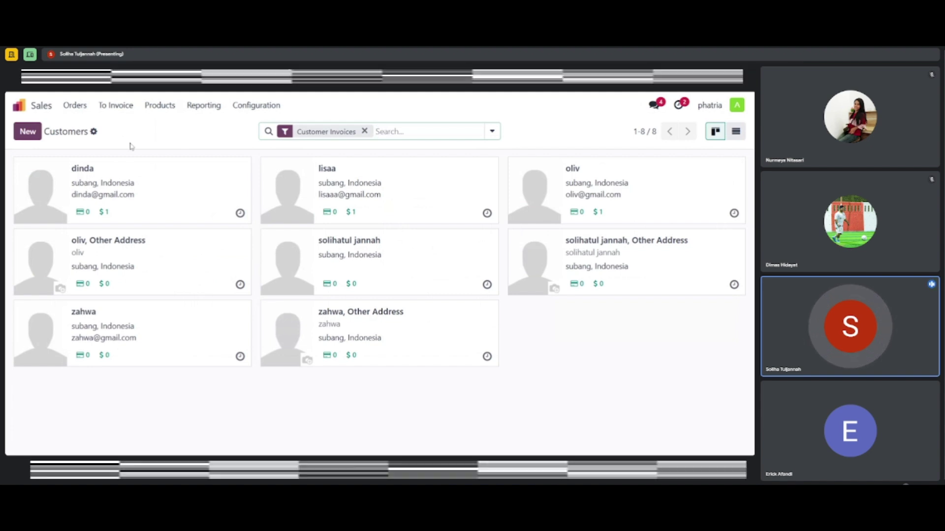
Open the Booking Fees service product, priced Rp 50.00 with Rp 10.00 cost
click(159, 105)
click(166, 127)
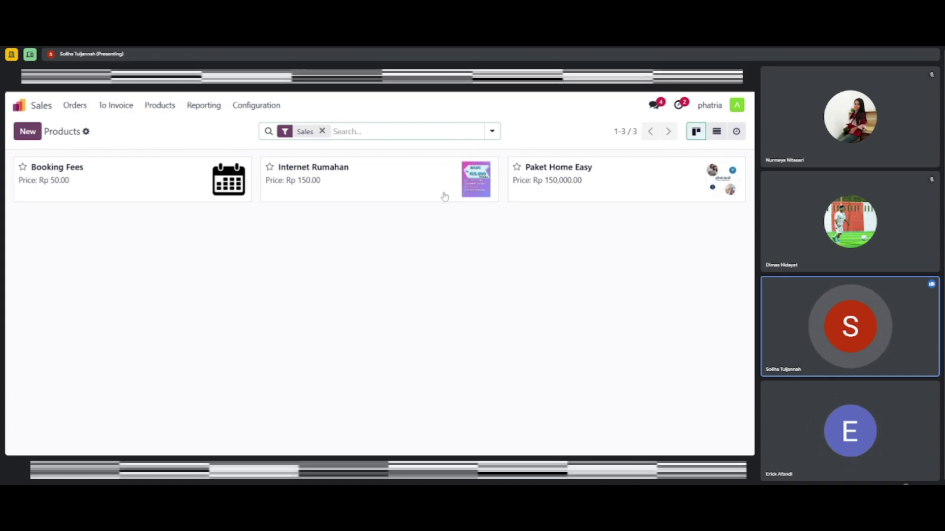
click(118, 171)
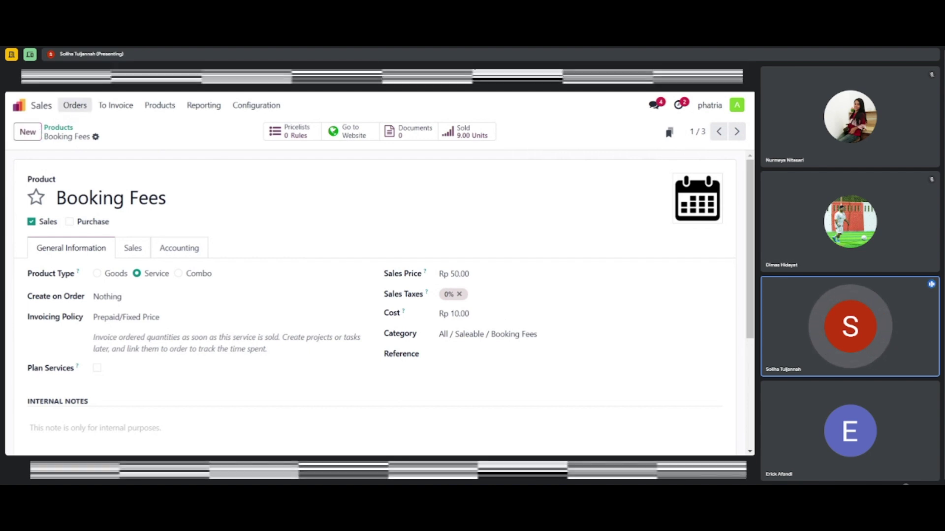
click(77, 109)
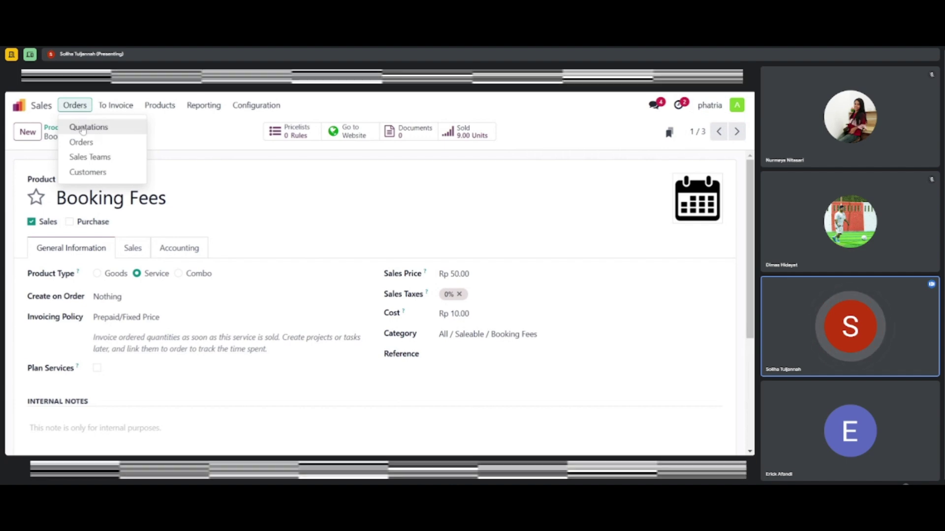
Create a quotation for the new customer with 30 Days payment terms and an empty product line
click(83, 128)
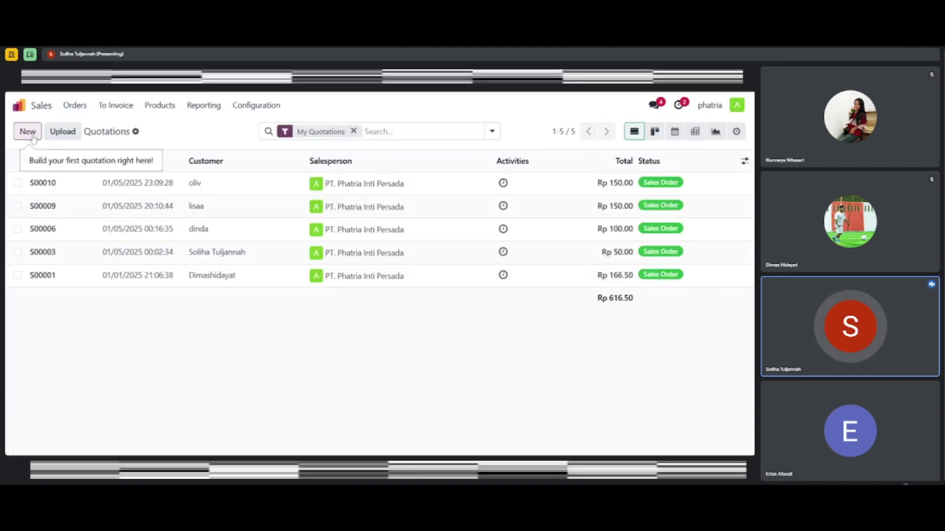
click(28, 132)
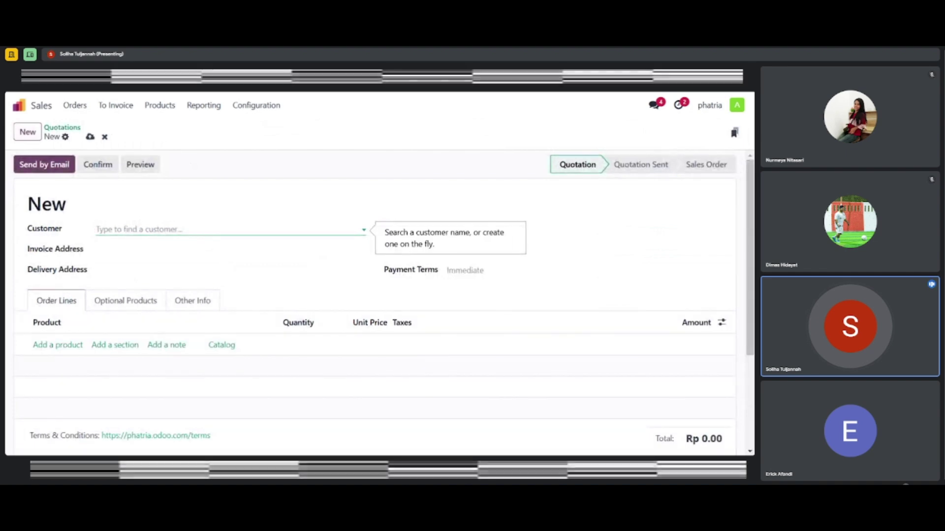
text(za)
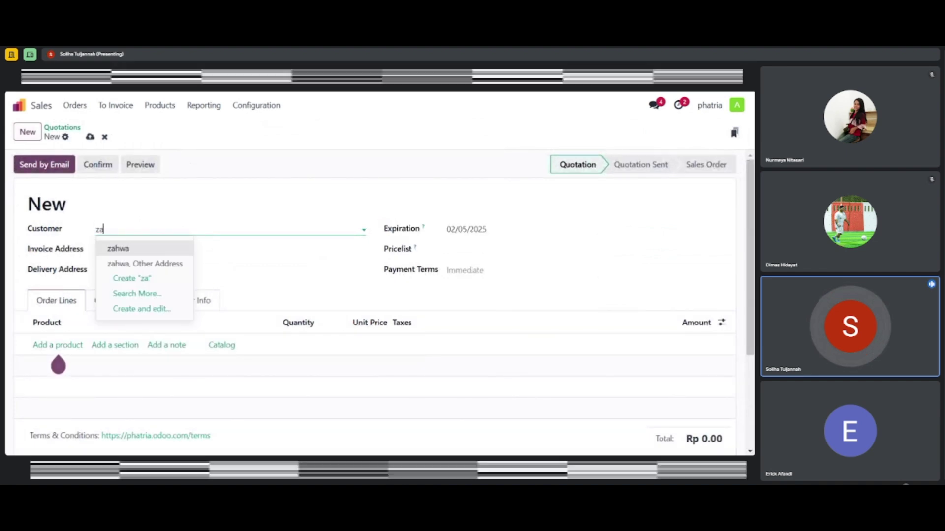
click(126, 249)
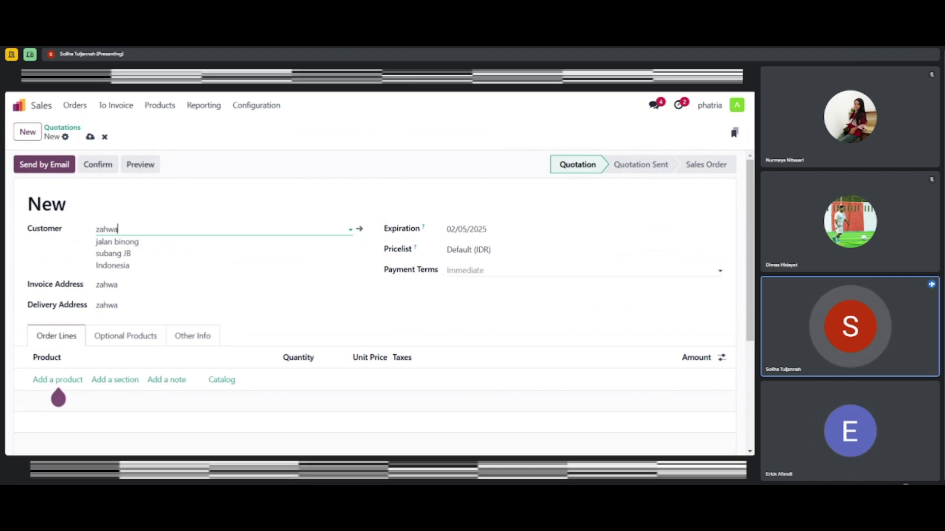
click(521, 271)
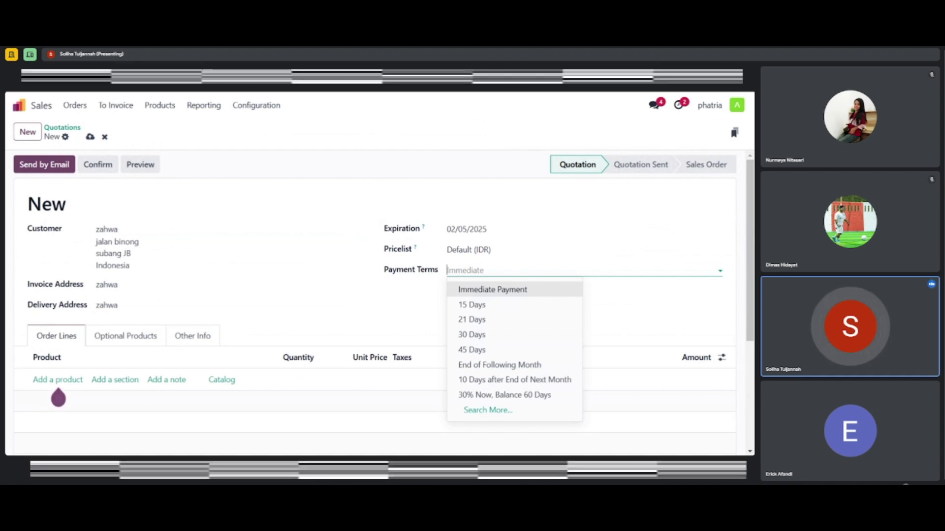
click(477, 337)
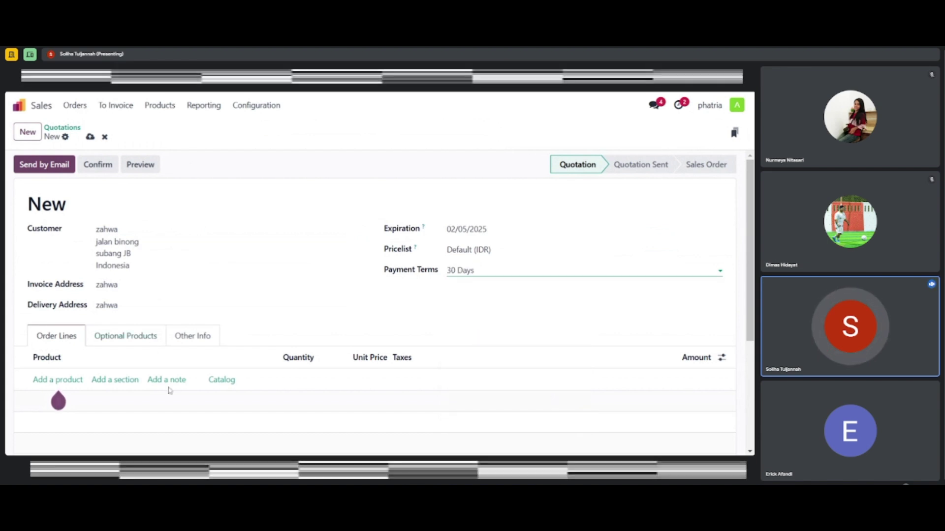
click(66, 384)
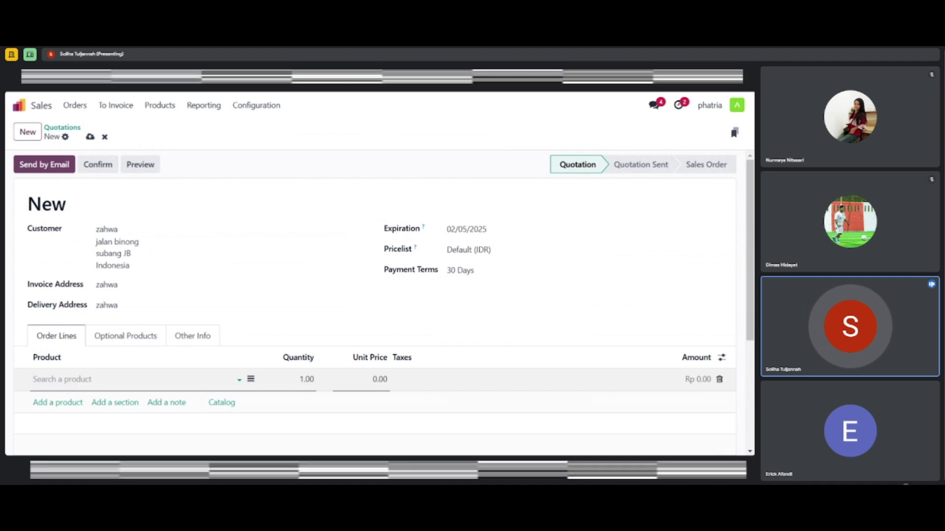
scroll(148, 344, down, 2)
Add a Booking Fees line with quantity 5 at 50.00, totalling Rp 250.00
click(236, 305)
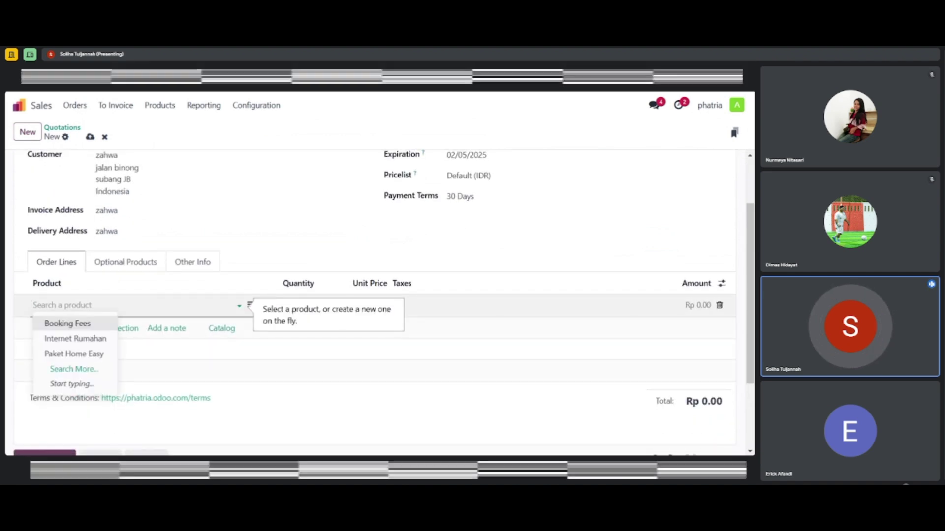
click(81, 330)
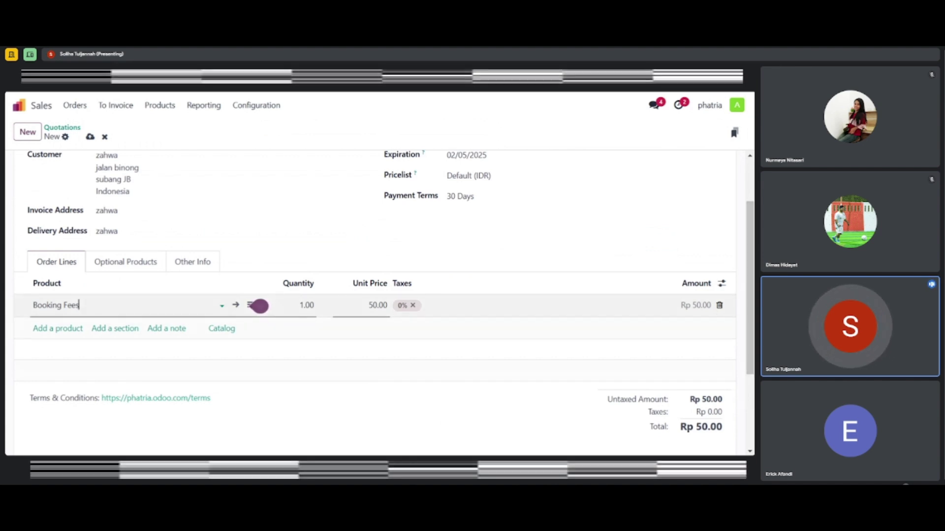
key(Tab)
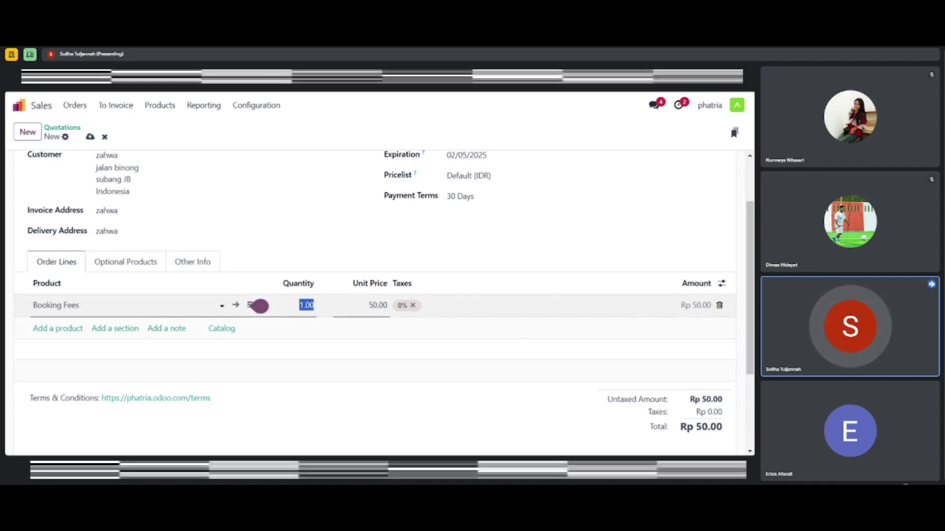
text(5)
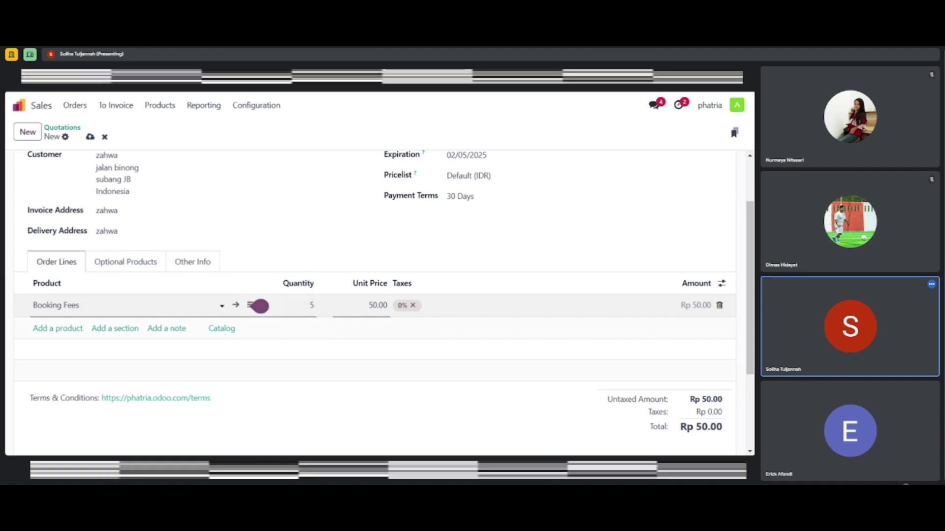
key(Return)
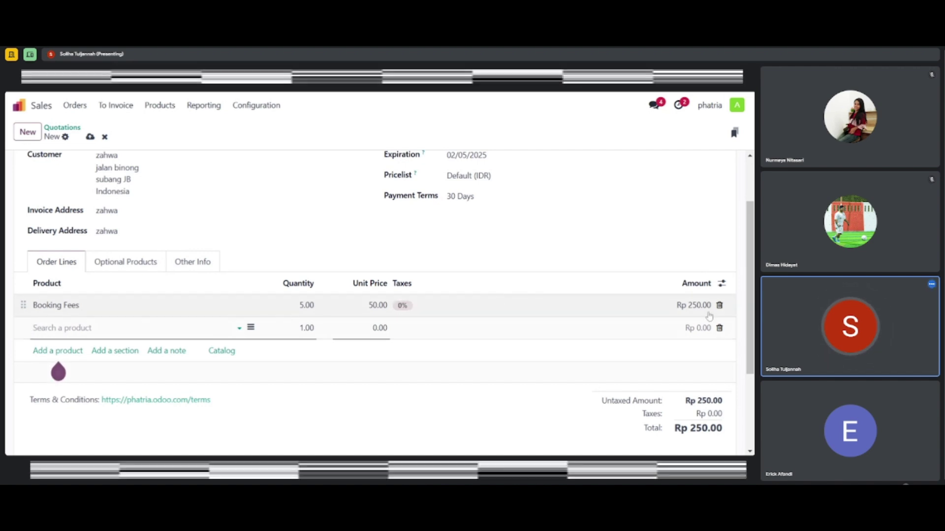
scroll(316, 363, down, 3)
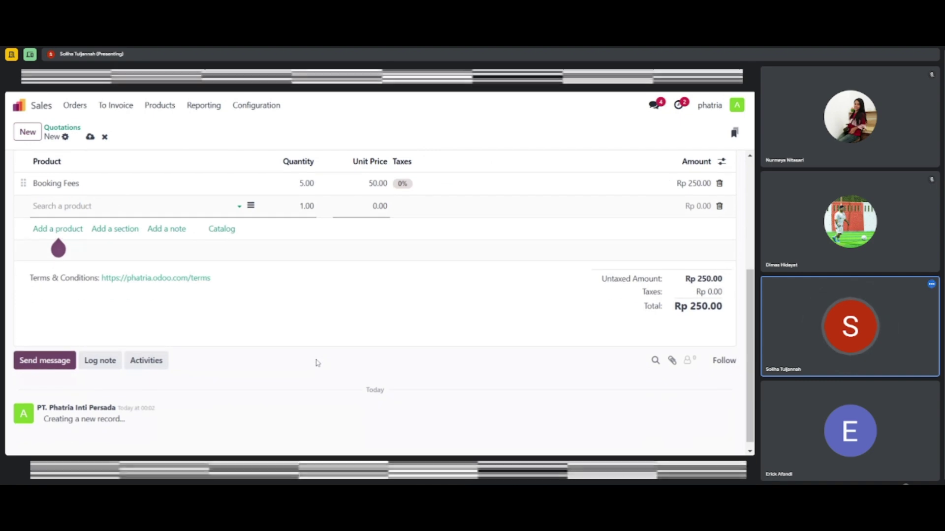
scroll(318, 363, up, 3)
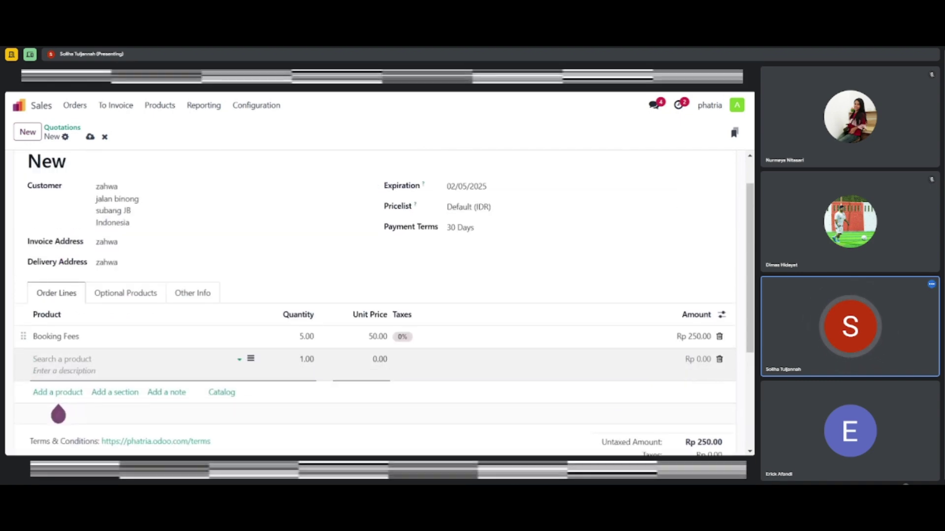
scroll(211, 295, up, 1)
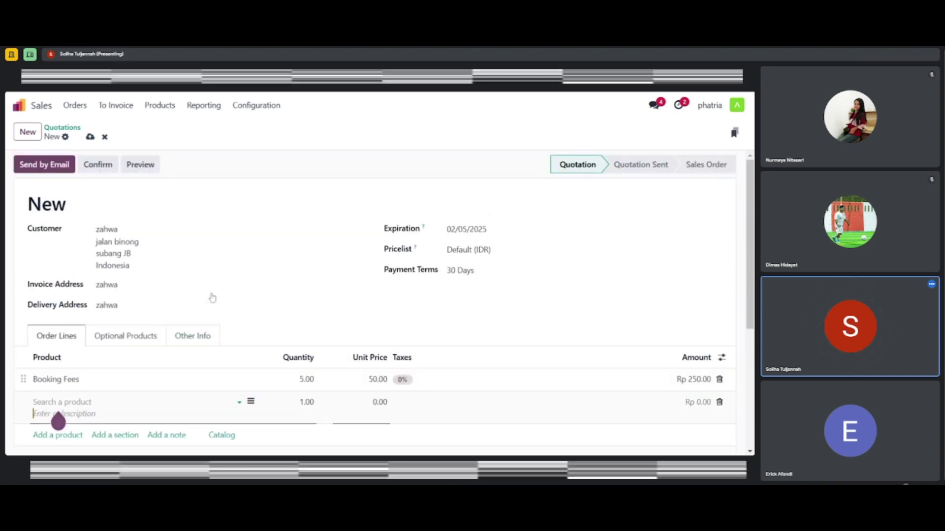
scroll(212, 298, down, 3)
scroll(212, 298, up, 3)
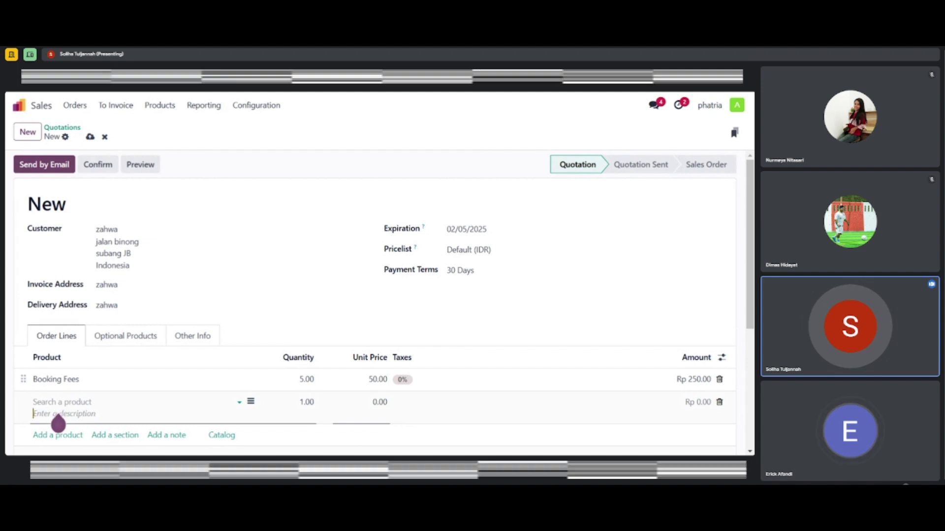
click(58, 421)
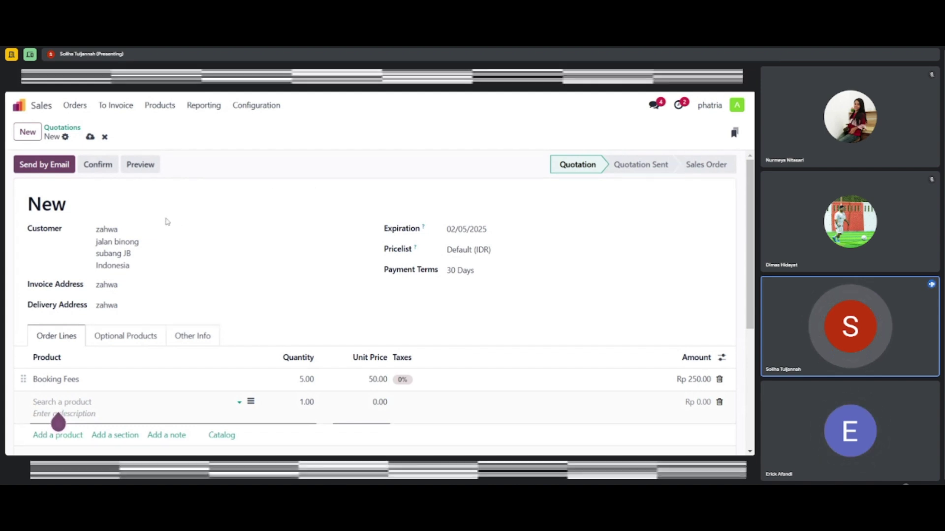
Confirm the quotation into sales order S00011 totalling Rp 250.00
click(106, 170)
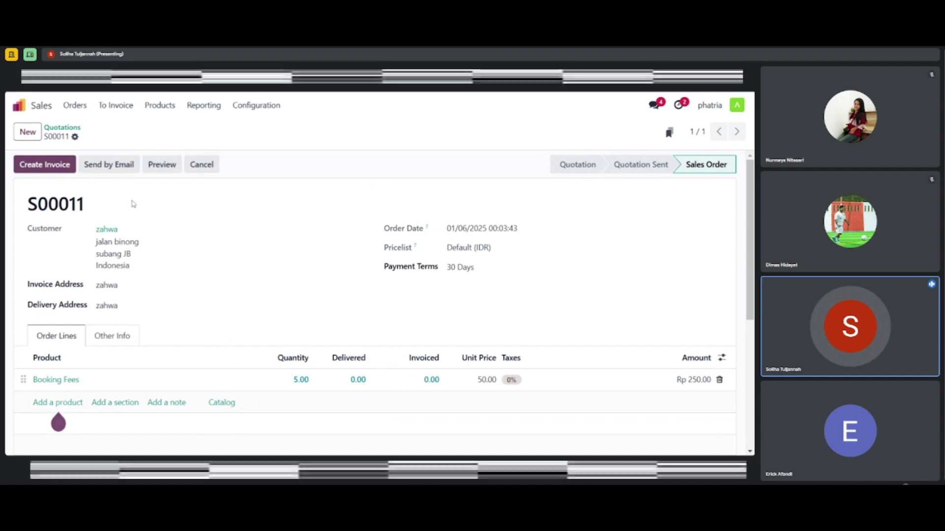
drag(86, 207, 26, 209)
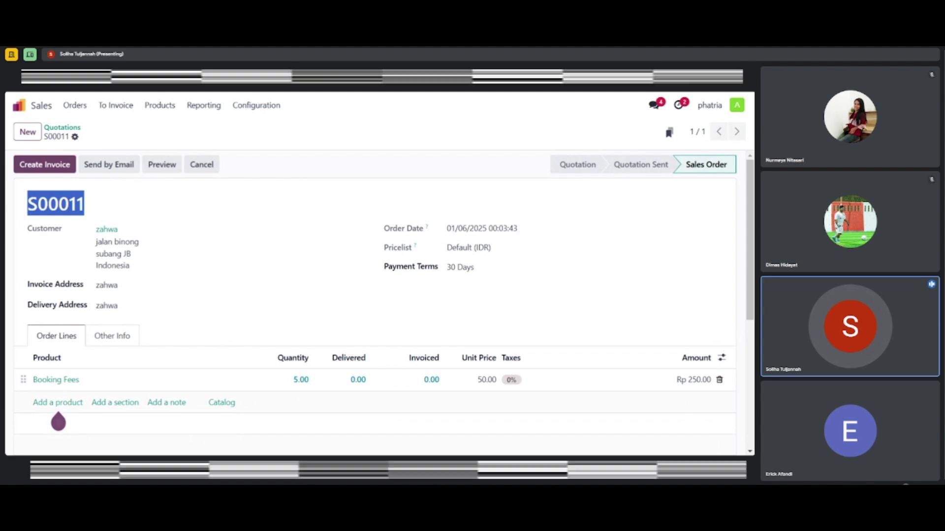
click(173, 229)
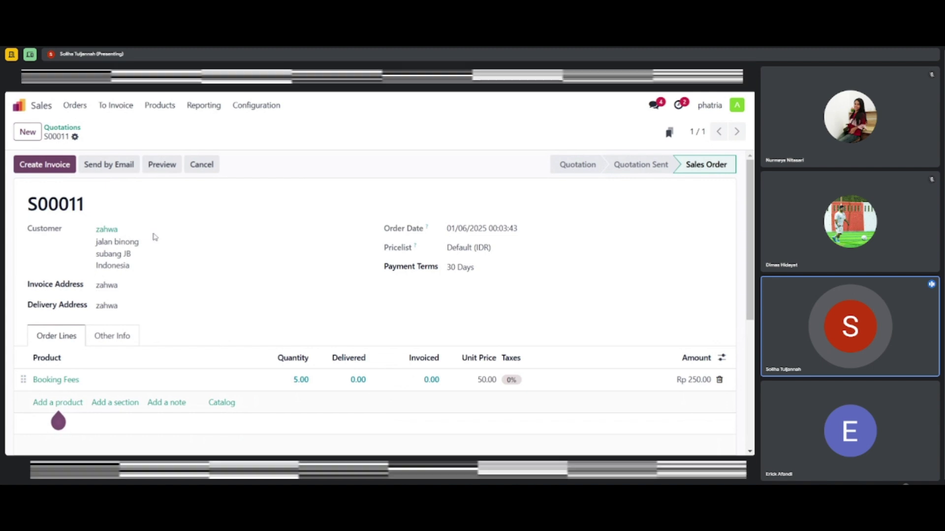
scroll(229, 305, down, 2)
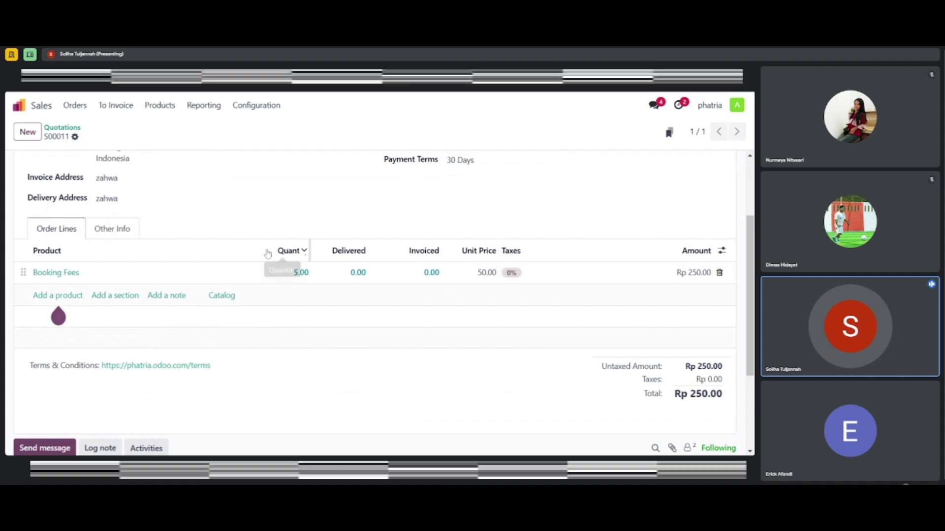
scroll(268, 254, up, 3)
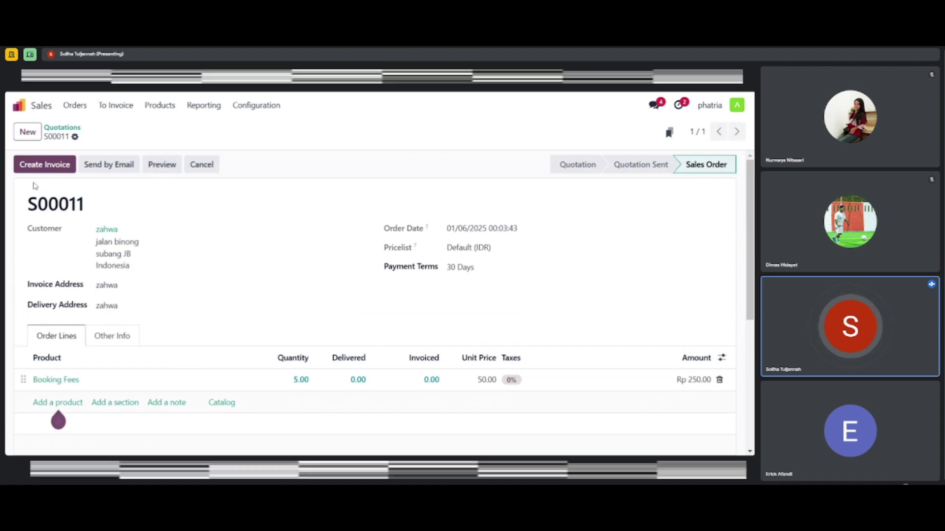
click(62, 169)
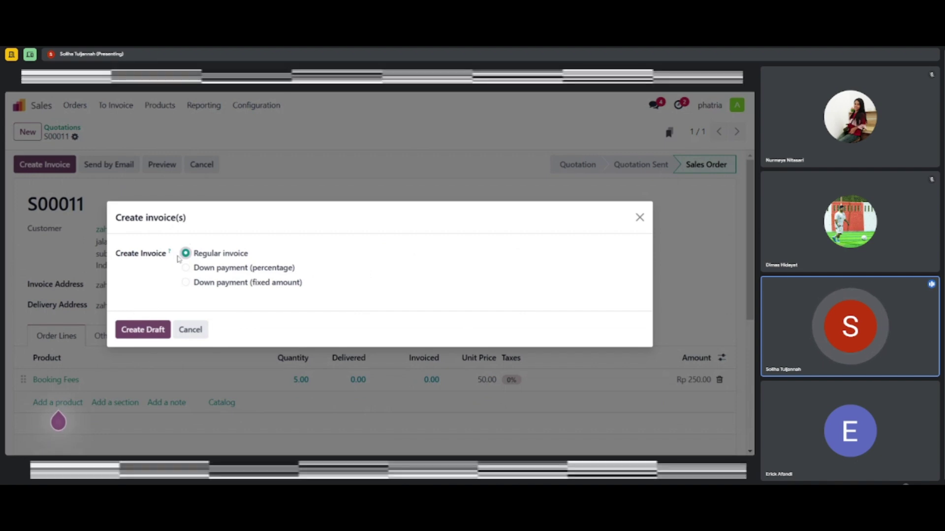
click(143, 330)
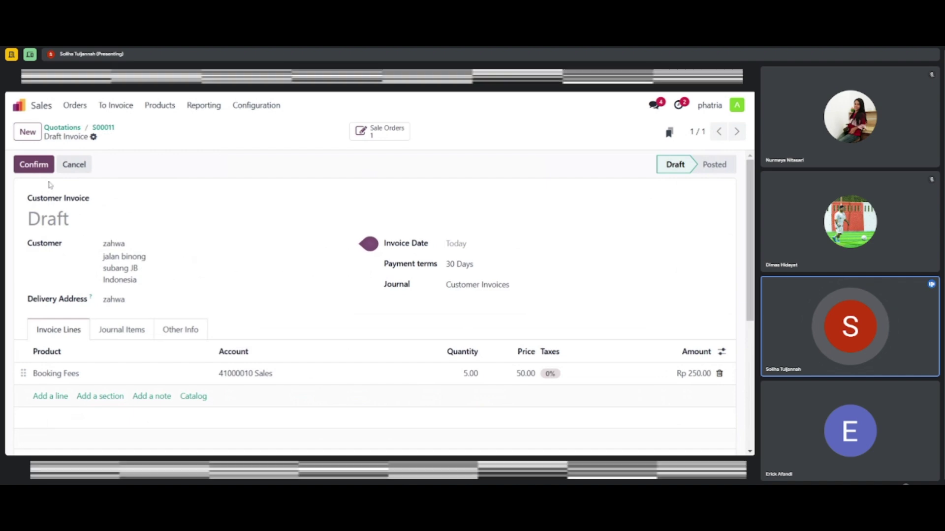
click(38, 165)
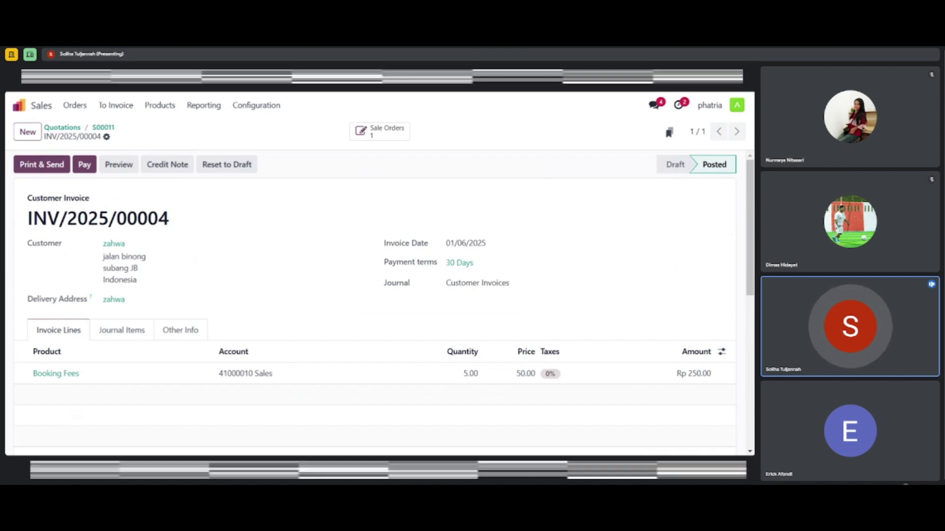
drag(32, 218, 179, 223)
click(169, 227)
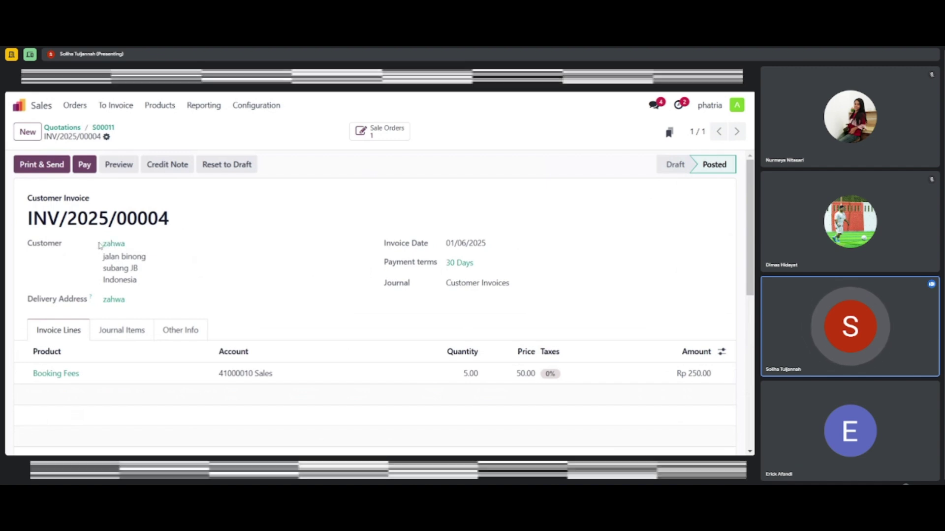
drag(99, 244, 160, 283)
click(159, 282)
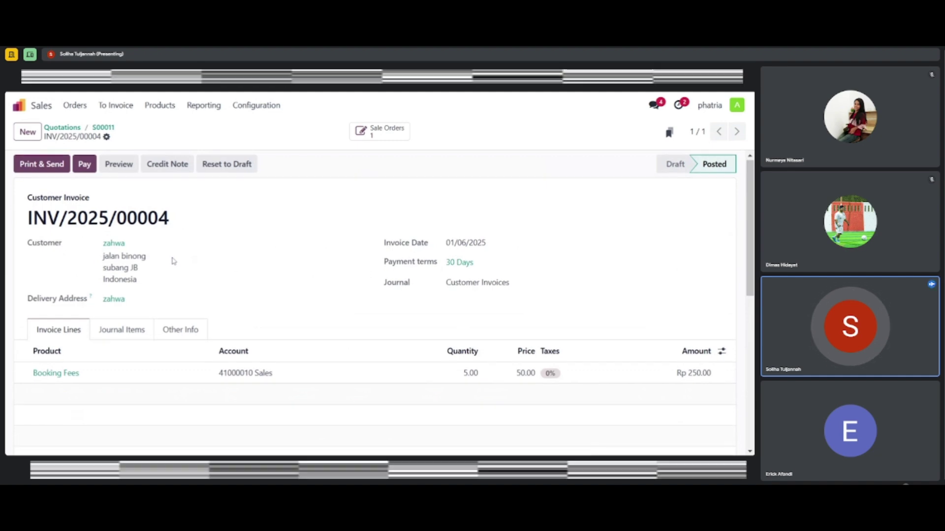
scroll(174, 261, down, 2)
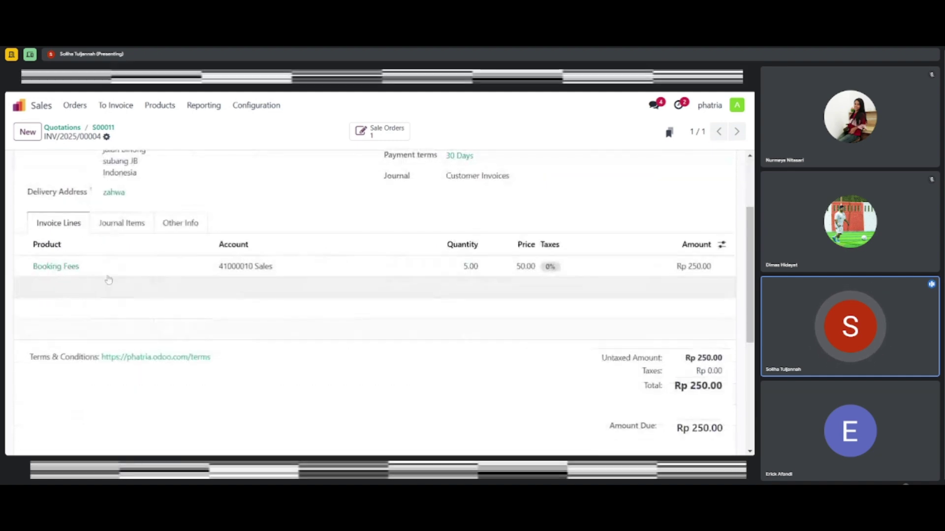
scroll(116, 272, up, 2)
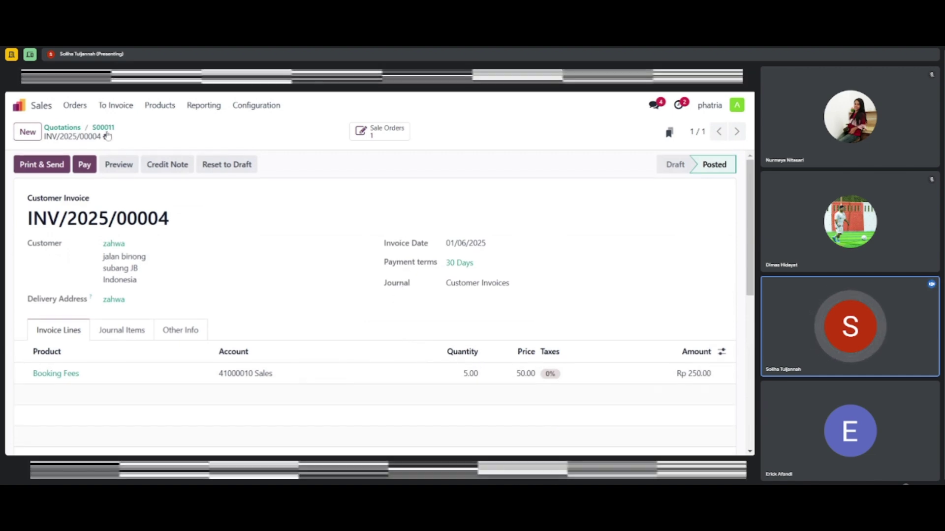
Register a full Rp 250.00 Cash-journal payment against invoice INV/2025/00004
click(86, 167)
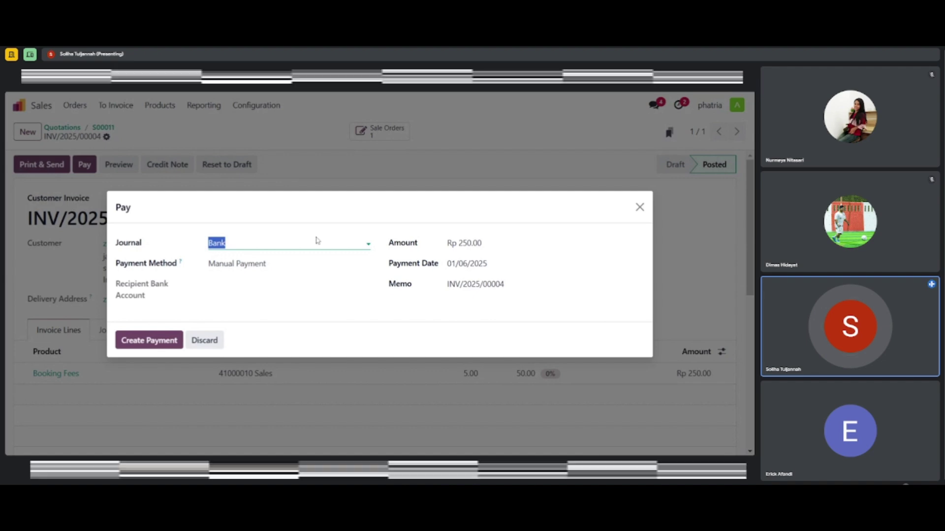
click(312, 238)
click(313, 240)
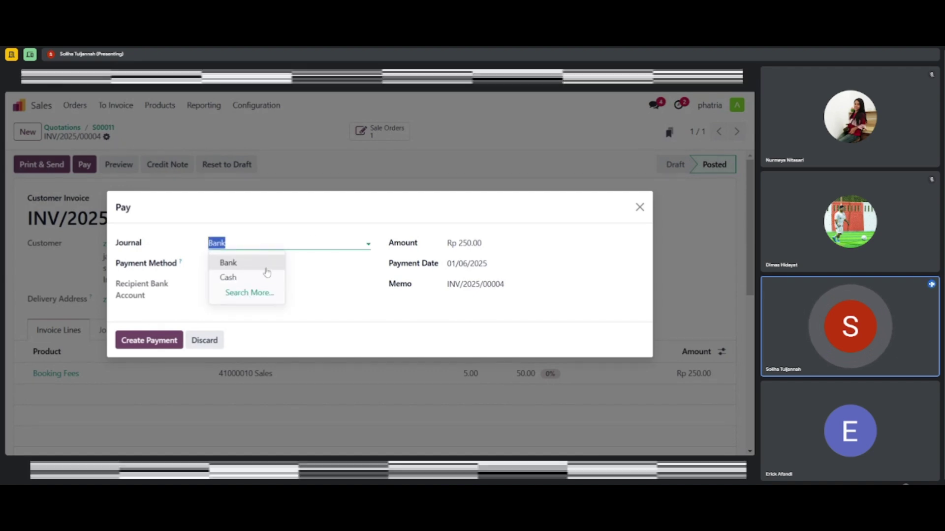
click(253, 279)
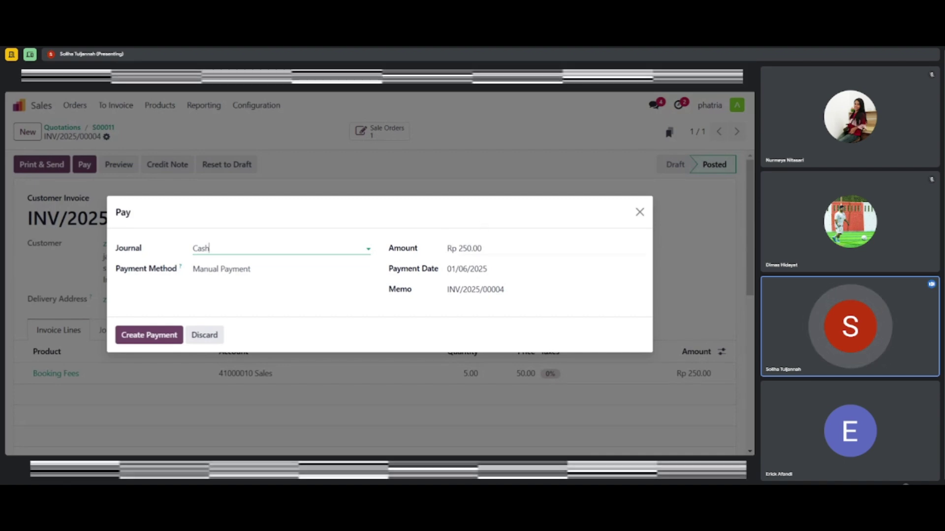
click(471, 249)
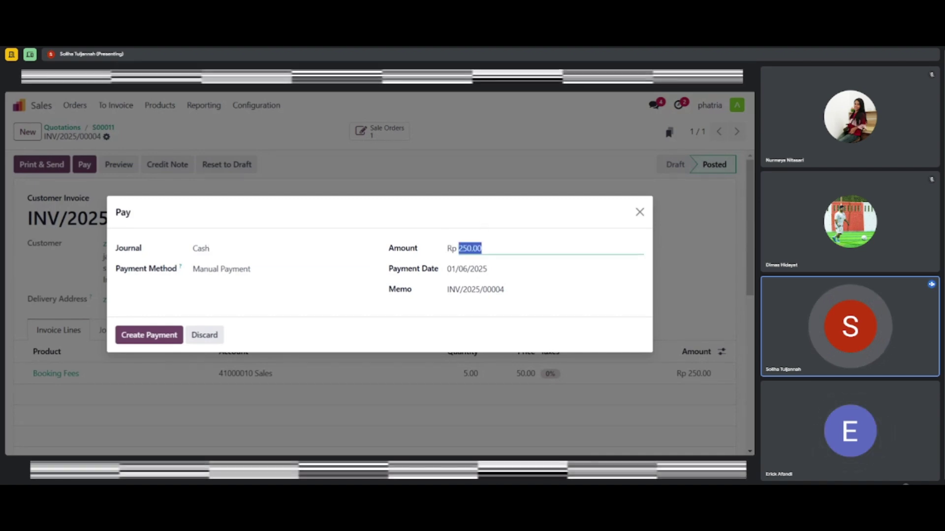
click(482, 248)
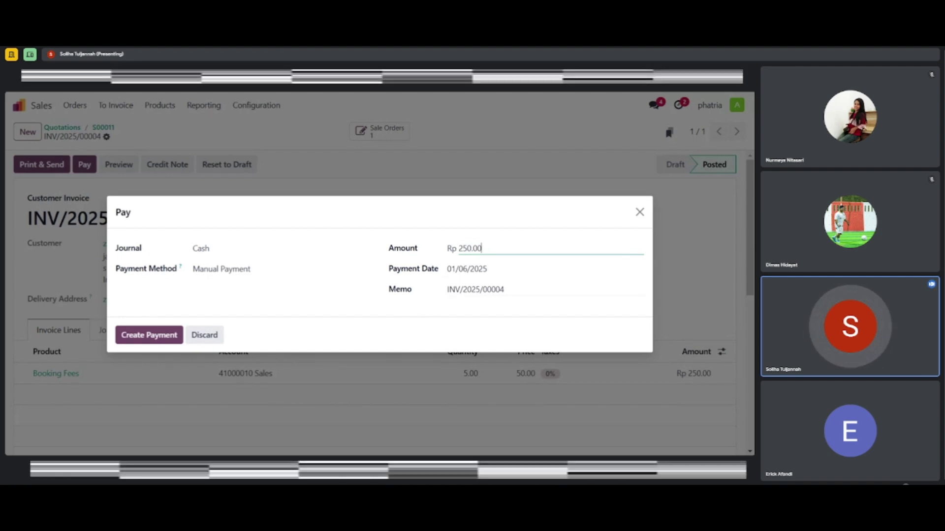
drag(507, 289, 430, 301)
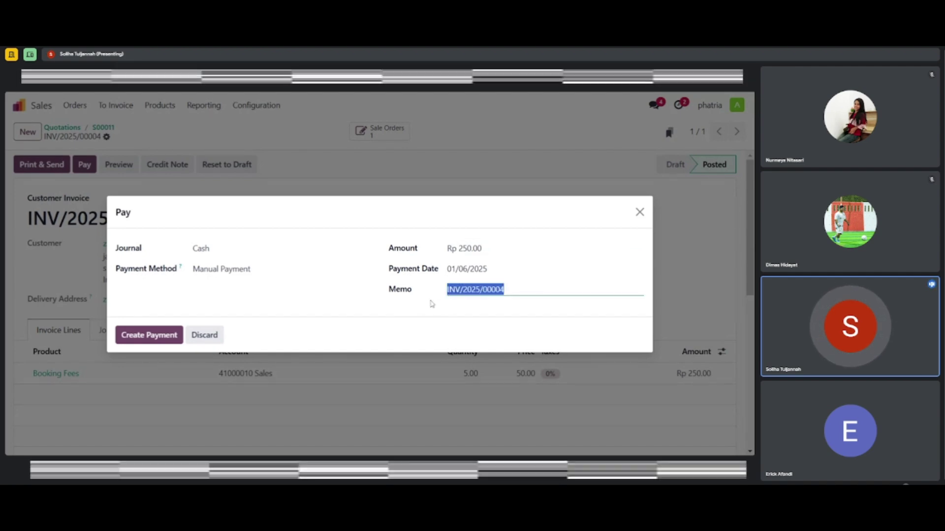
click(503, 270)
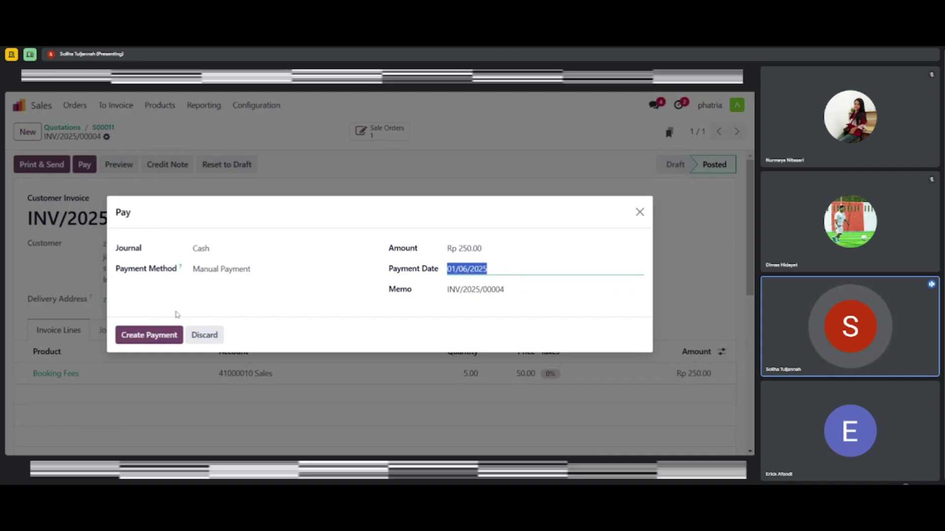
click(153, 334)
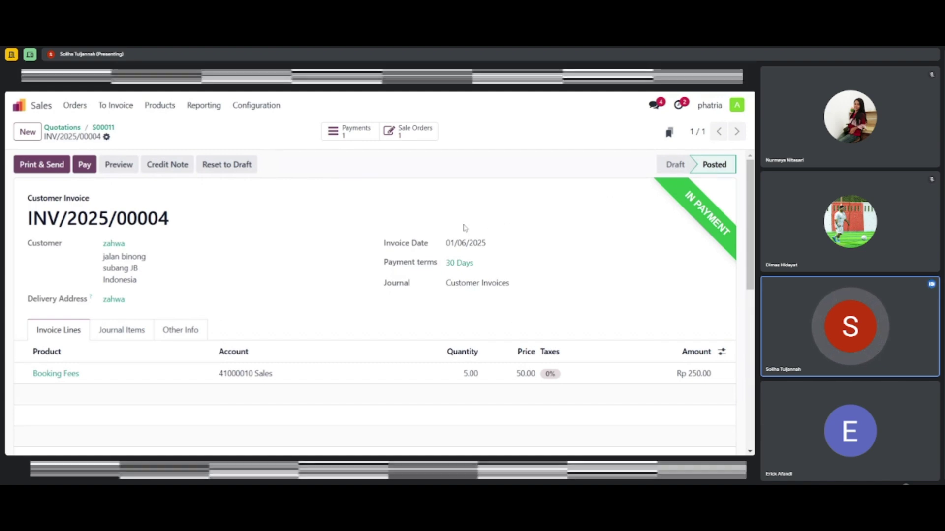
scroll(263, 311, down, 1)
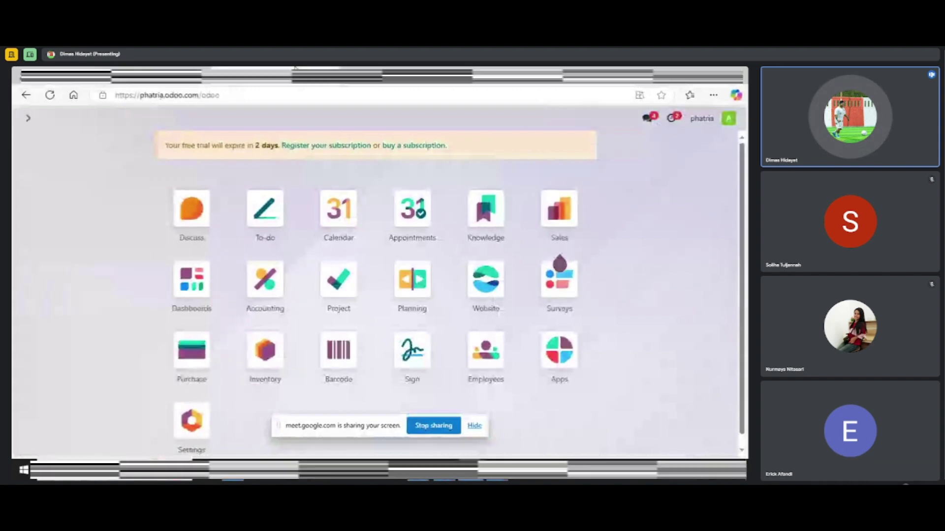
Open the Employees app from the Odoo home screen
click(470, 363)
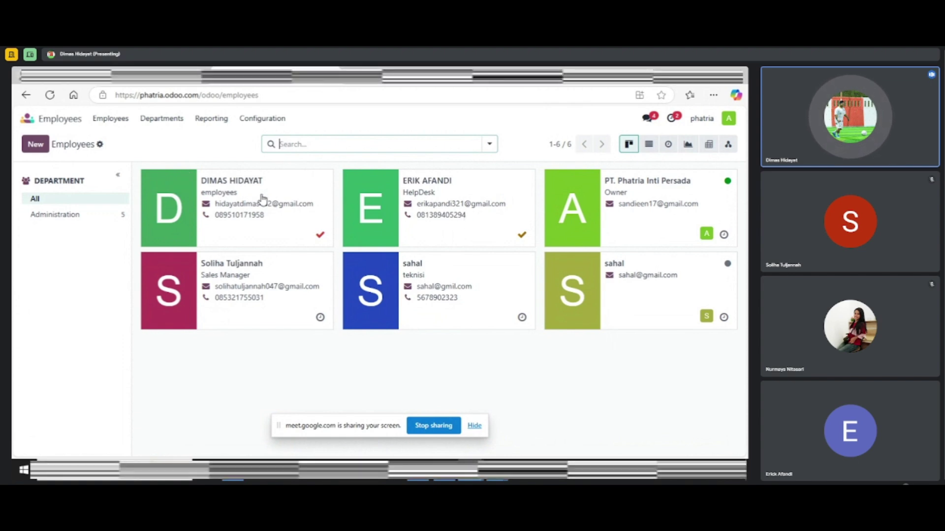
Start a new employee with the employee's full name and job title 'website'
click(45, 149)
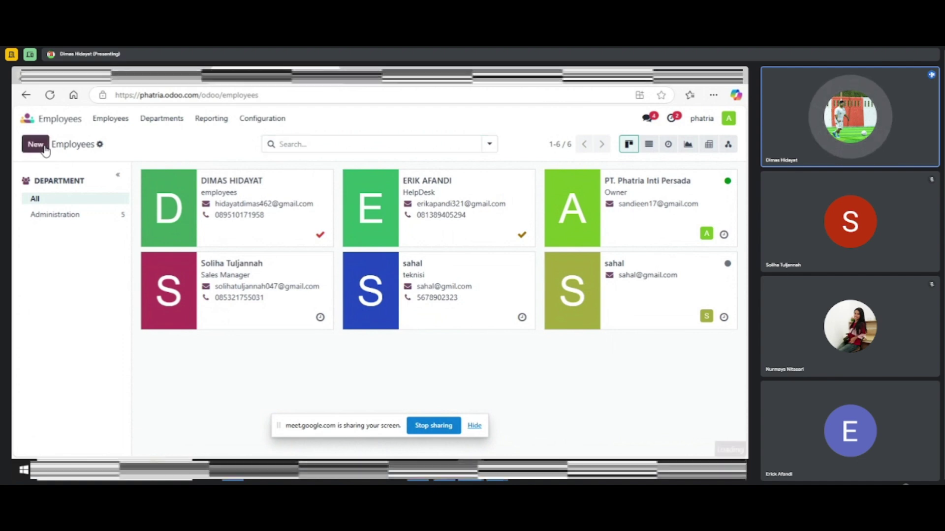
click(186, 202)
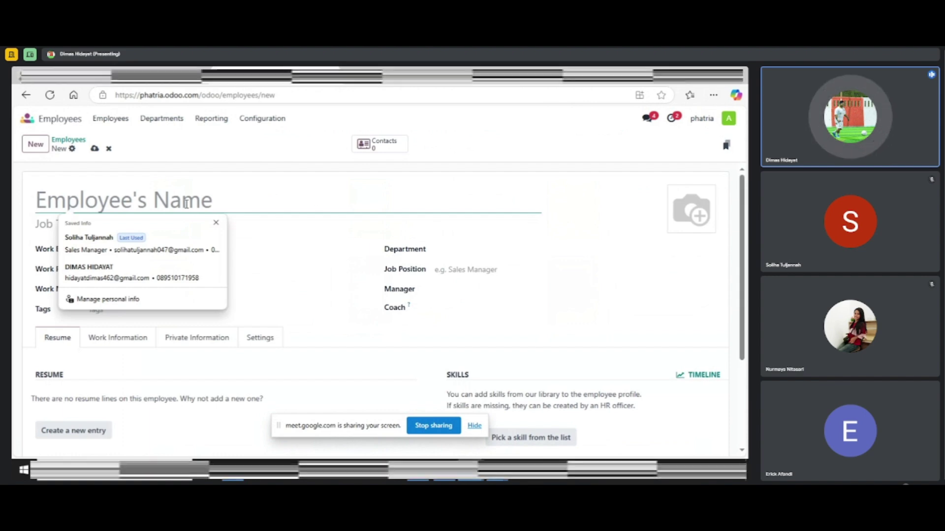
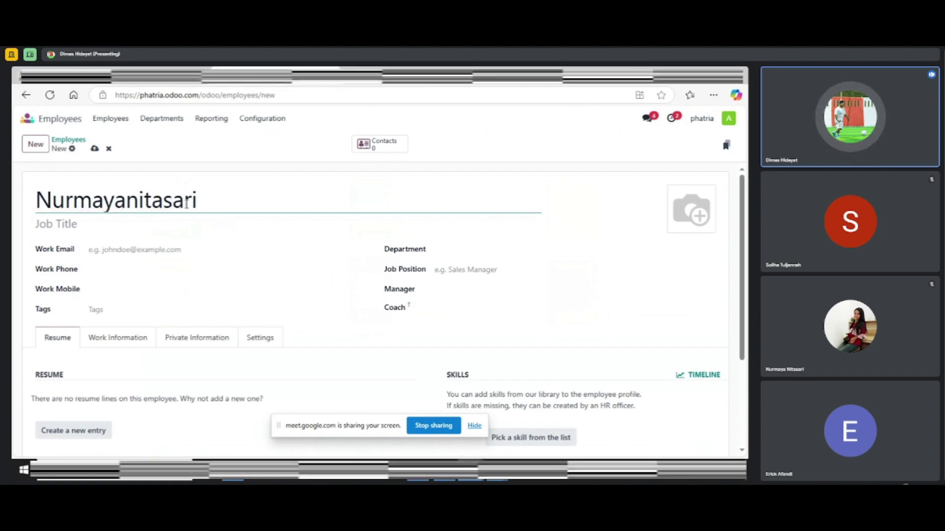
click(66, 228)
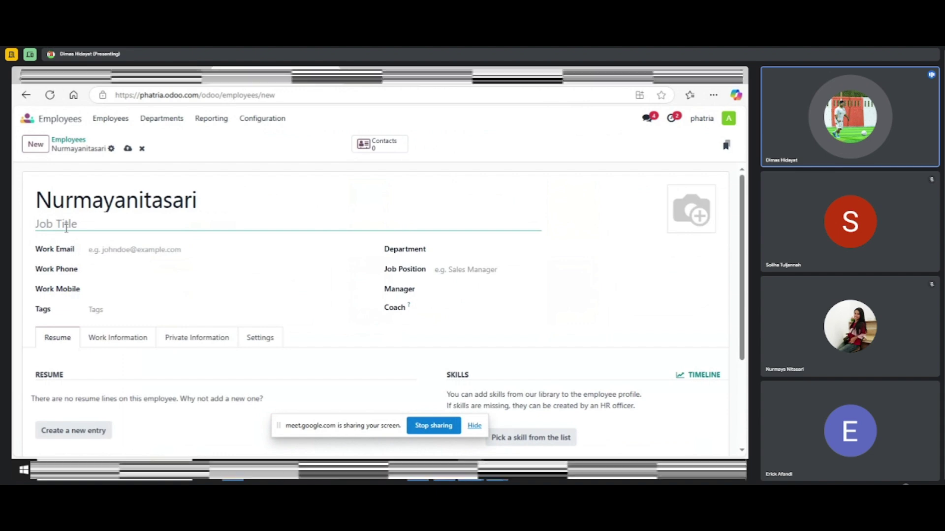
text(web)
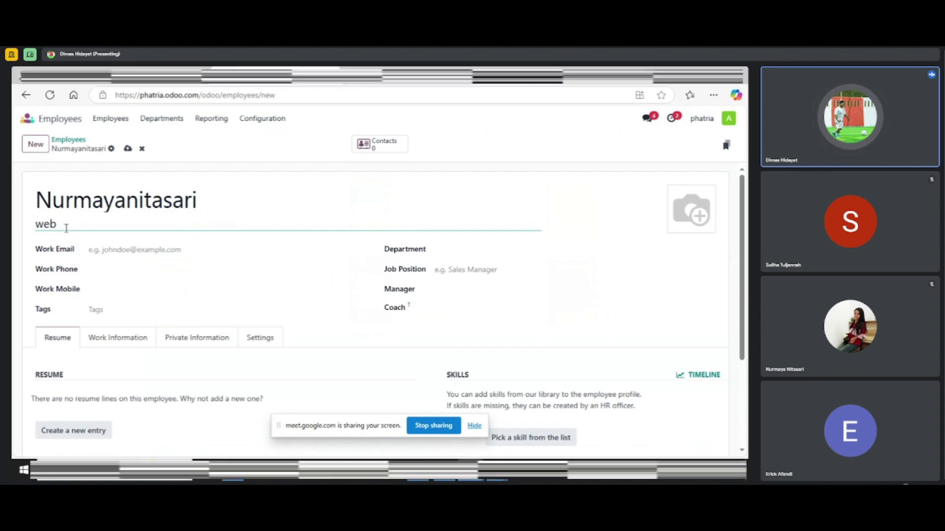
text(site)
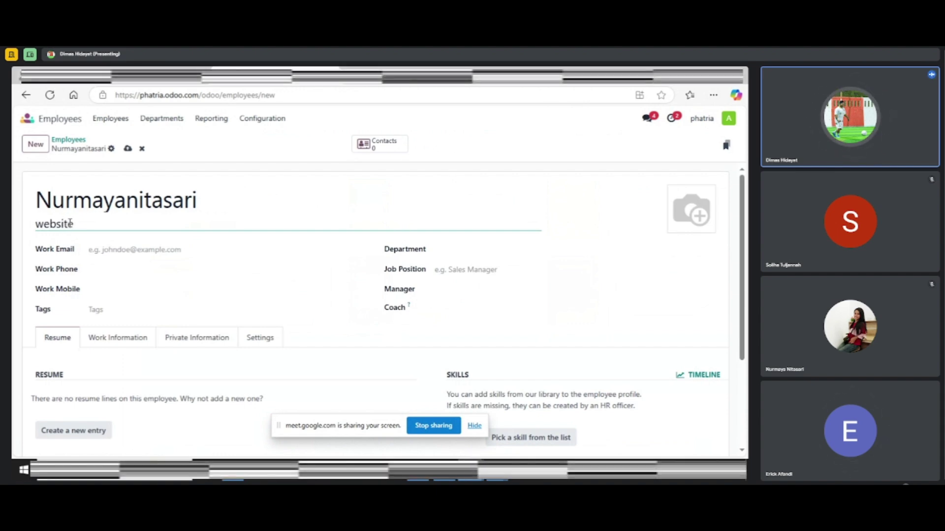
Enter the employee's work e-mail and work phone number
click(134, 250)
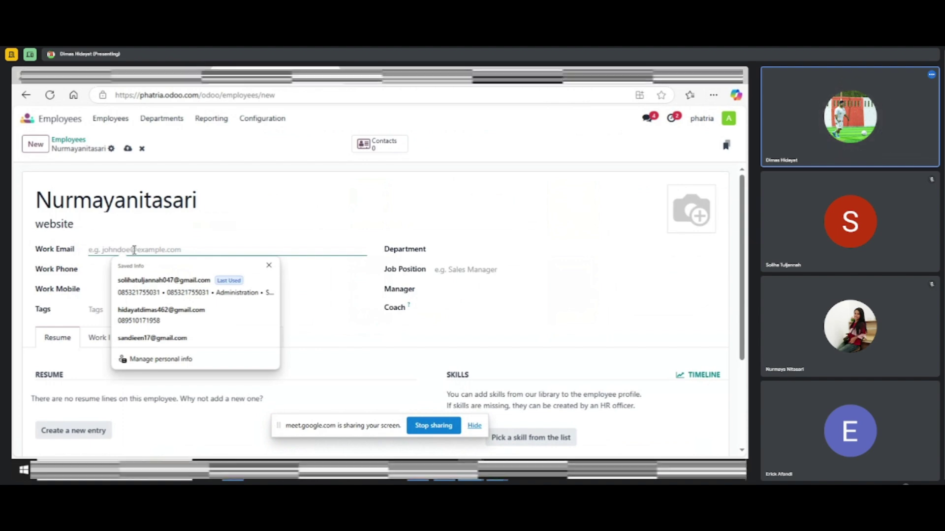
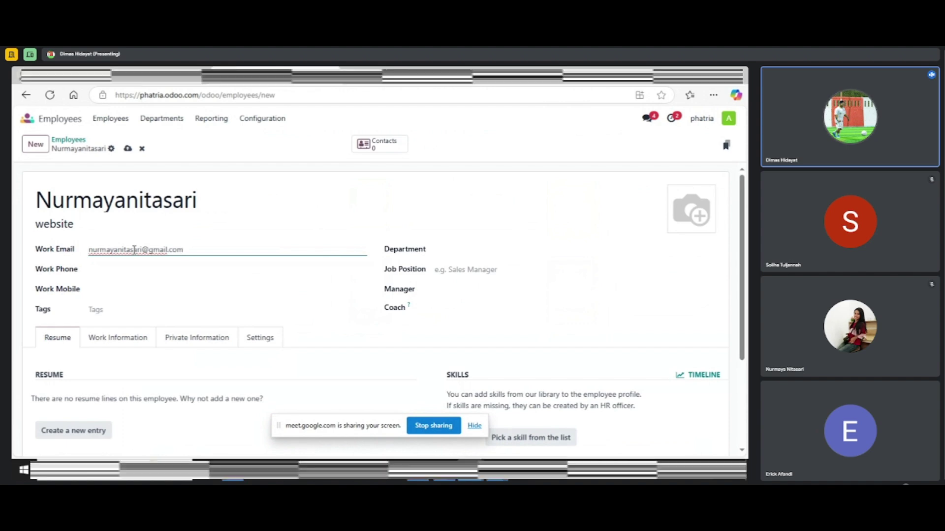
click(124, 272)
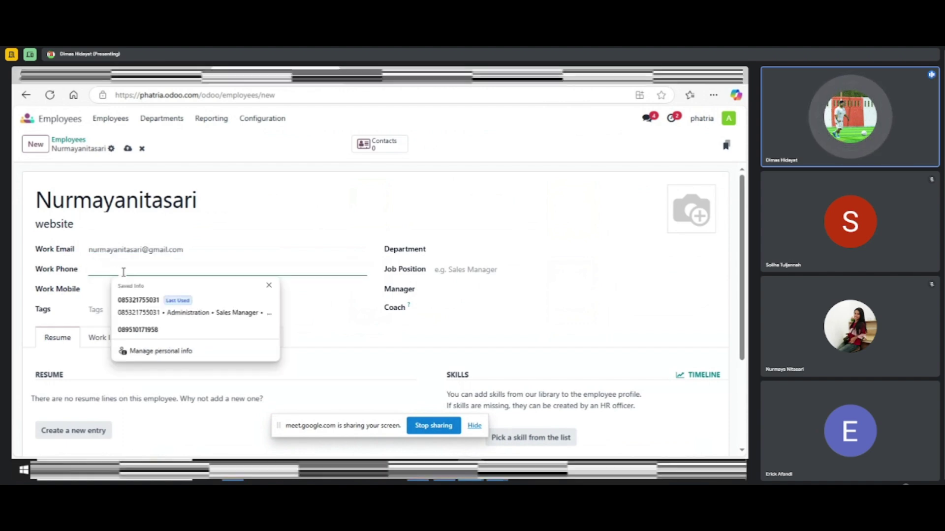
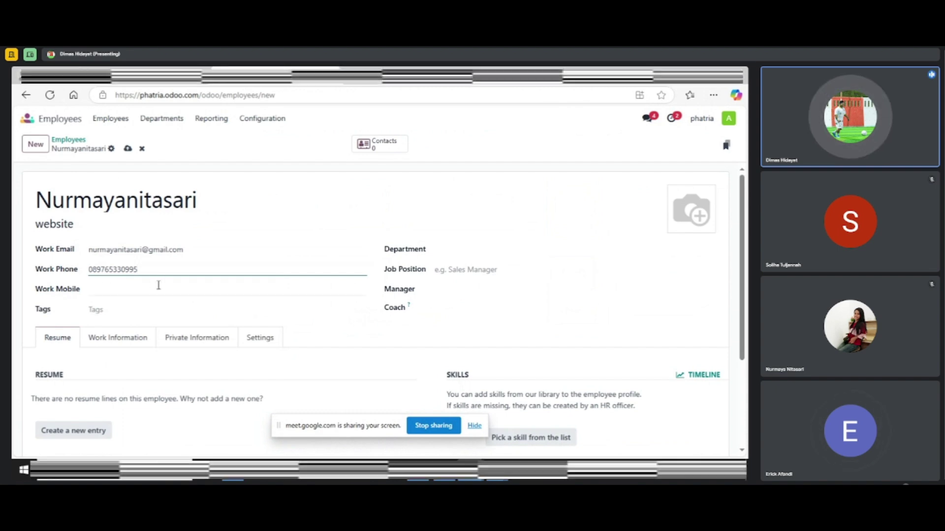
Assign department Administration, create job position 'website', and set PT. Phatria Inti Persada as manager
click(483, 251)
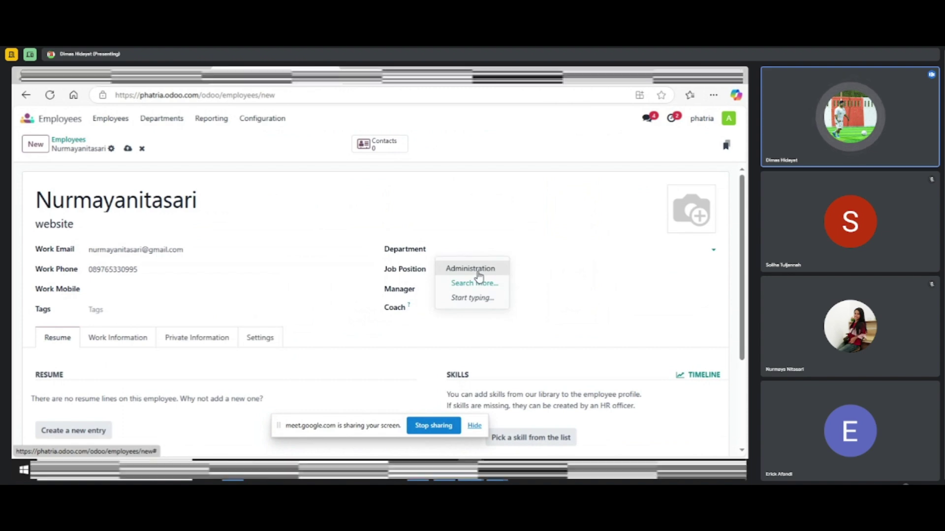
click(479, 276)
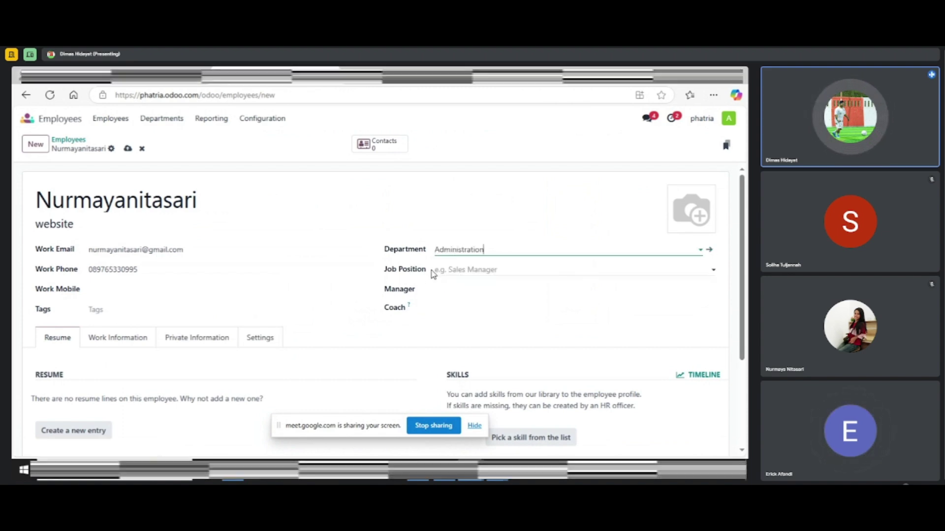
click(465, 272)
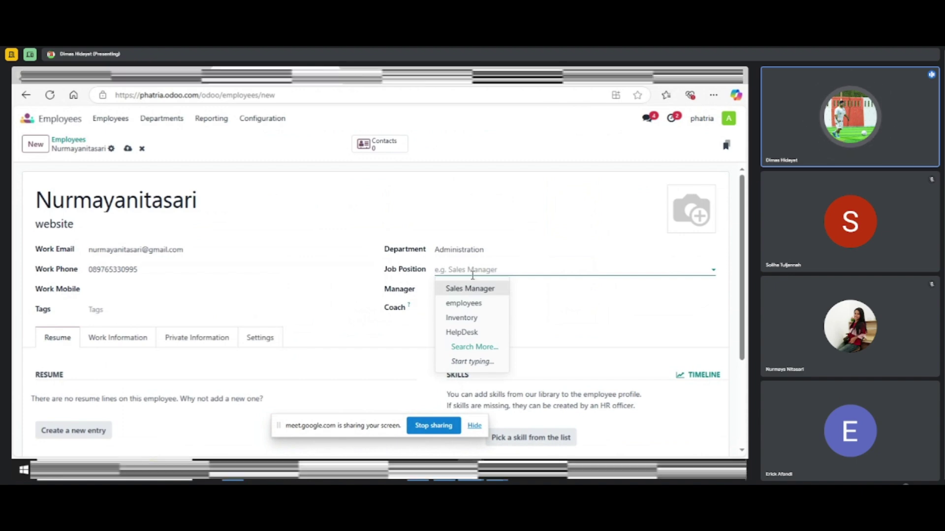
text(web)
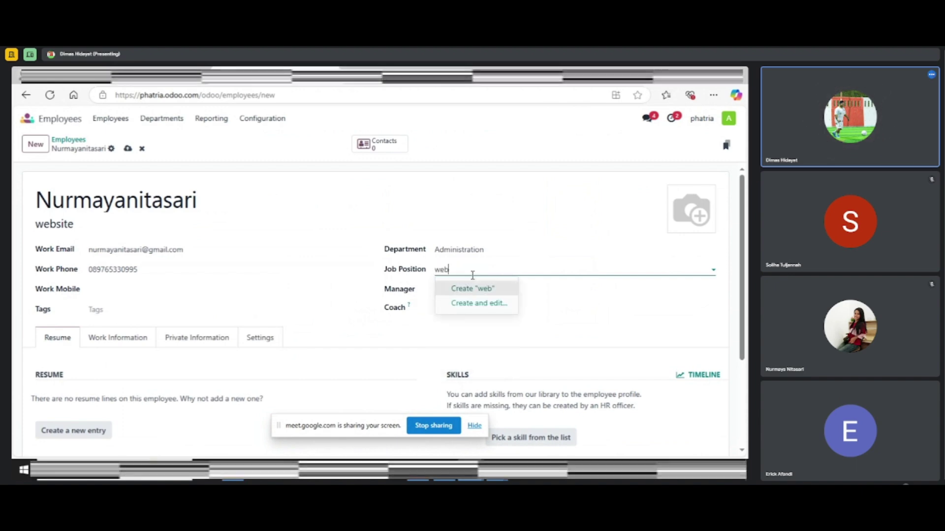
text(site)
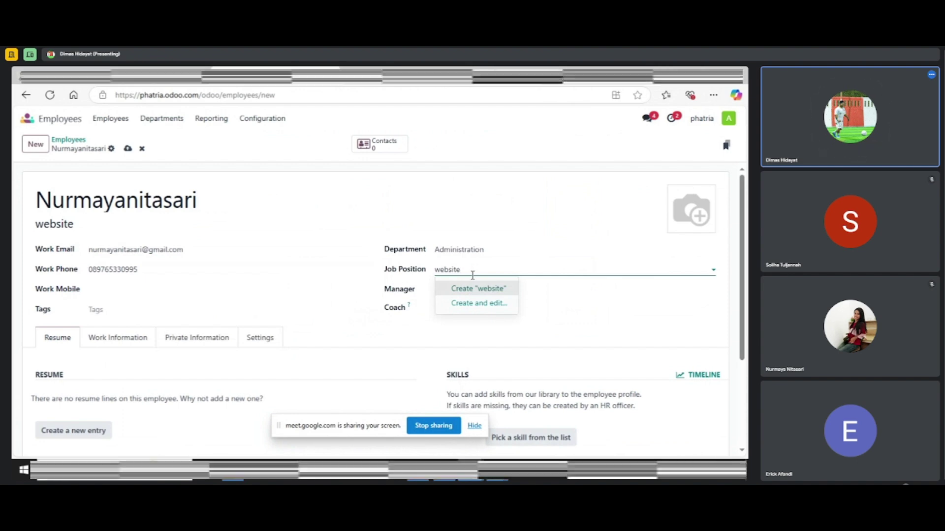
click(485, 289)
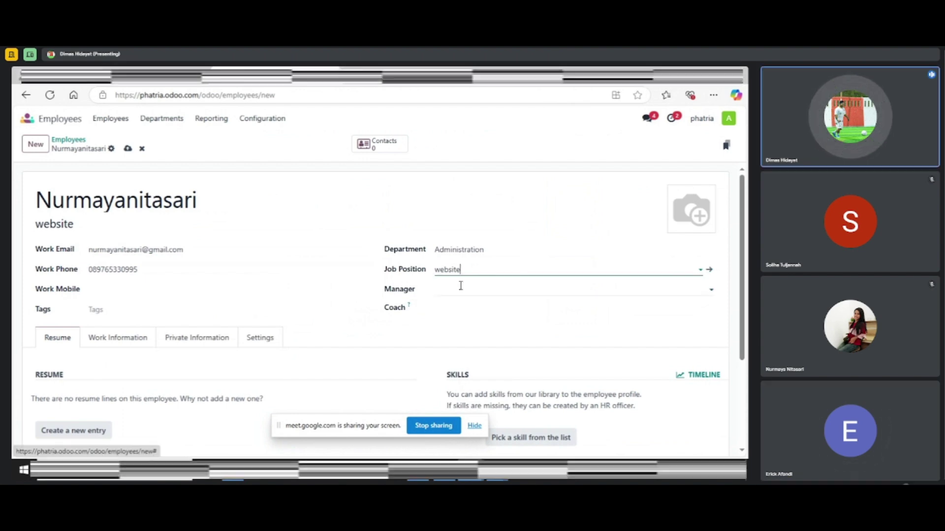
click(493, 293)
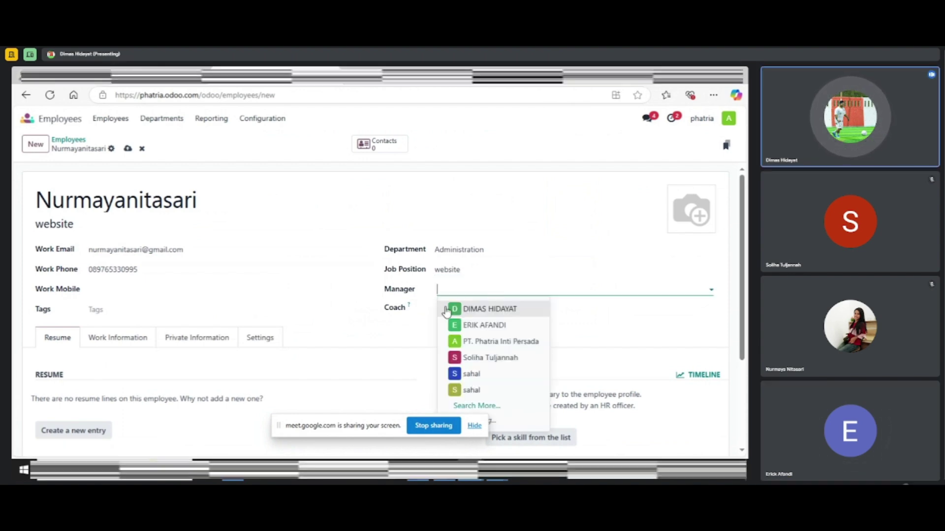
click(492, 348)
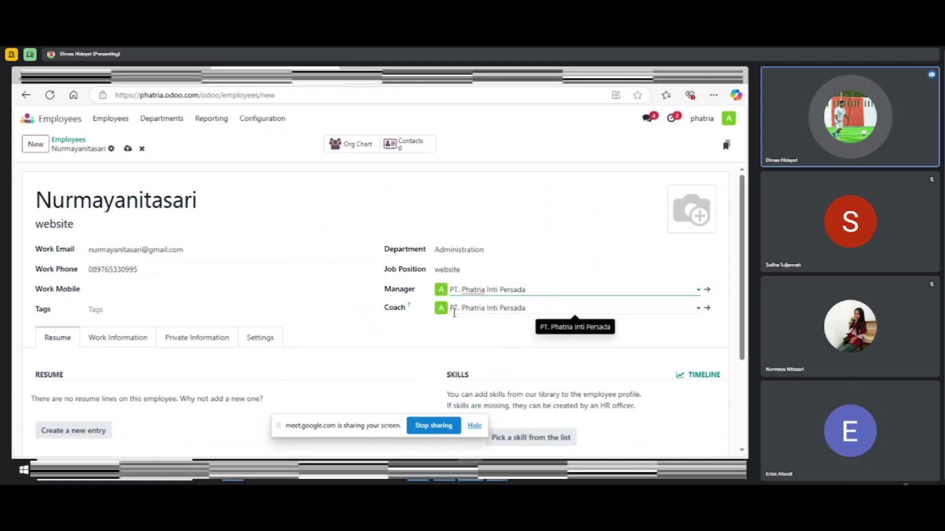
scroll(520, 328, down, 1)
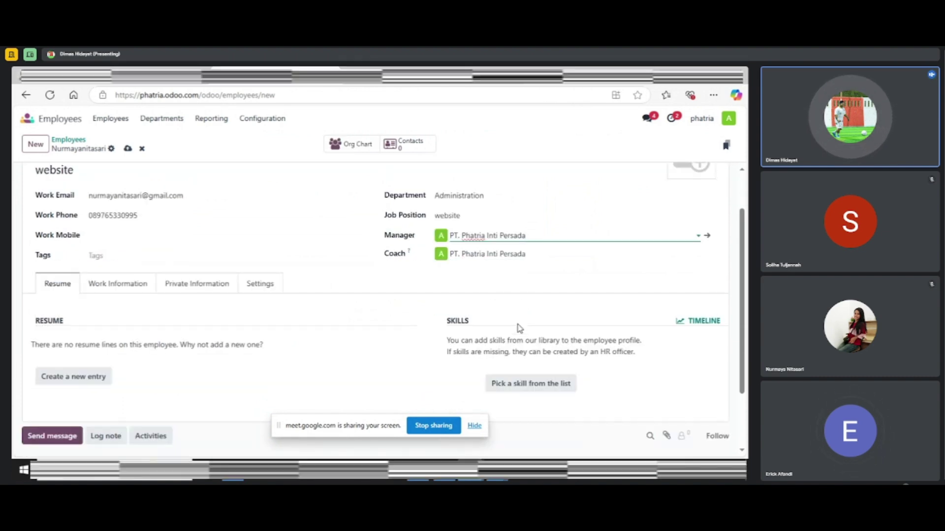
scroll(414, 343, down, 2)
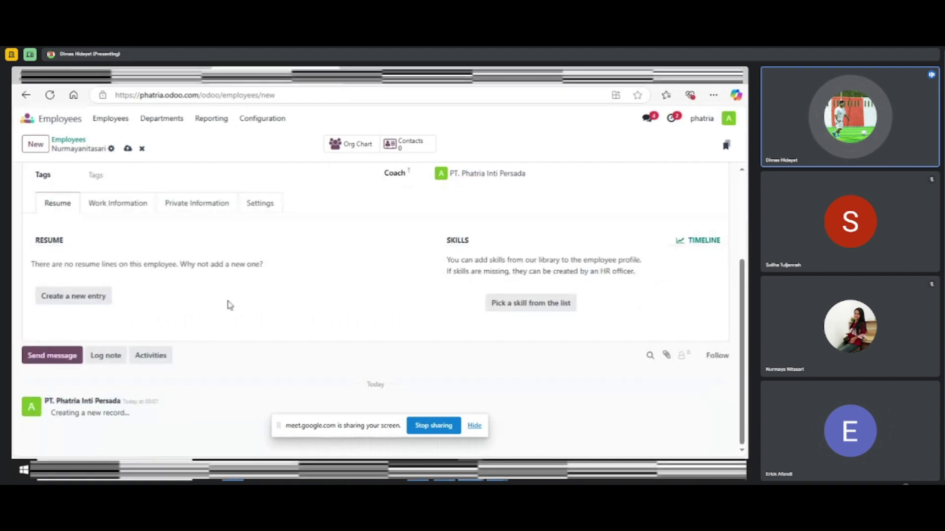
Start a new resume line titled with the employee's name, correcting a typo
click(67, 298)
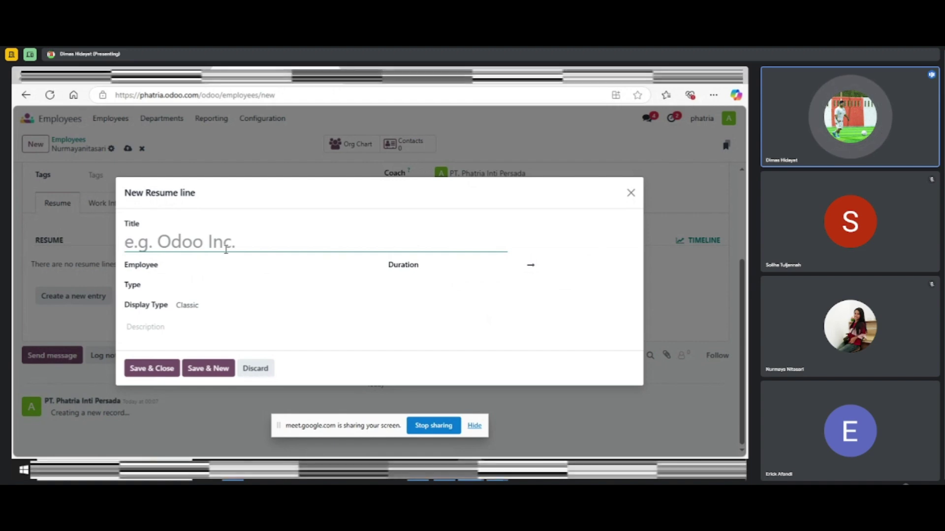
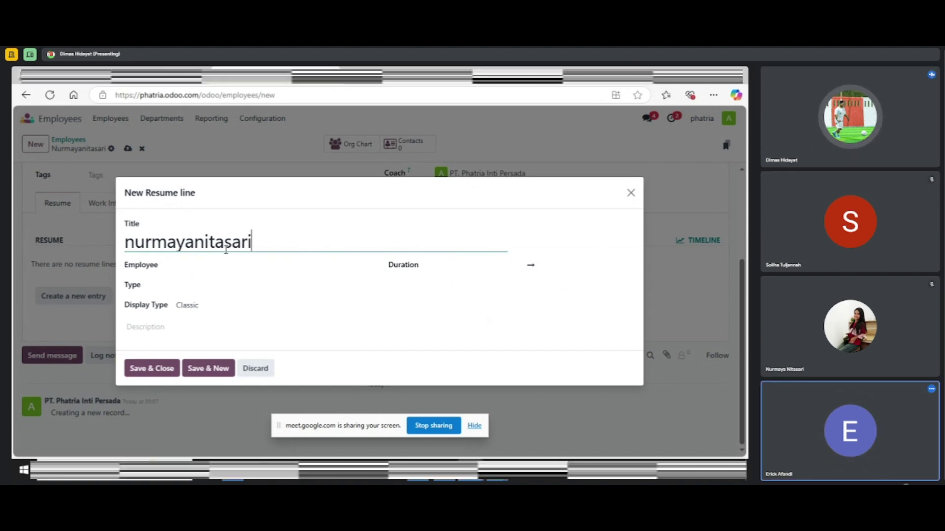
Link the employee, set type Internal Certification and display Certification; saving fails without Date Start
click(212, 264)
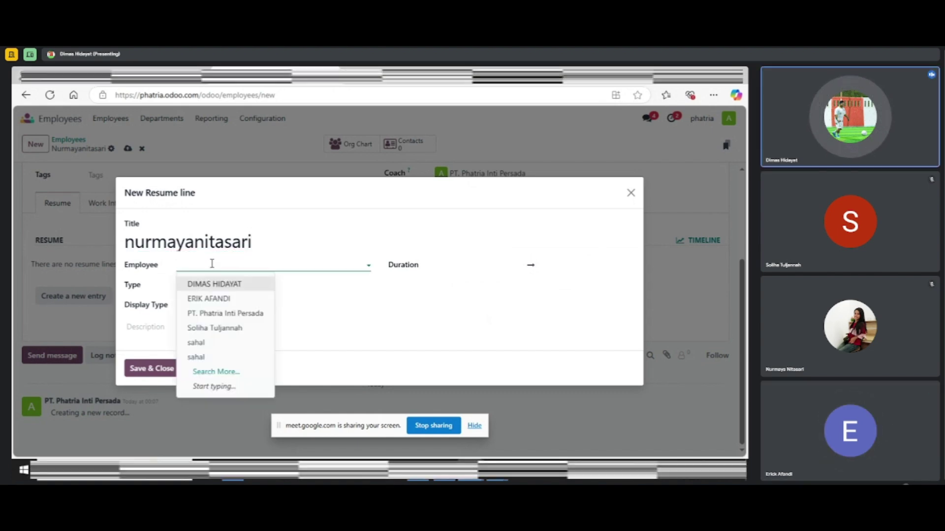
click(204, 287)
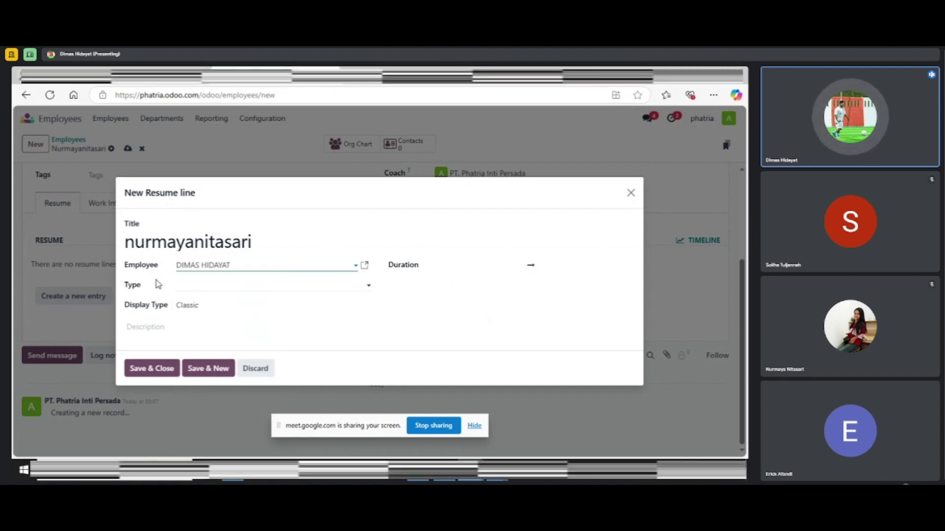
click(214, 288)
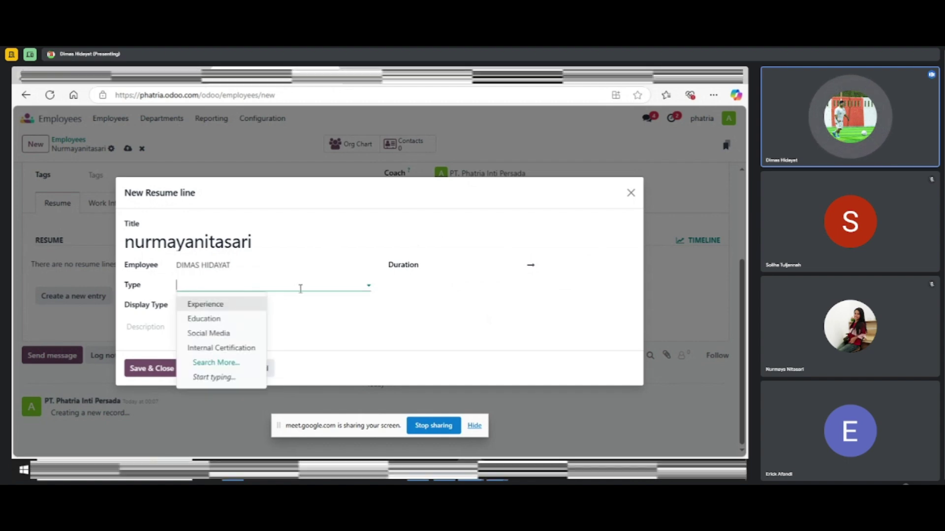
click(225, 349)
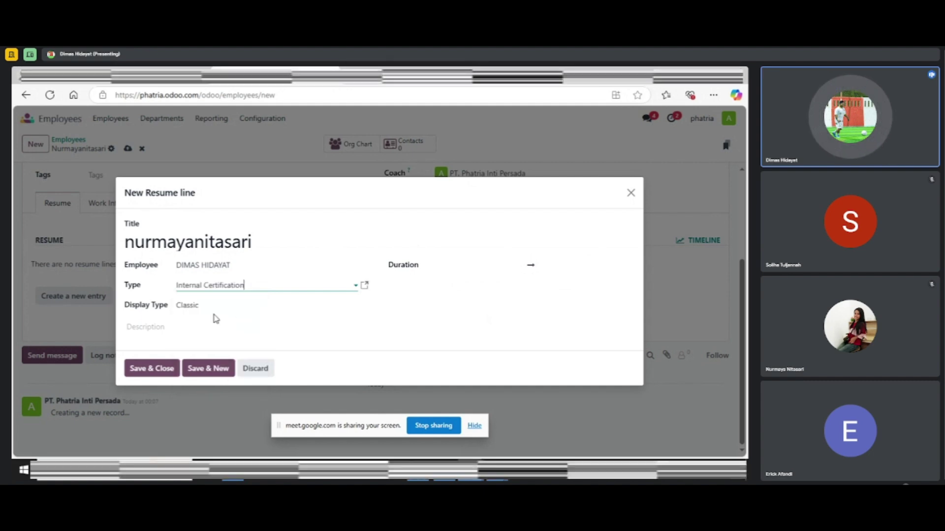
click(189, 306)
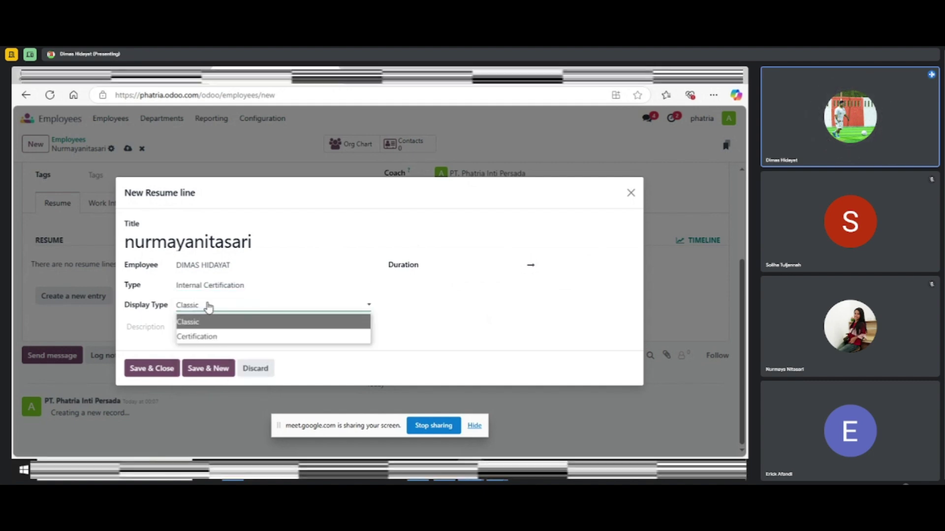
click(204, 339)
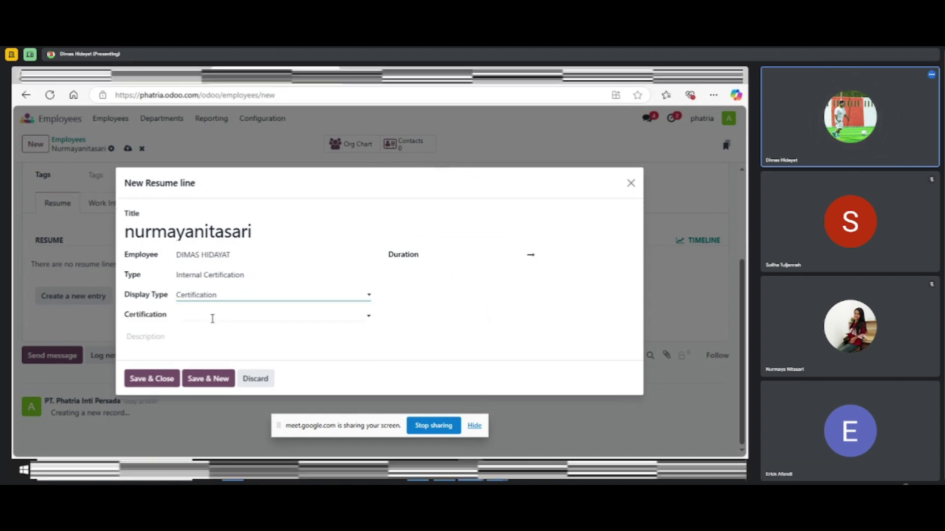
click(213, 318)
click(228, 329)
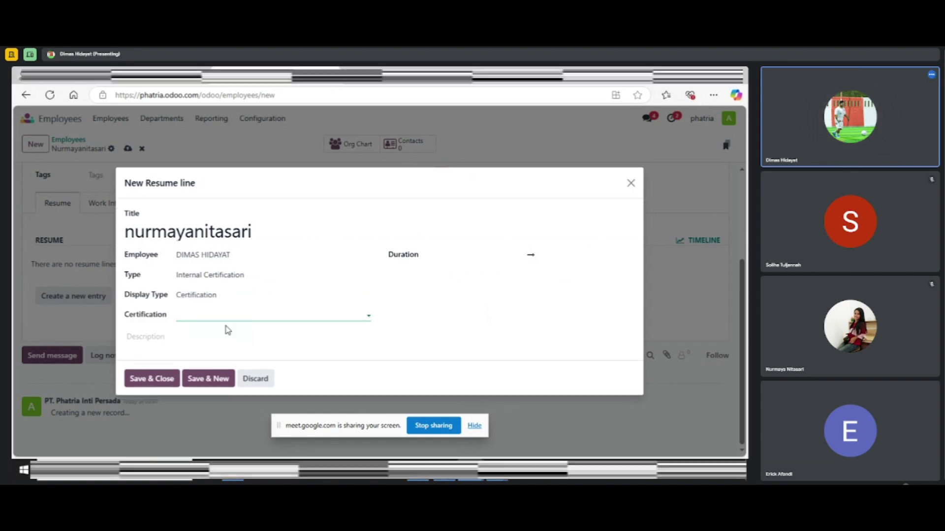
click(156, 380)
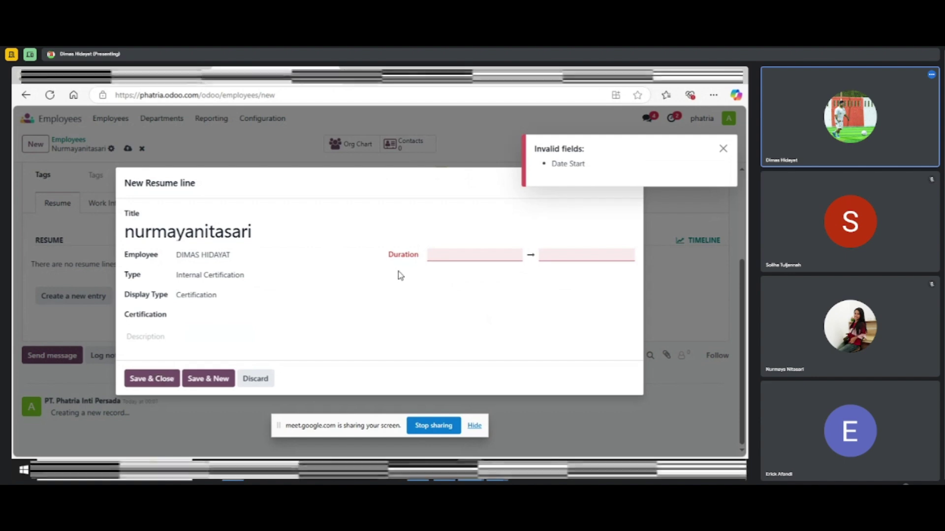
Set the resume line duration from January 6, 2025 to December 31, 2025
click(457, 257)
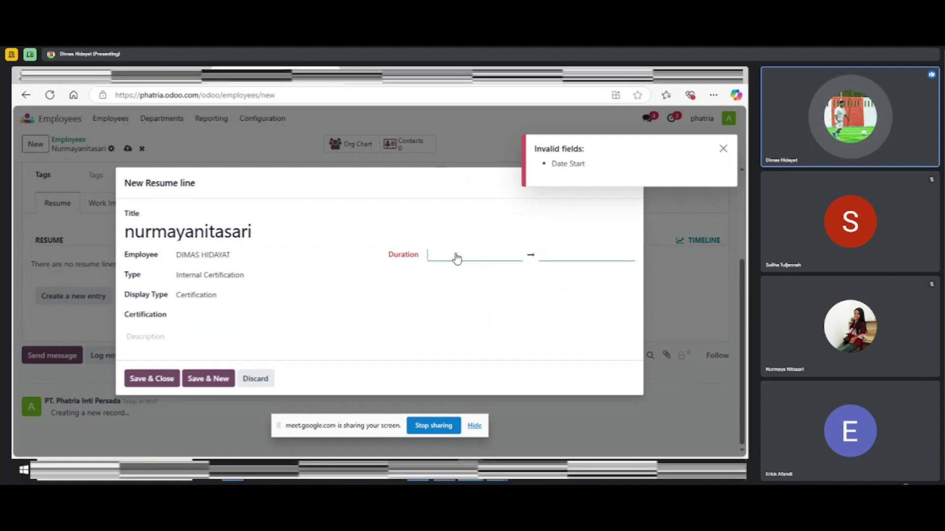
click(457, 257)
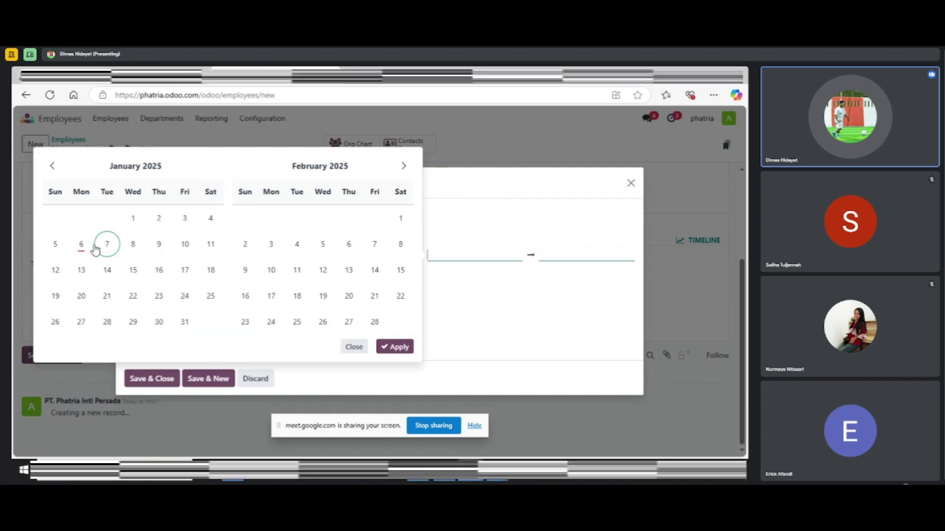
click(79, 247)
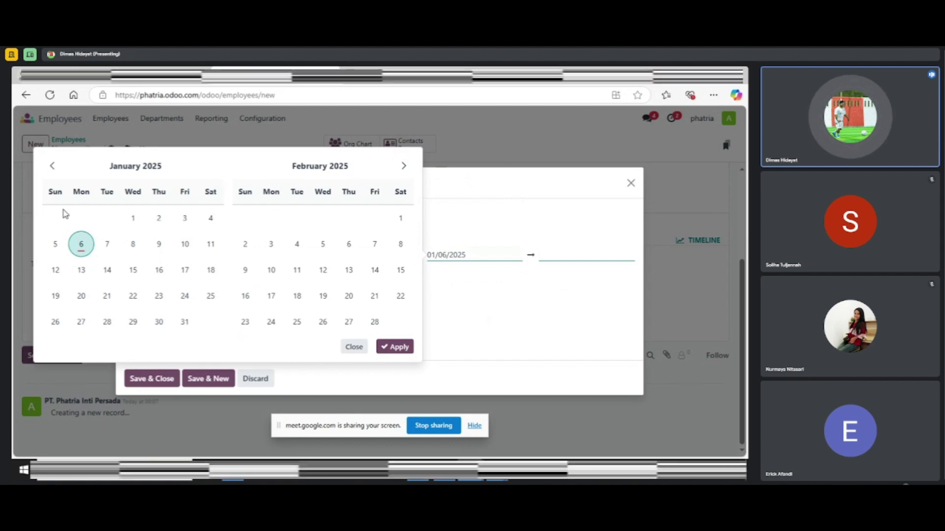
click(401, 167)
click(402, 167)
click(401, 166)
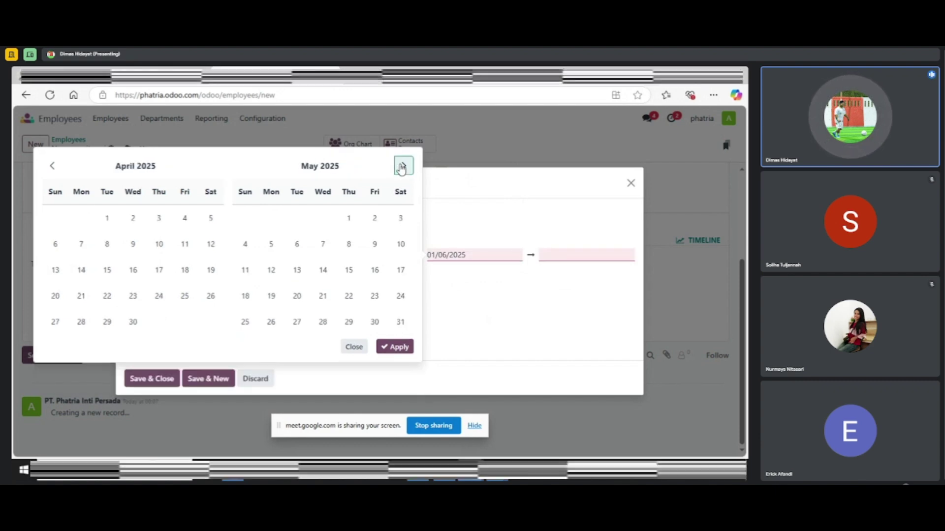
click(401, 167)
click(402, 167)
click(402, 167)
click(402, 167)
click(401, 167)
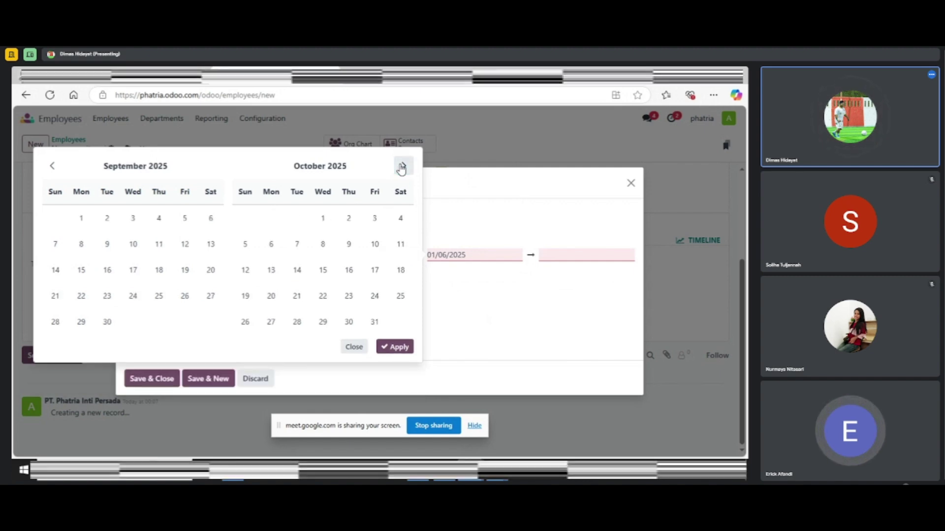
click(402, 167)
click(401, 167)
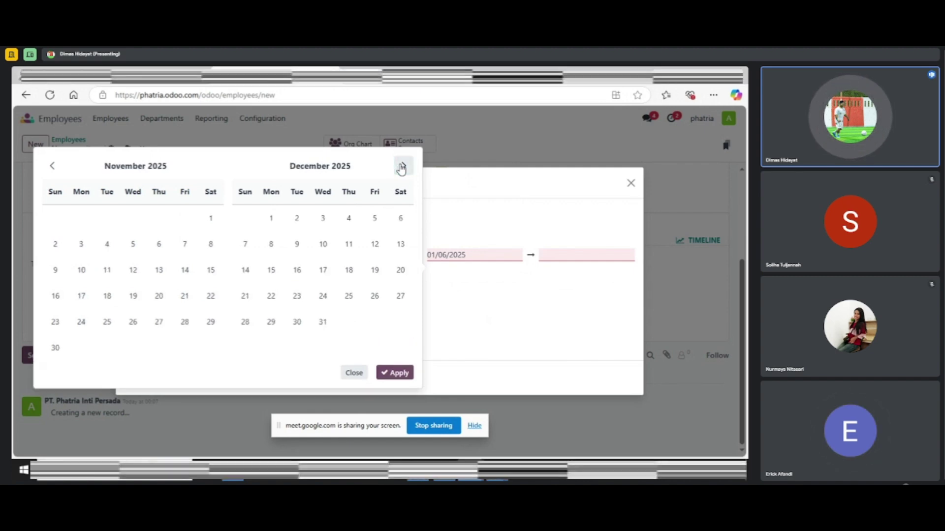
click(321, 323)
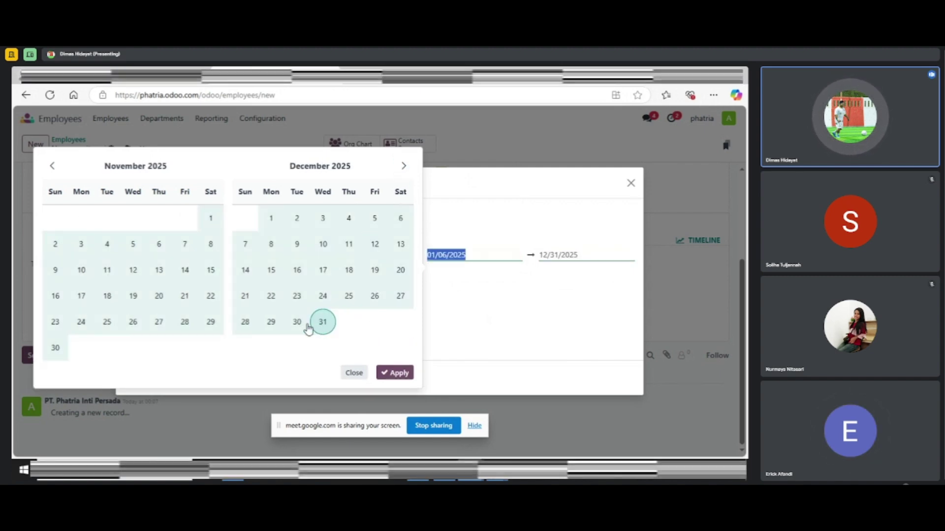
click(392, 376)
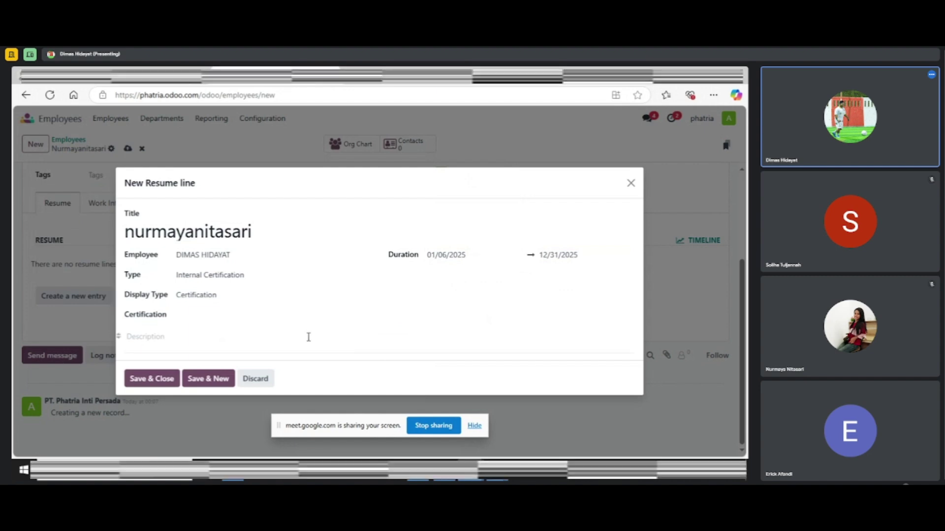
Save the Internal Certification resume line and review the updated resume list
click(153, 384)
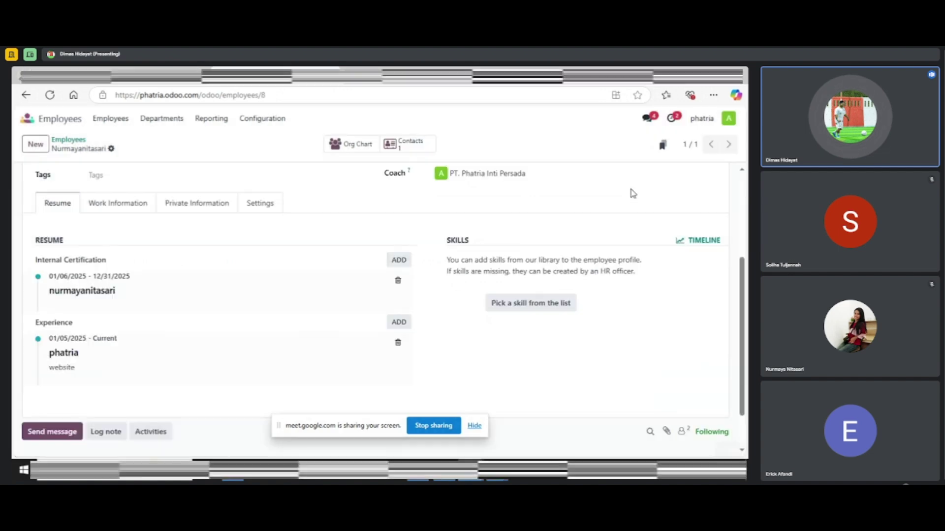
scroll(121, 314, down, 2)
scroll(118, 316, up, 2)
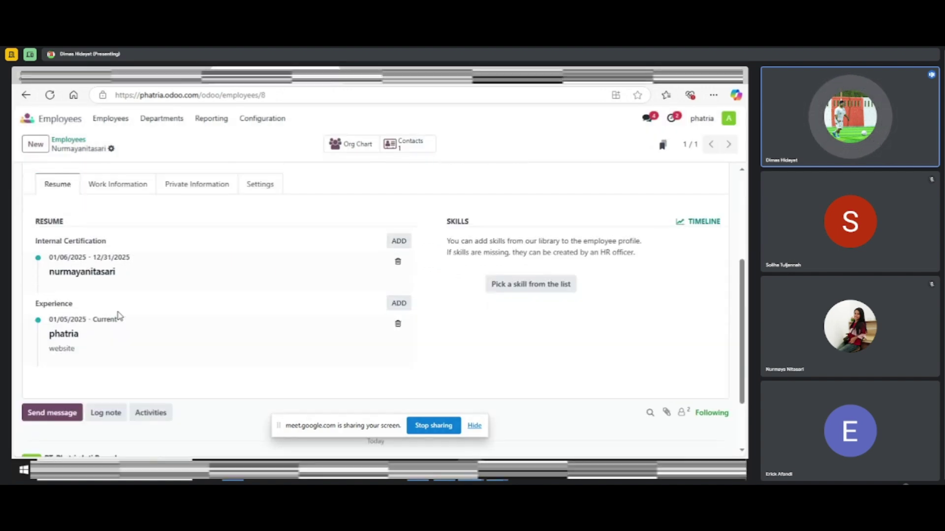
scroll(118, 316, down, 1)
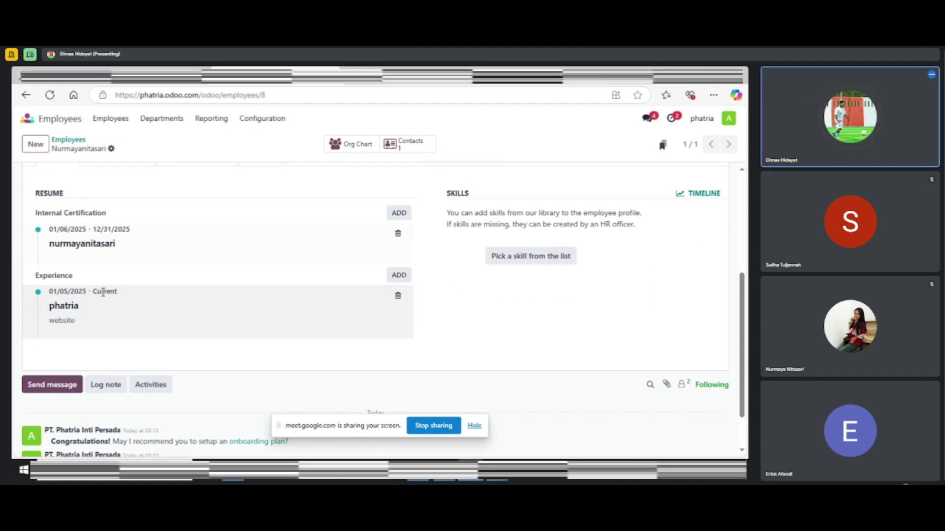
scroll(103, 292, up, 1)
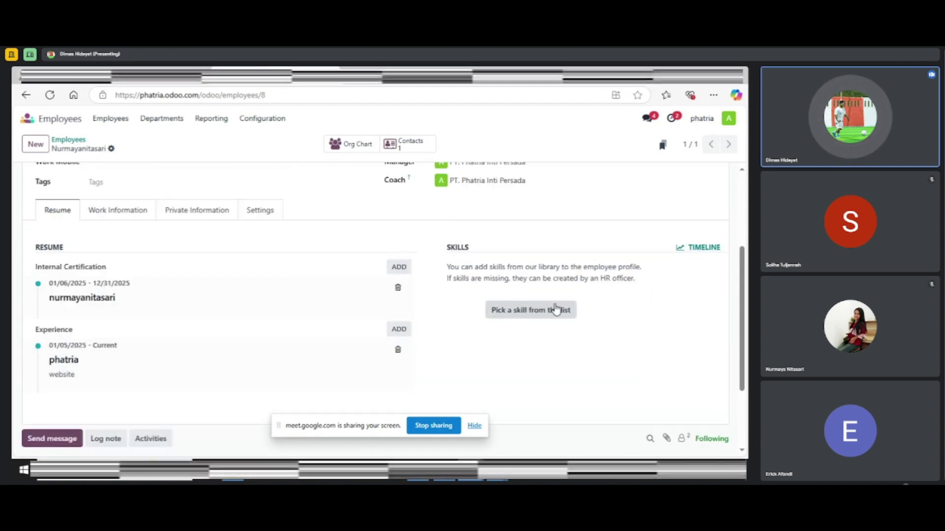
Add the Soft Skills skill Leadership at level Intermediate (50%) and save it
click(535, 311)
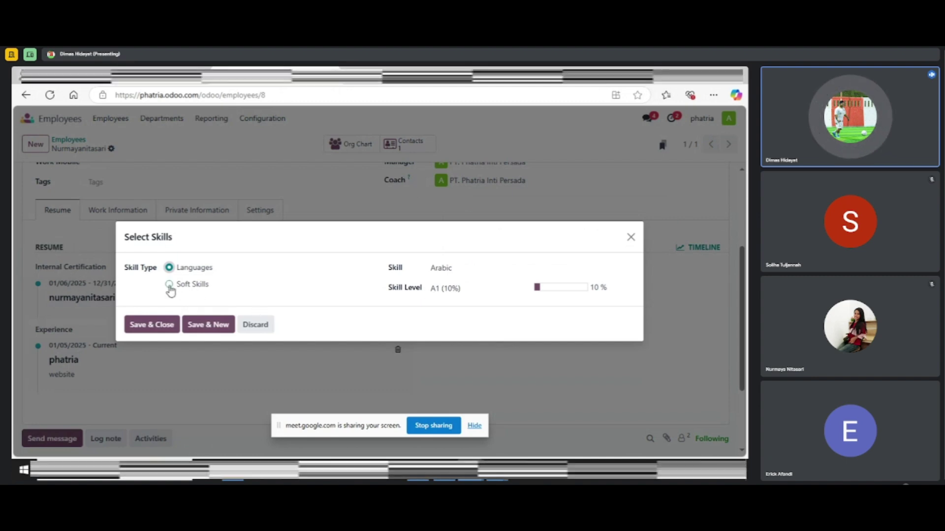
click(169, 285)
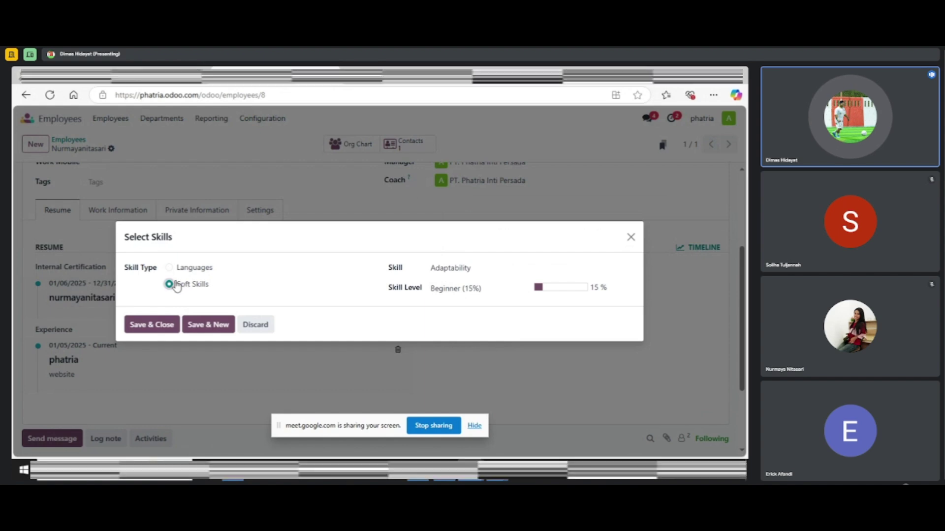
click(170, 268)
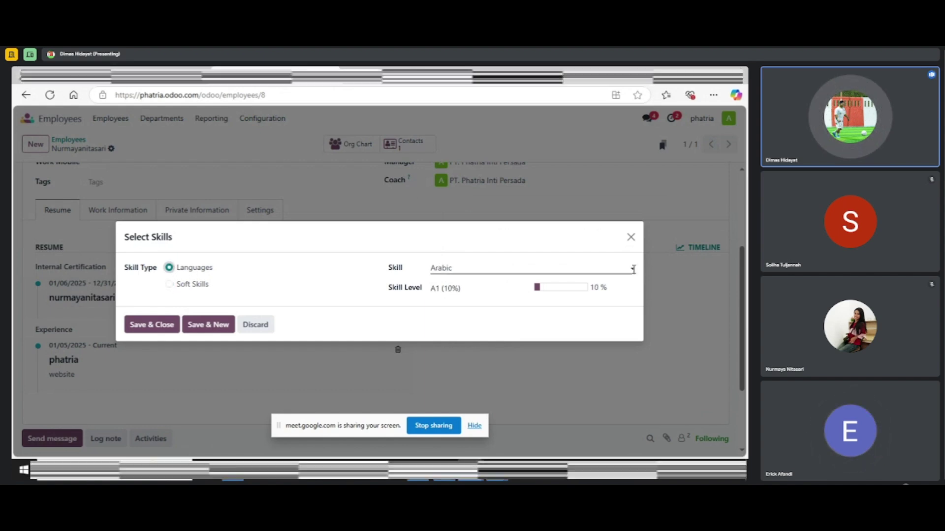
click(633, 270)
click(633, 269)
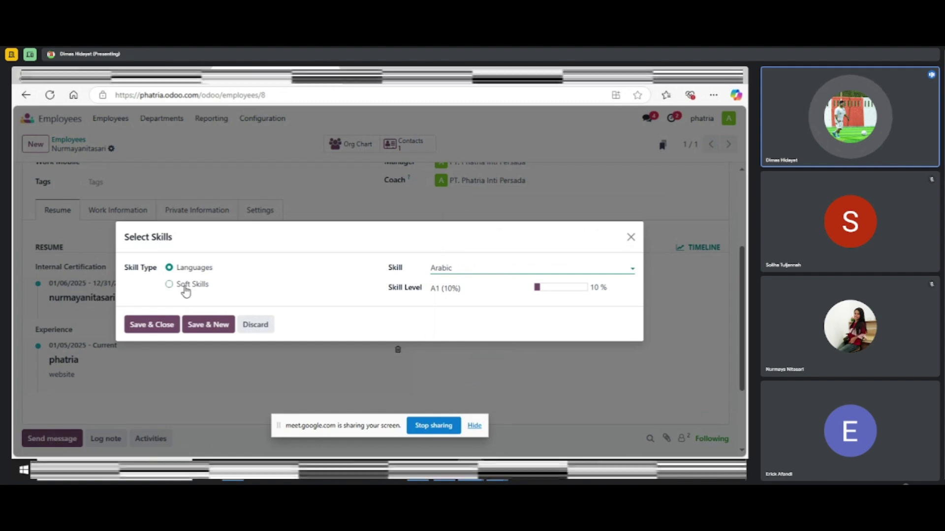
click(169, 284)
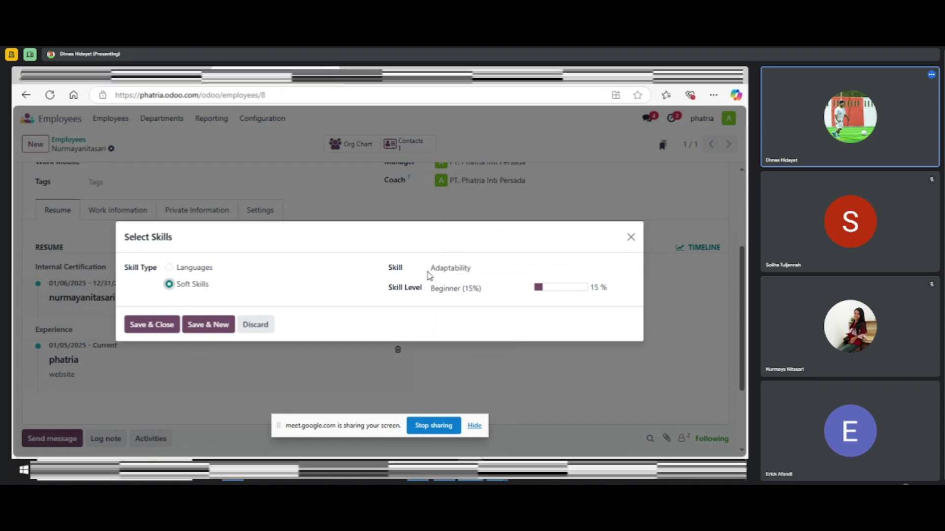
click(478, 268)
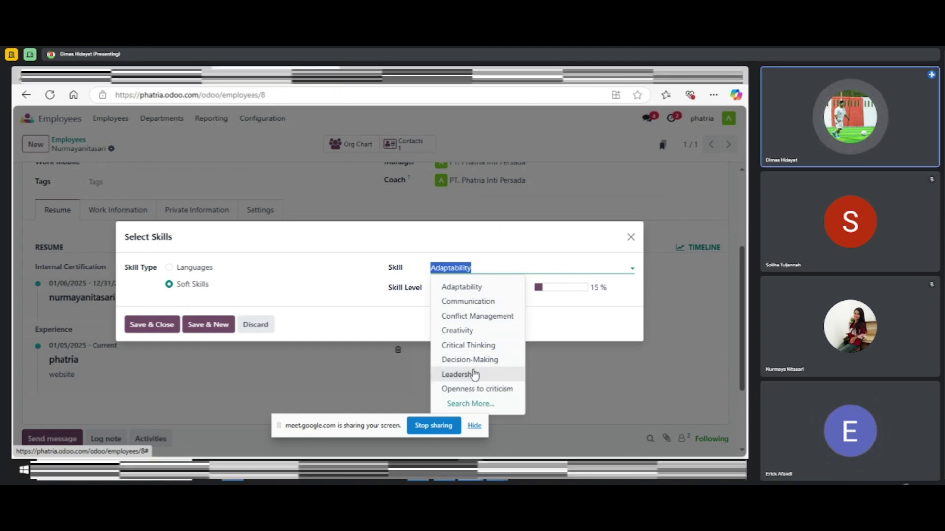
click(470, 375)
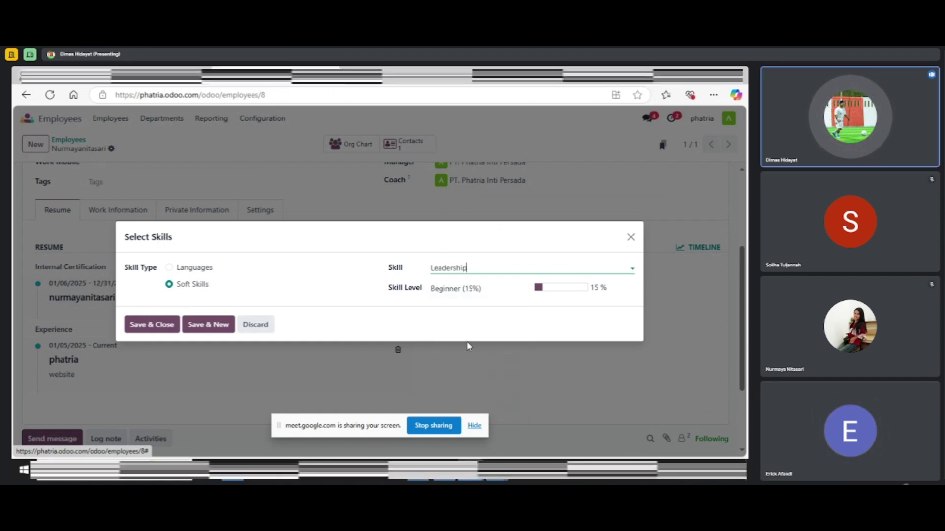
click(489, 287)
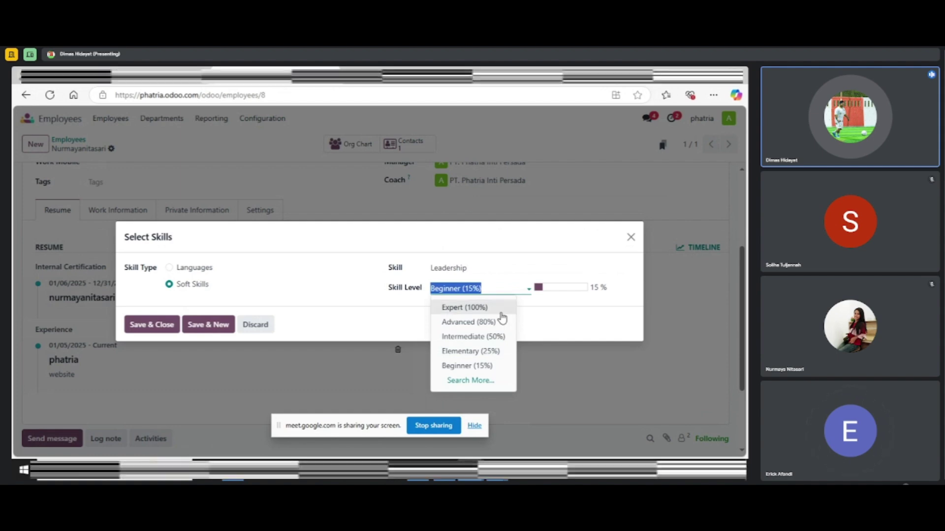
click(476, 340)
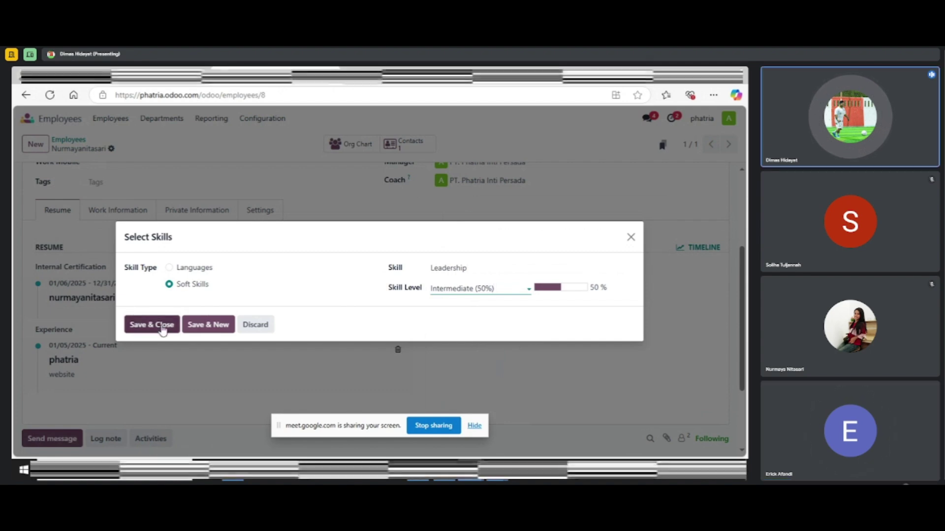
click(153, 325)
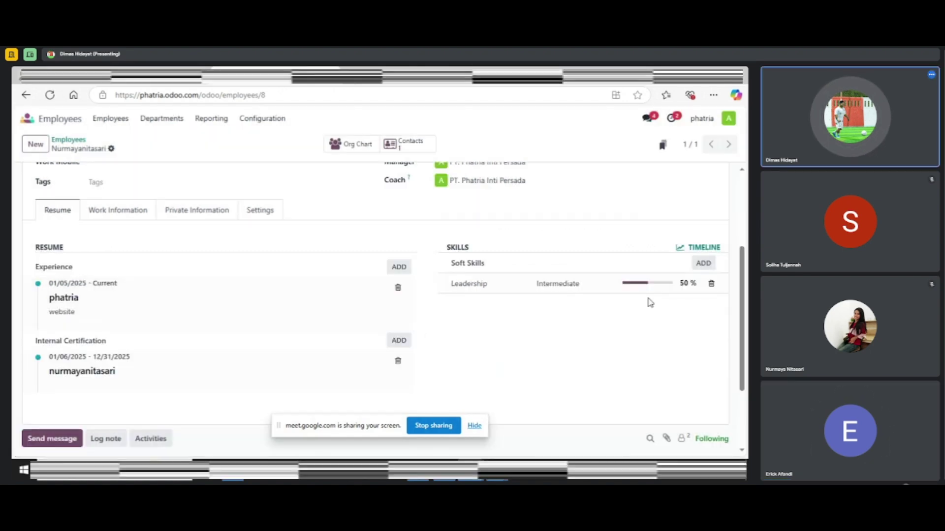
scroll(610, 312, down, 1)
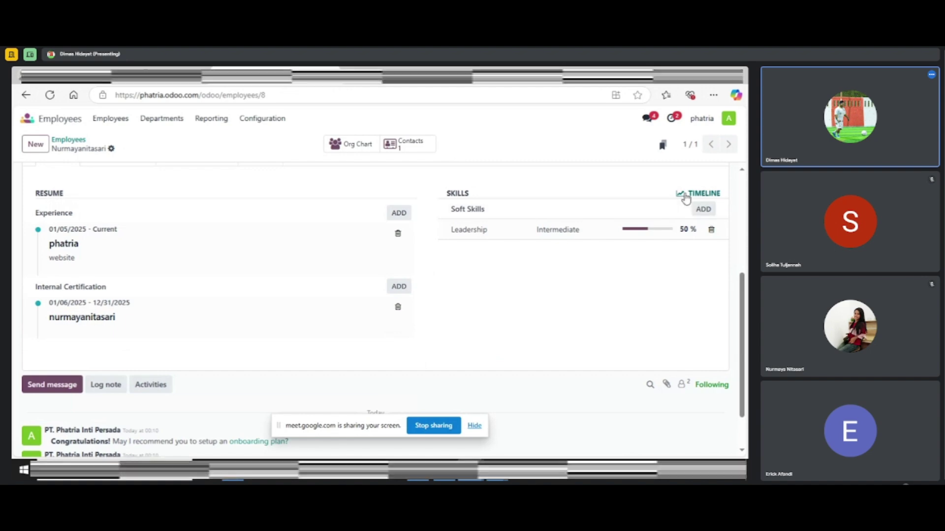
scroll(414, 288, down, 1)
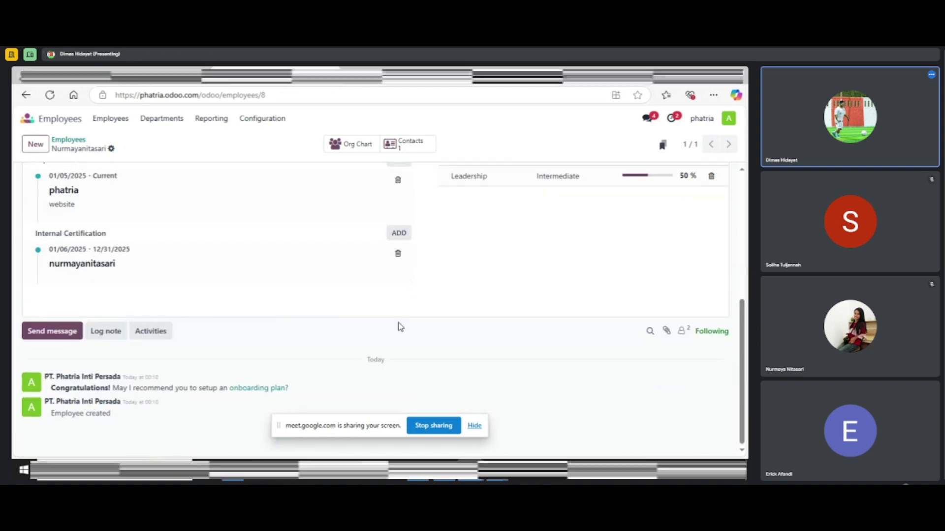
scroll(400, 328, up, 5)
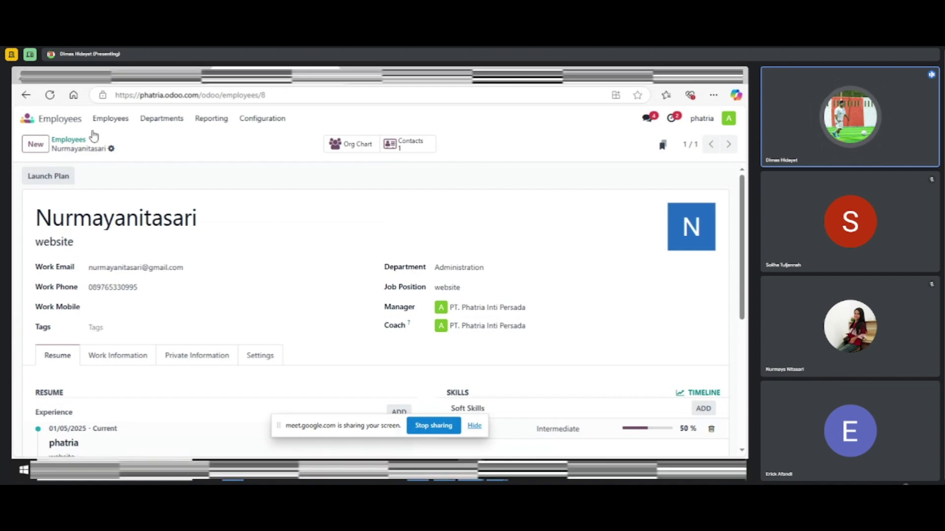
click(121, 127)
click(129, 143)
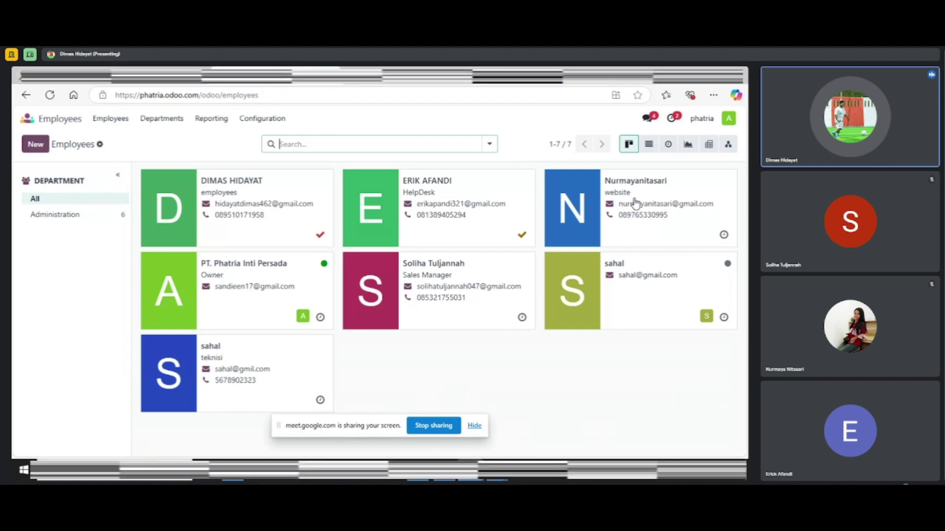
mouse_move(593, 189)
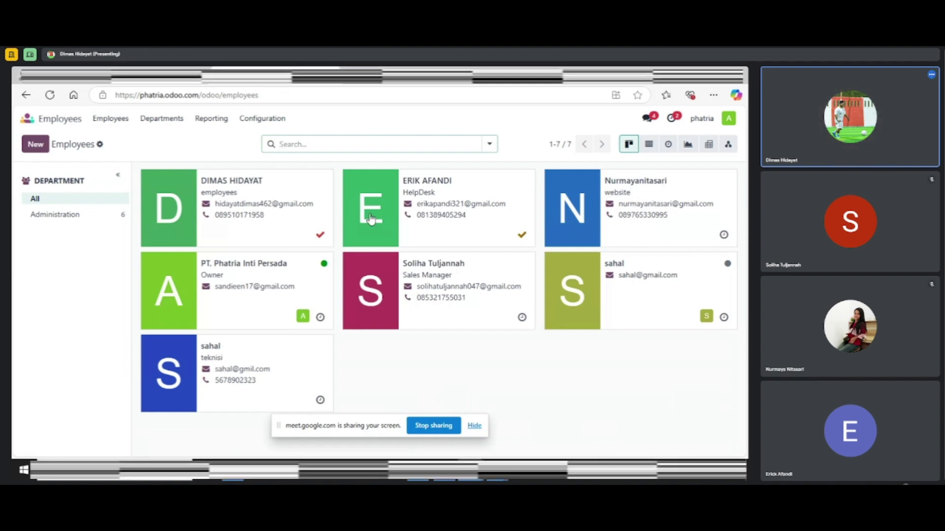
click(668, 146)
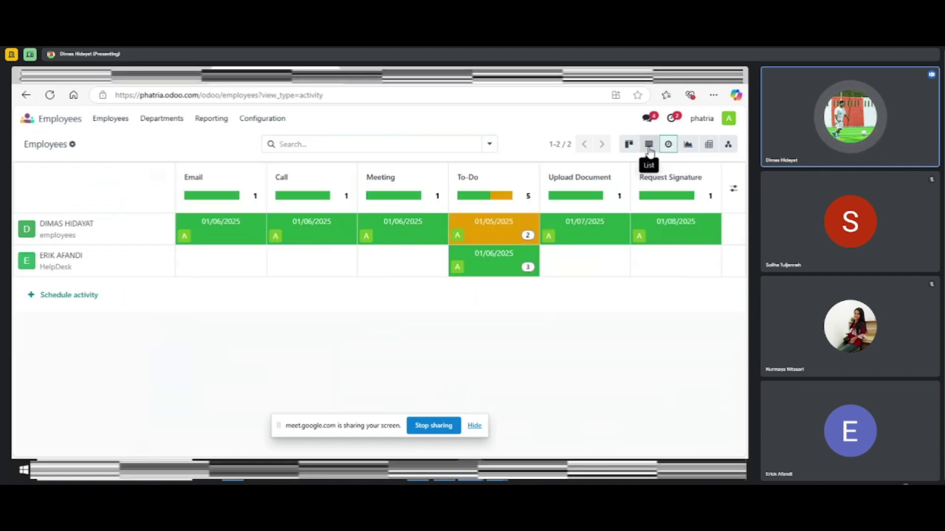
click(649, 146)
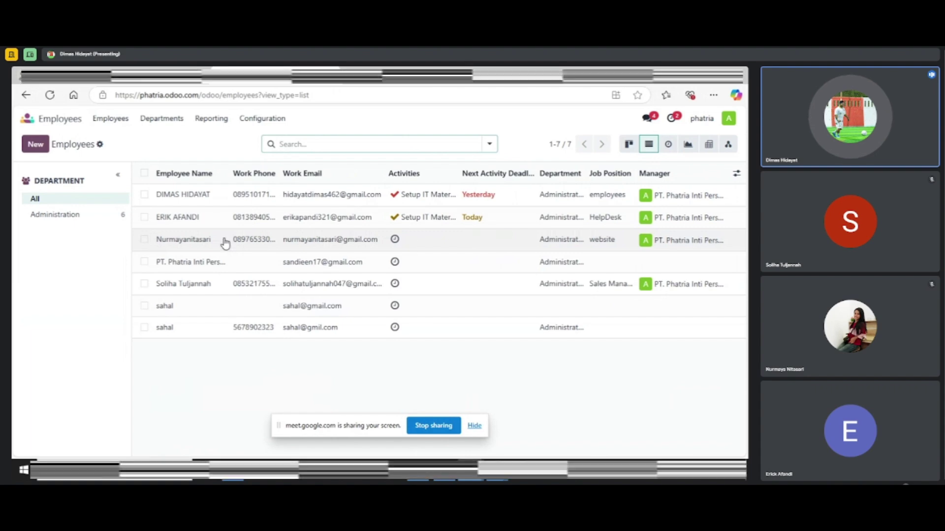
click(144, 239)
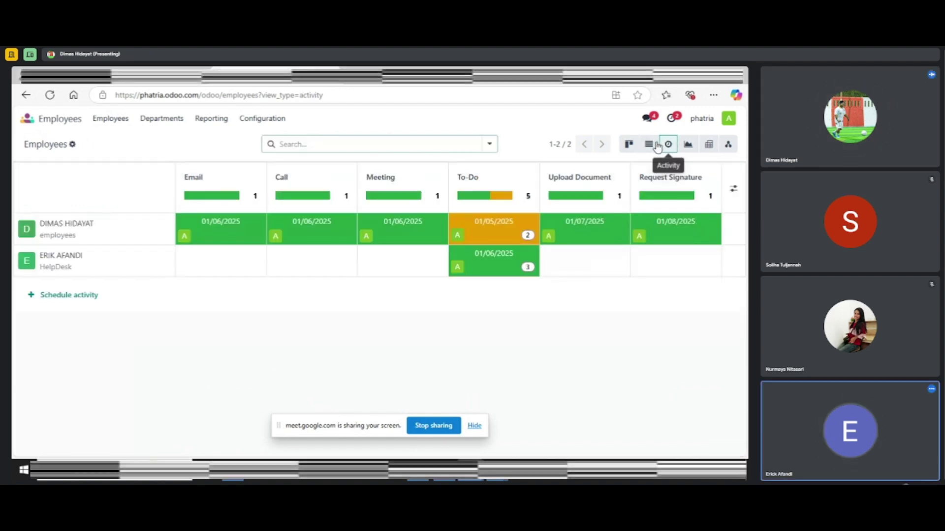
click(667, 144)
click(648, 144)
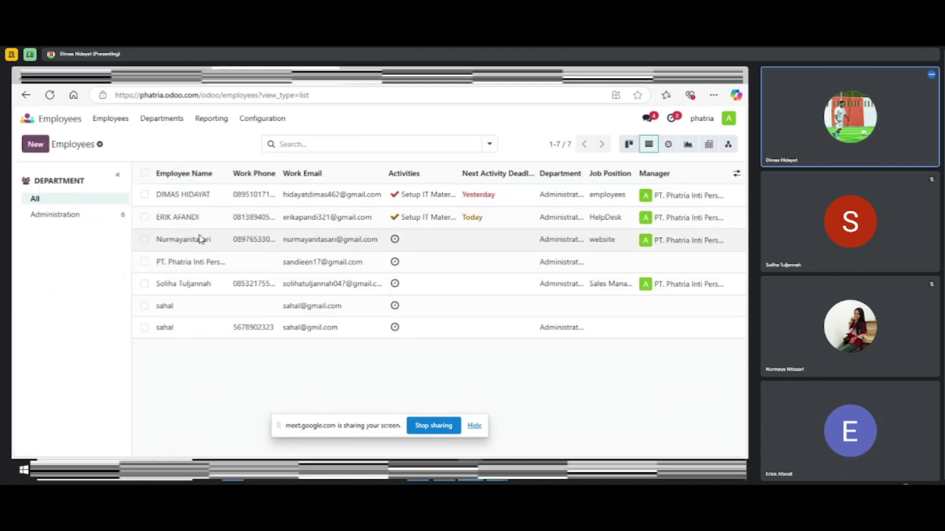
Open the new employee's record and scroll through its details
click(196, 240)
scroll(345, 266, down, 3)
scroll(344, 265, down, 1)
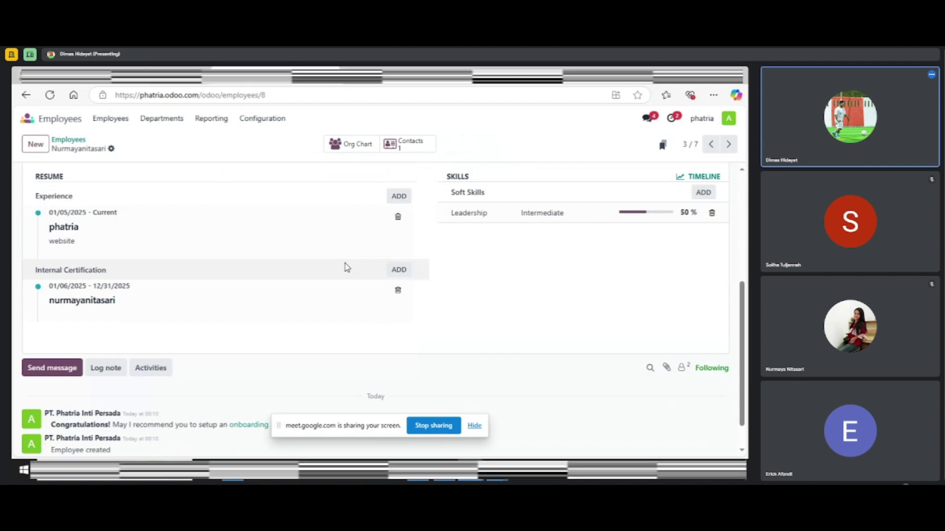
scroll(346, 267, down, 1)
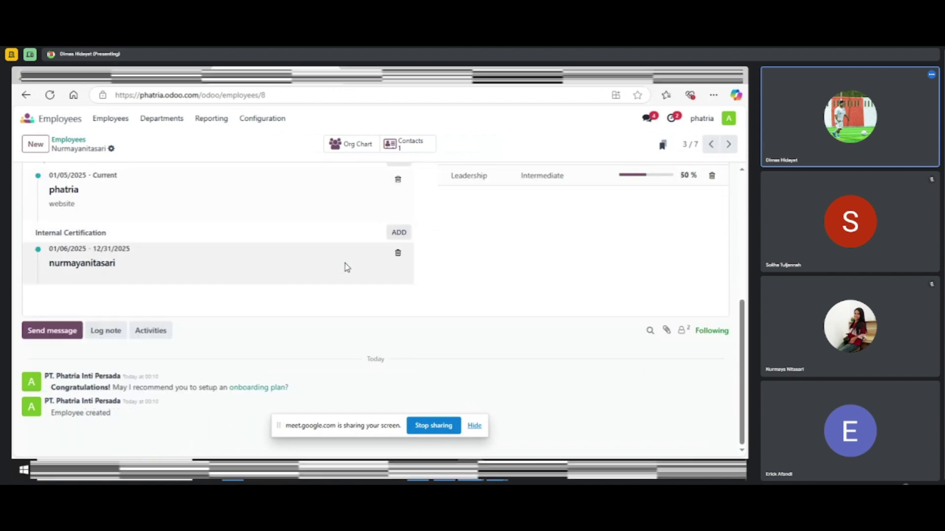
scroll(345, 266, up, 3)
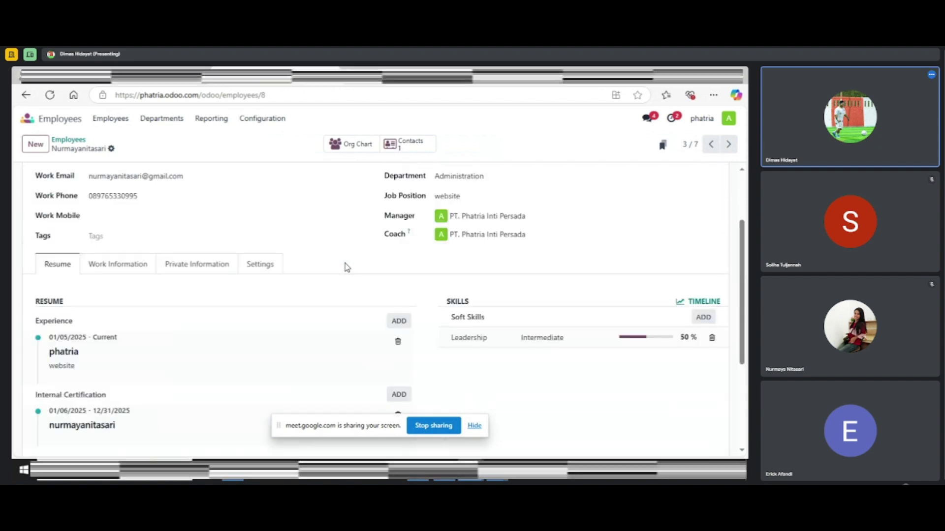
scroll(249, 239, up, 2)
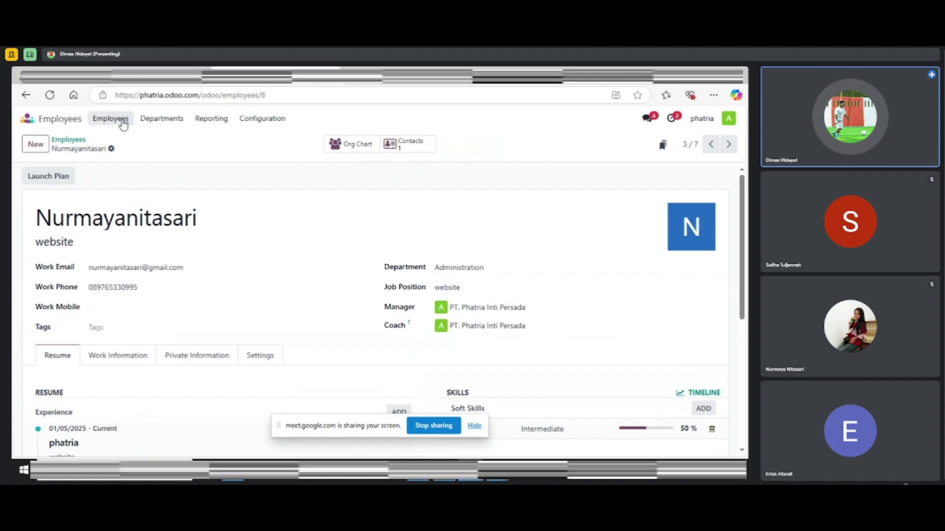
Switch Employees > Employees to the Activity view and start scheduling an activity
click(159, 120)
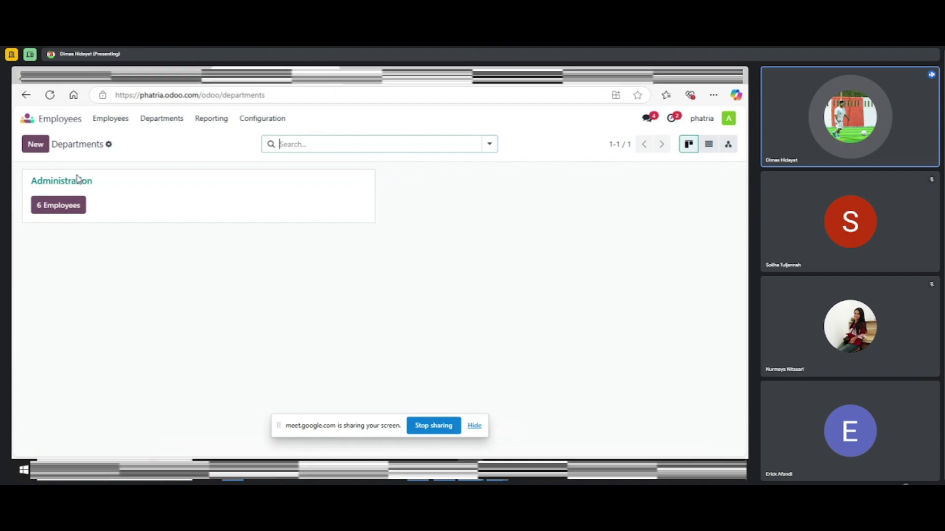
click(111, 120)
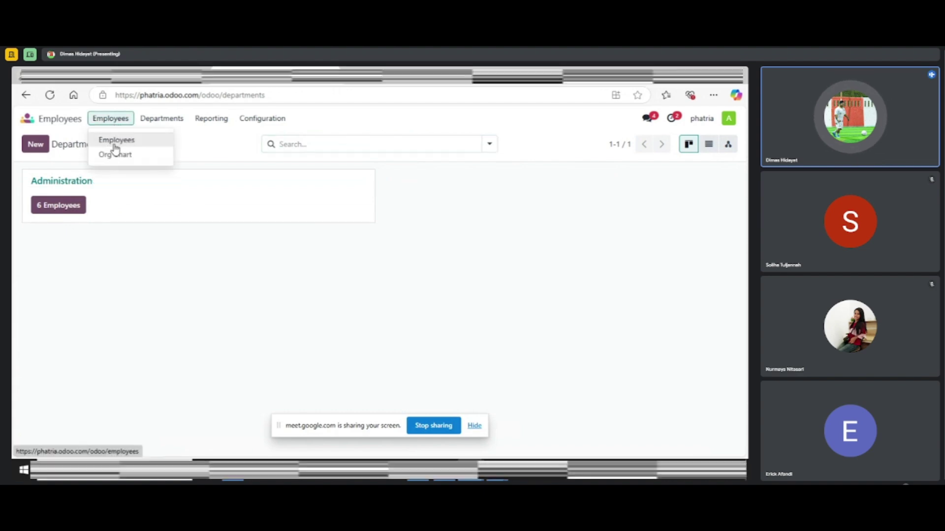
click(115, 143)
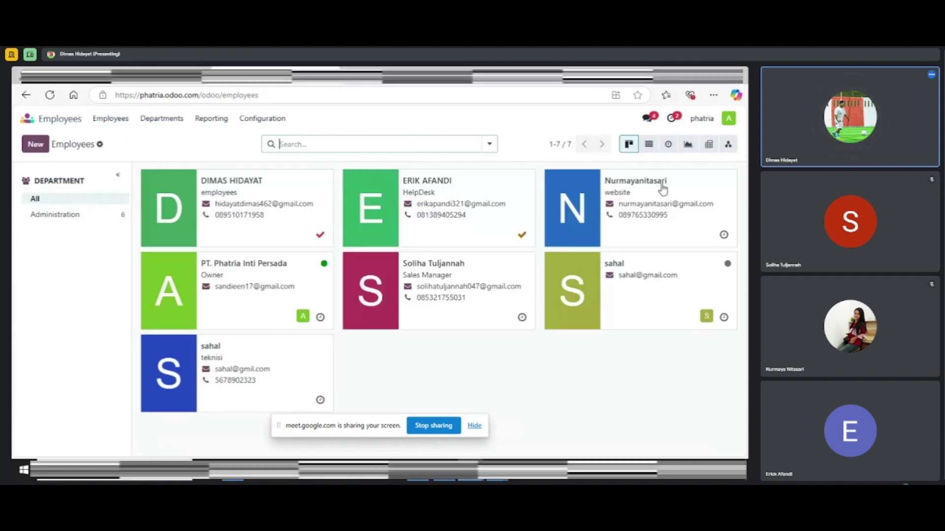
click(667, 146)
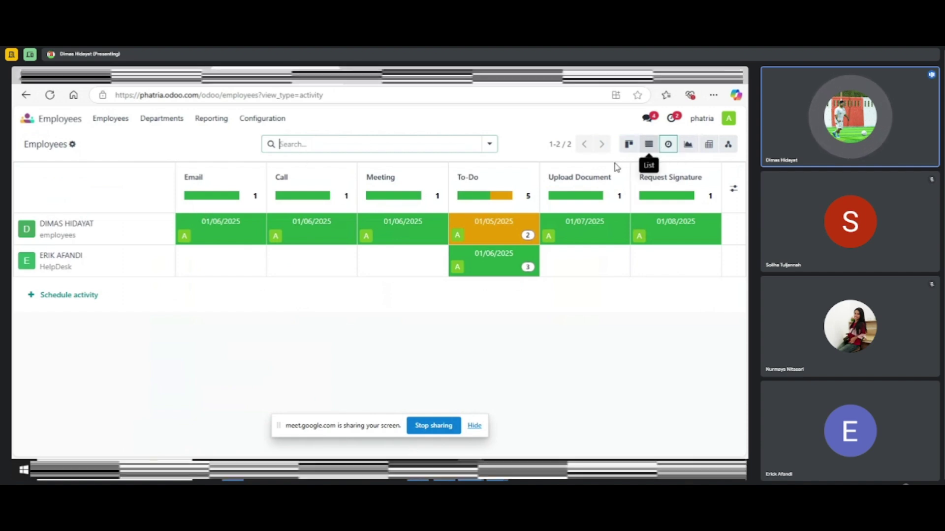
click(58, 297)
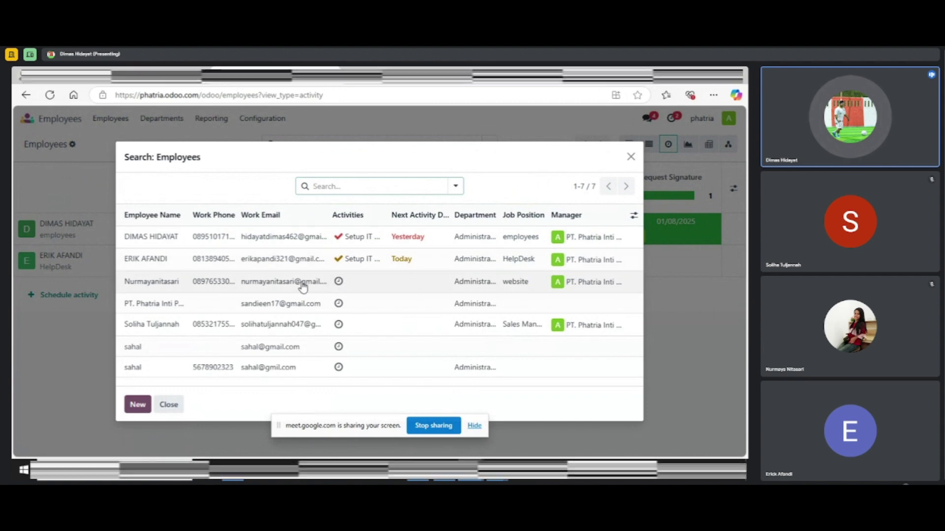
Schedule the Onboarding plan for the new employee with plan date January 6, 2025
click(339, 283)
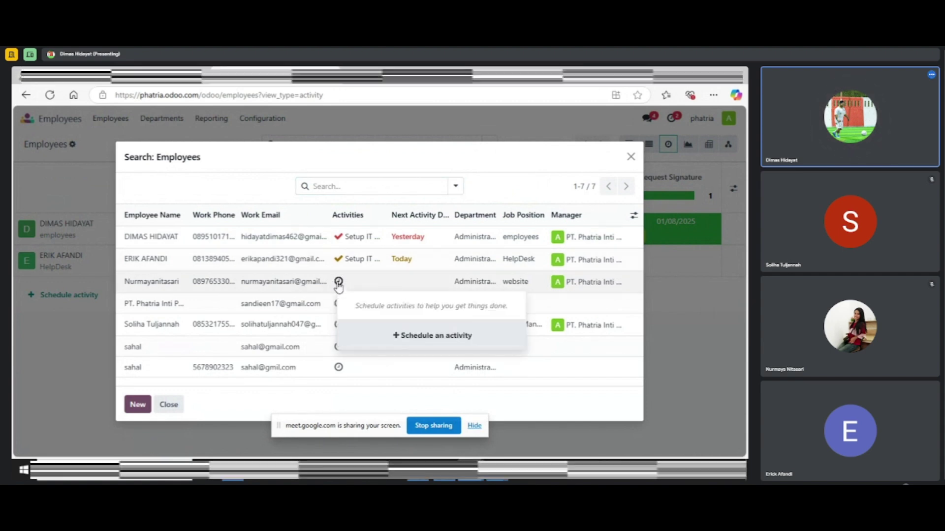
click(416, 341)
click(211, 245)
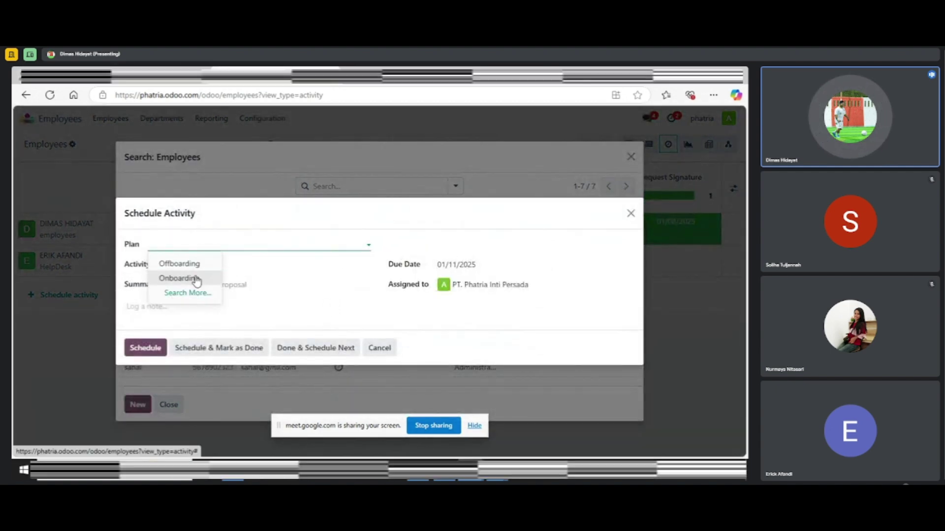
click(197, 280)
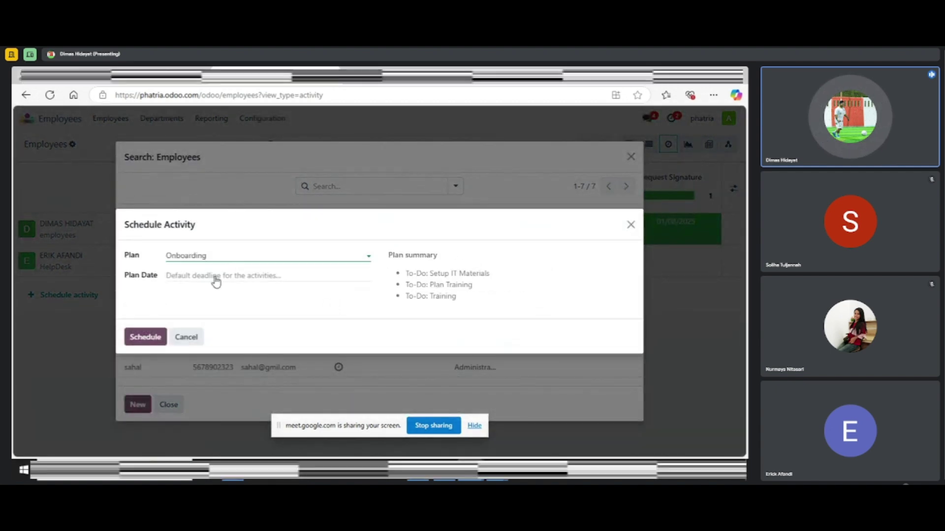
click(216, 280)
click(216, 280)
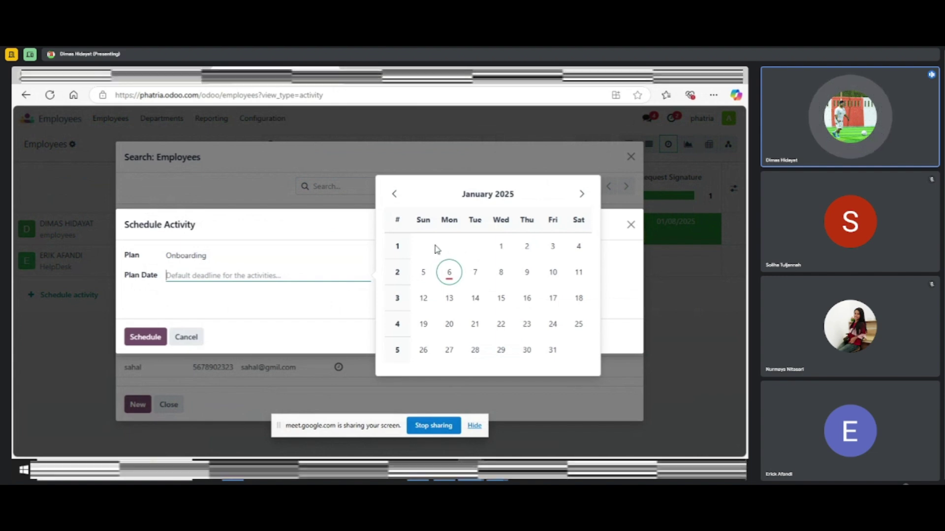
click(450, 279)
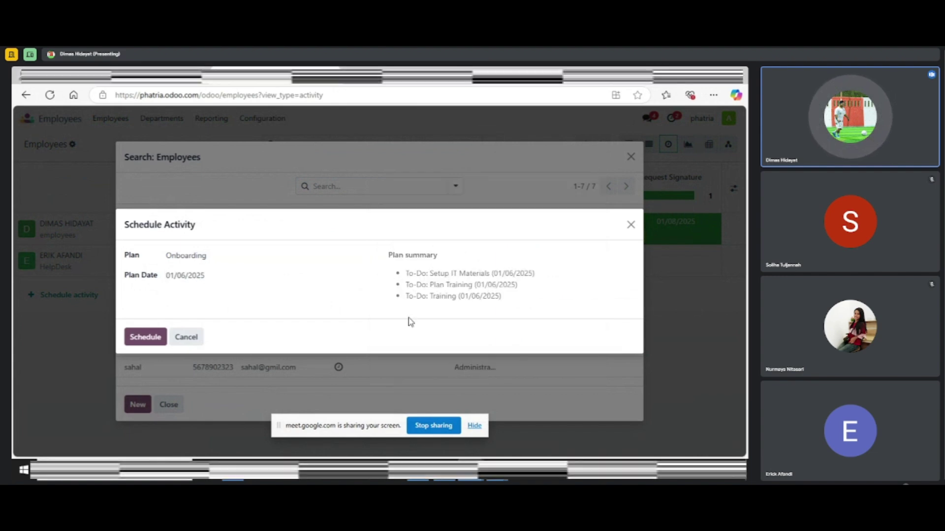
click(144, 339)
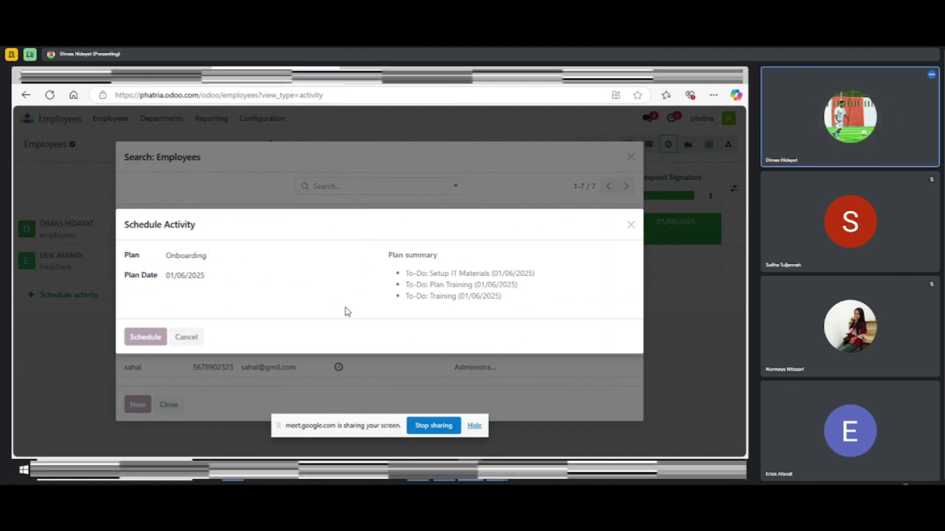
scroll(259, 285, down, 10)
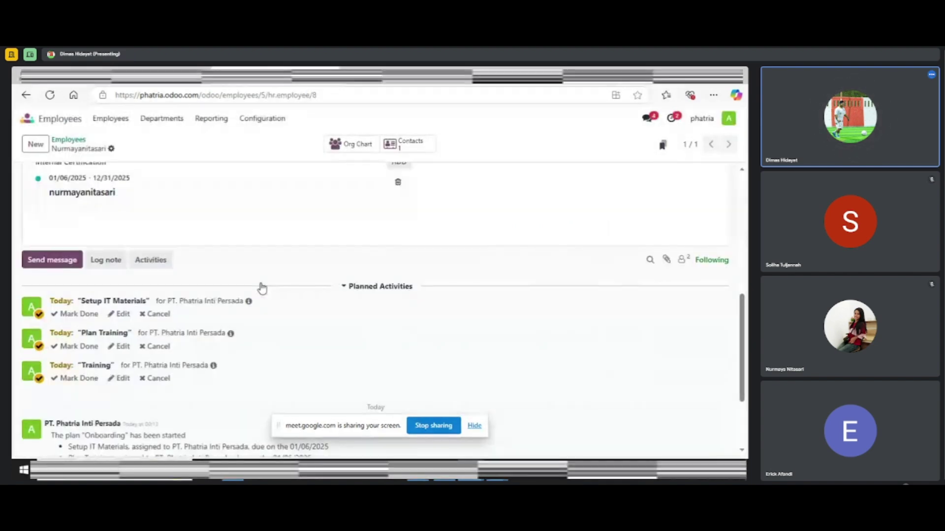
Review the record's chatter, then return to the Employees > Employees kanban directory
scroll(256, 288, down, 2)
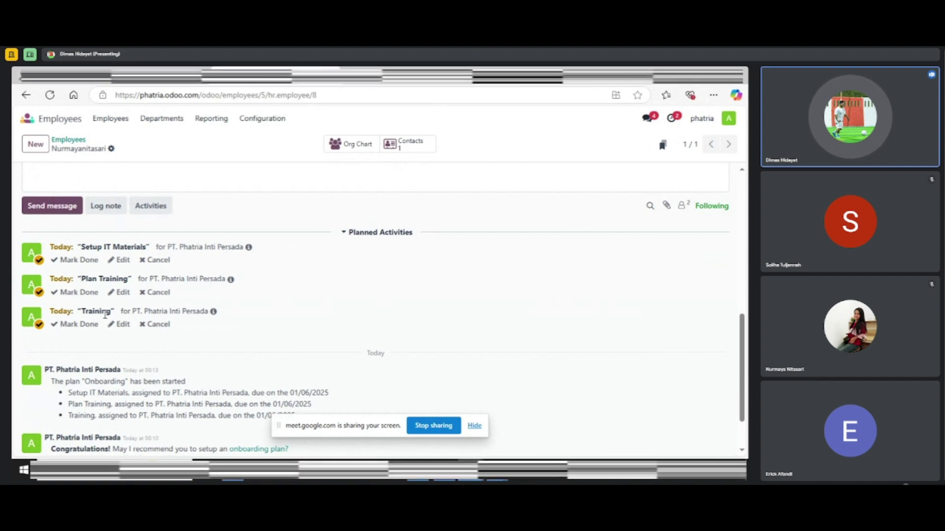
scroll(105, 317, down, 2)
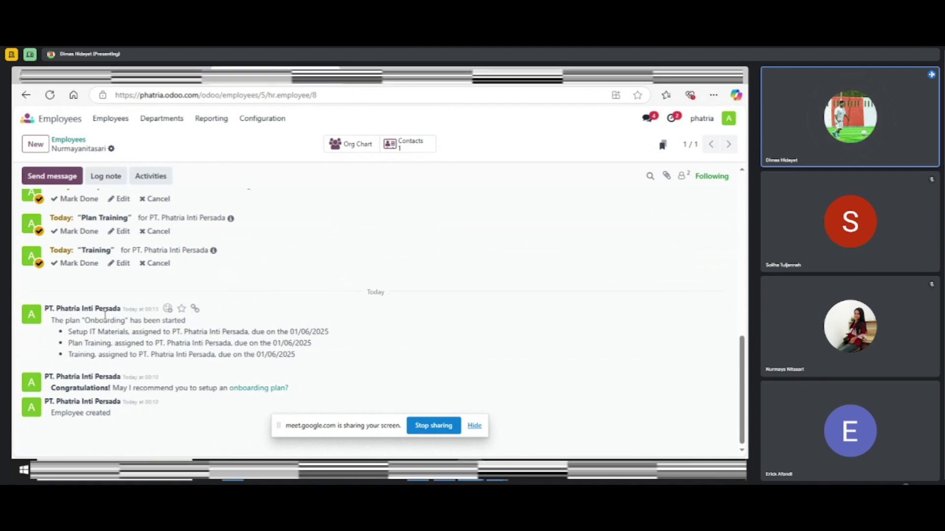
scroll(105, 315, up, 5)
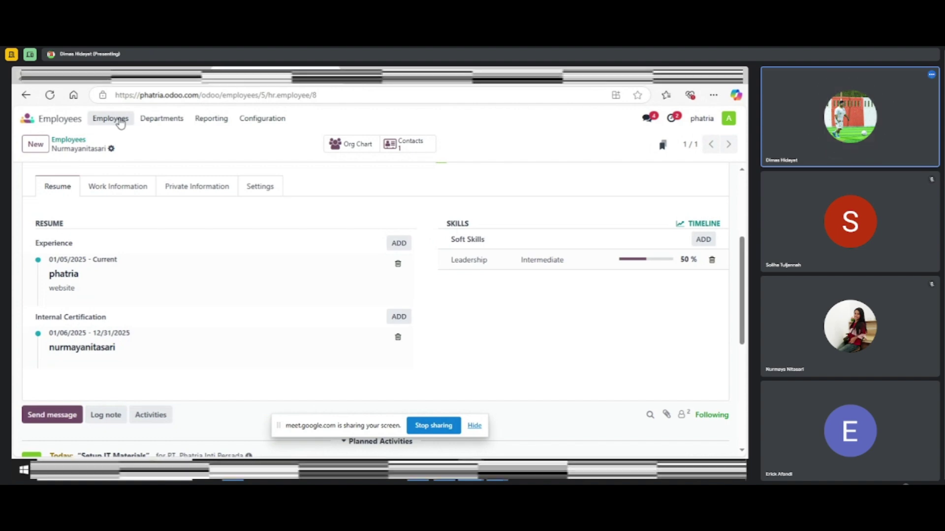
click(121, 123)
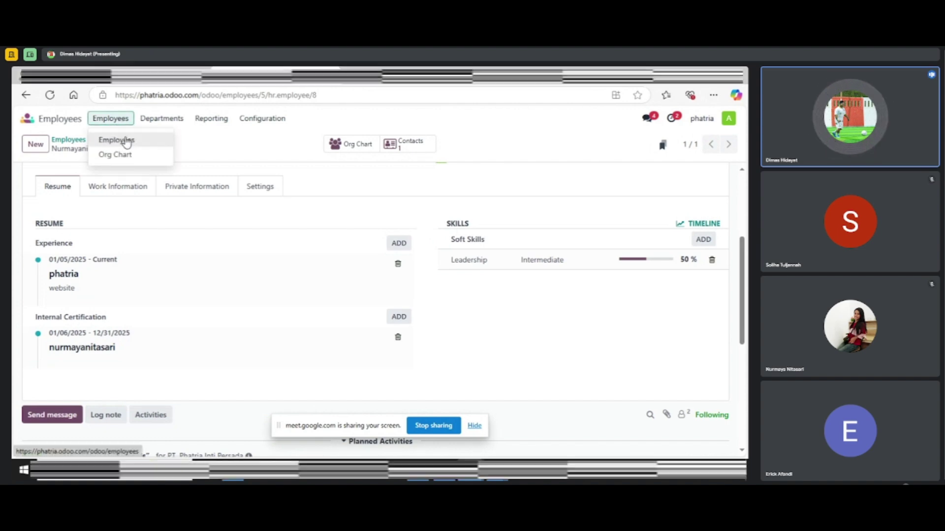
click(116, 140)
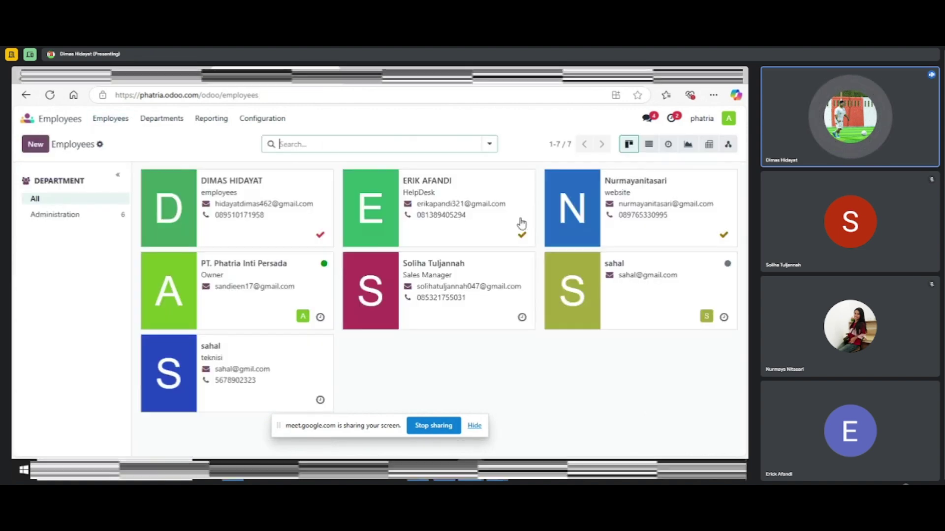
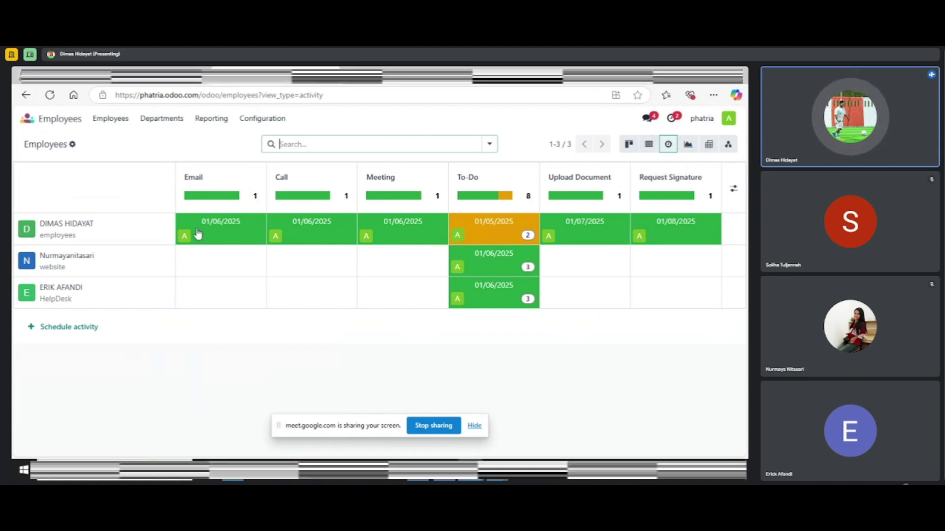
Schedule an Email activity due 01/06/2025 for the website employee, summary 'kita masuk ke pt.pip'
click(218, 267)
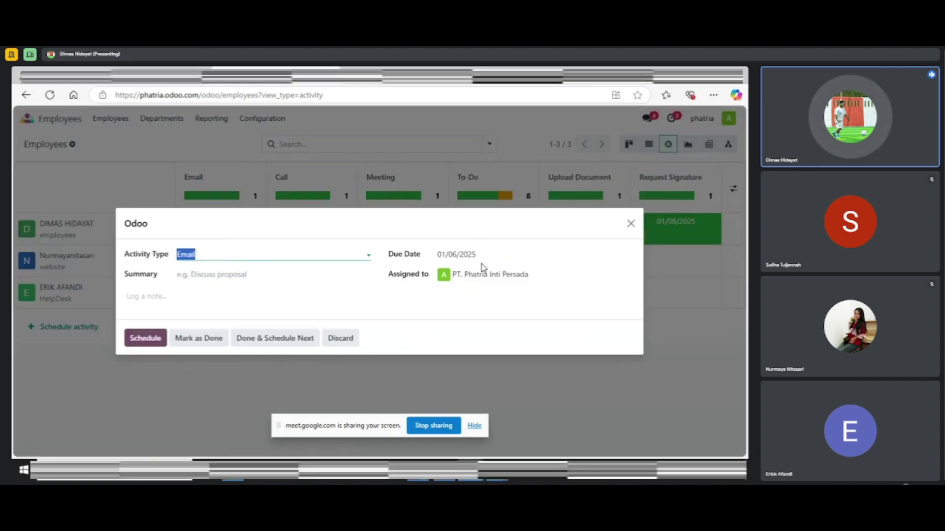
click(203, 274)
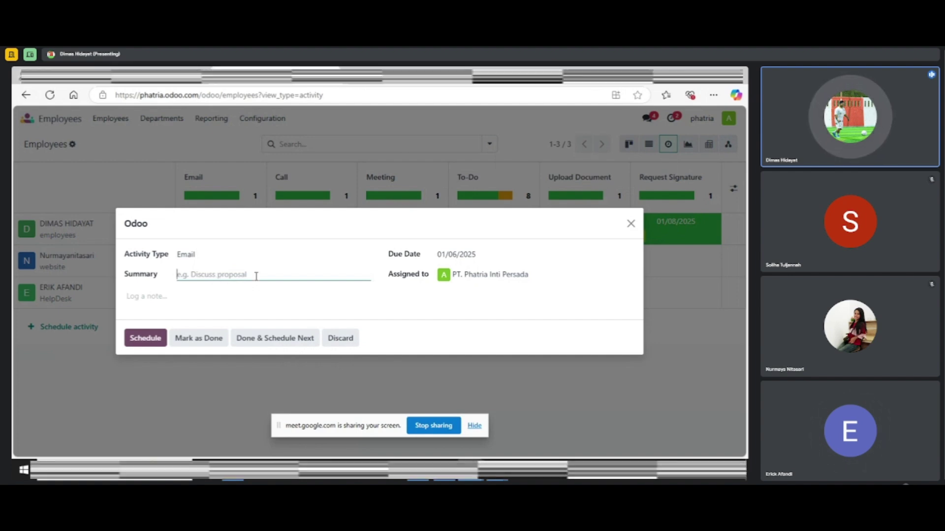
text(kita masuk ke pt.pip)
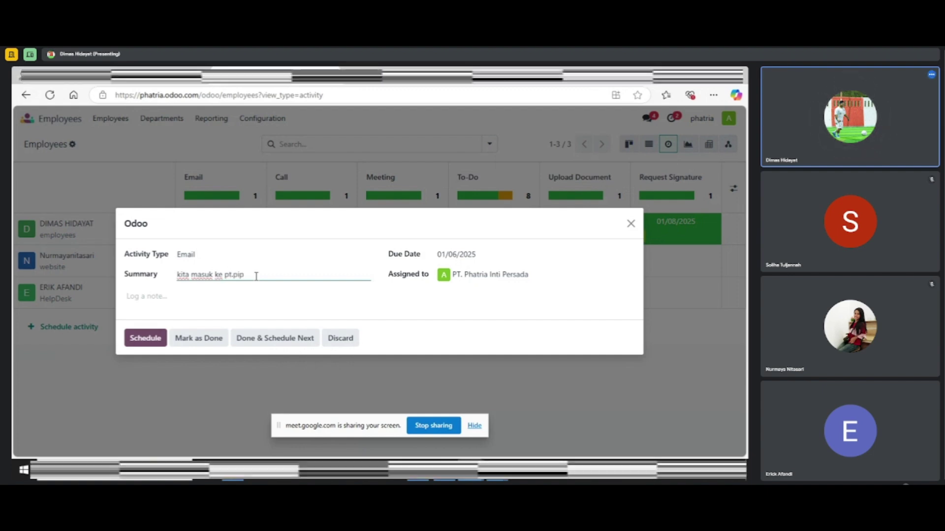
click(154, 339)
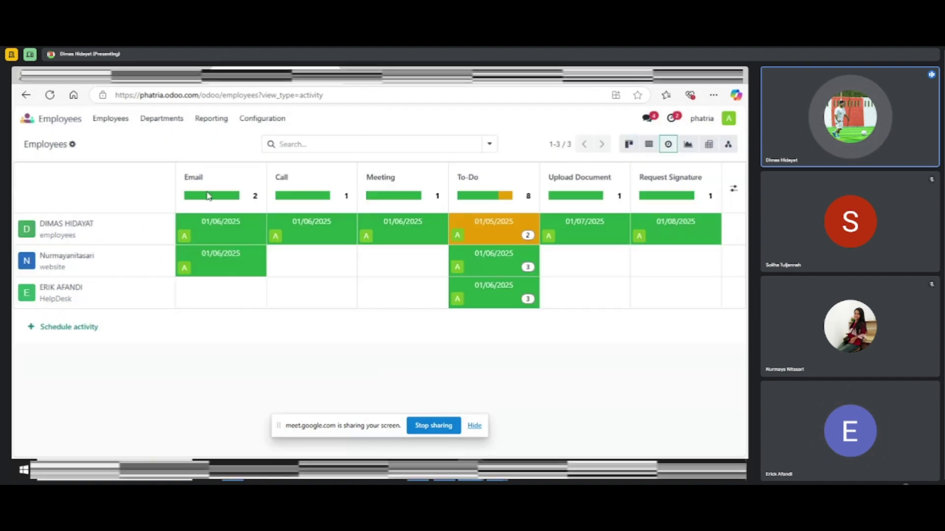
Schedule a Call activity due 01/07/2025 for the website employee, summary 'kita masuk ke pt. pip'
click(314, 265)
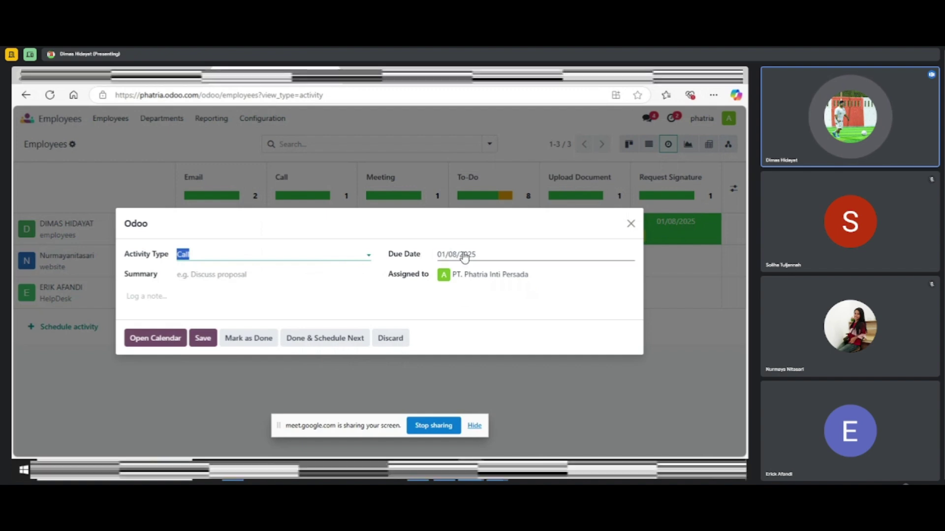
click(490, 257)
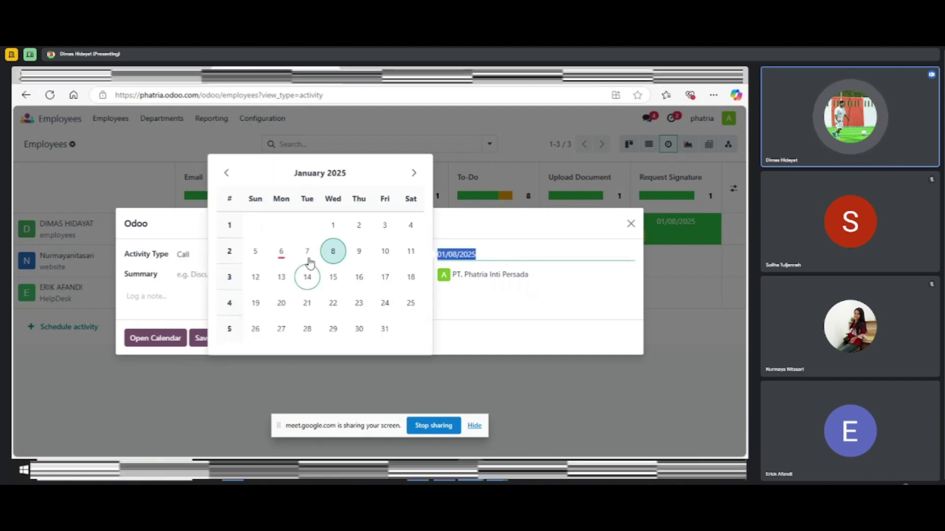
click(307, 252)
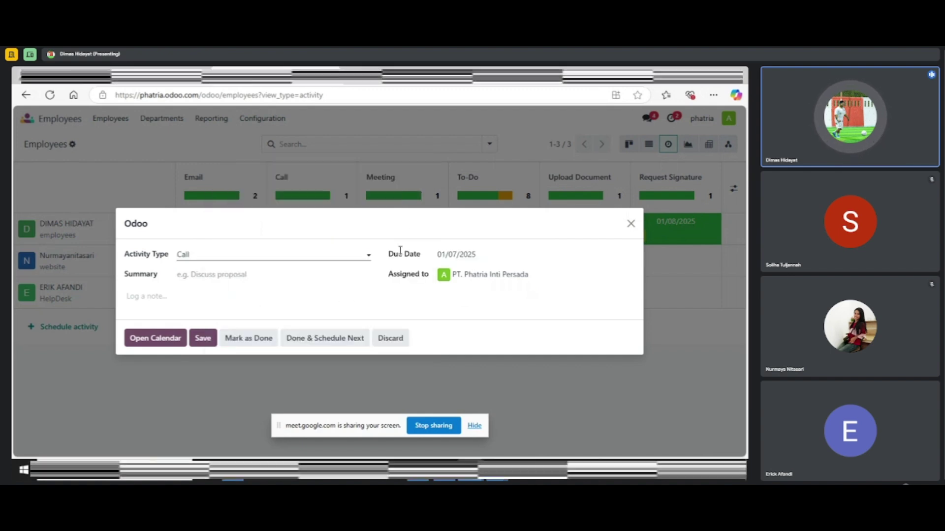
click(233, 275)
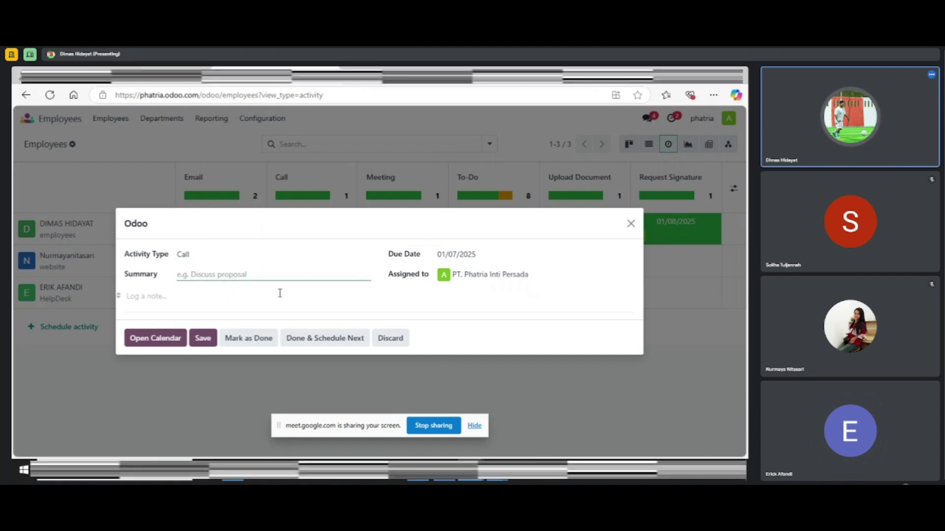
text(kita masuk ke pt. pip)
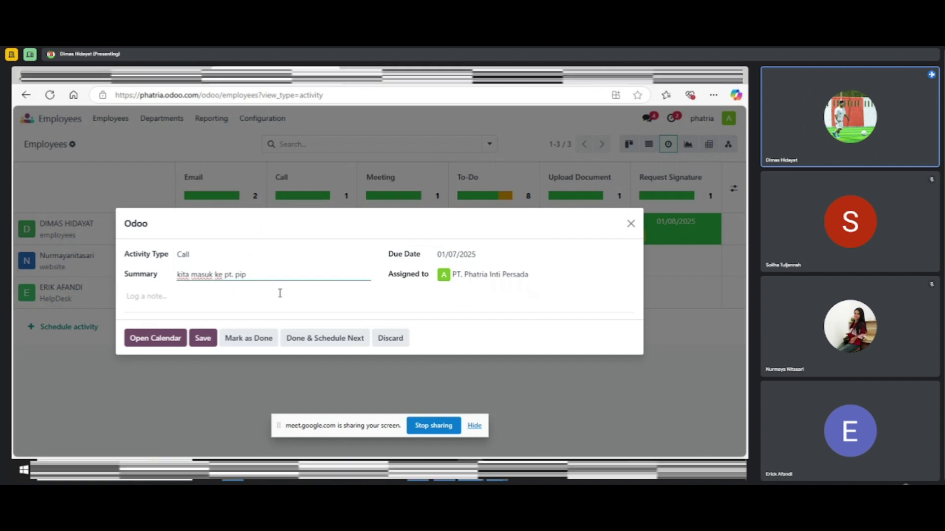
click(204, 338)
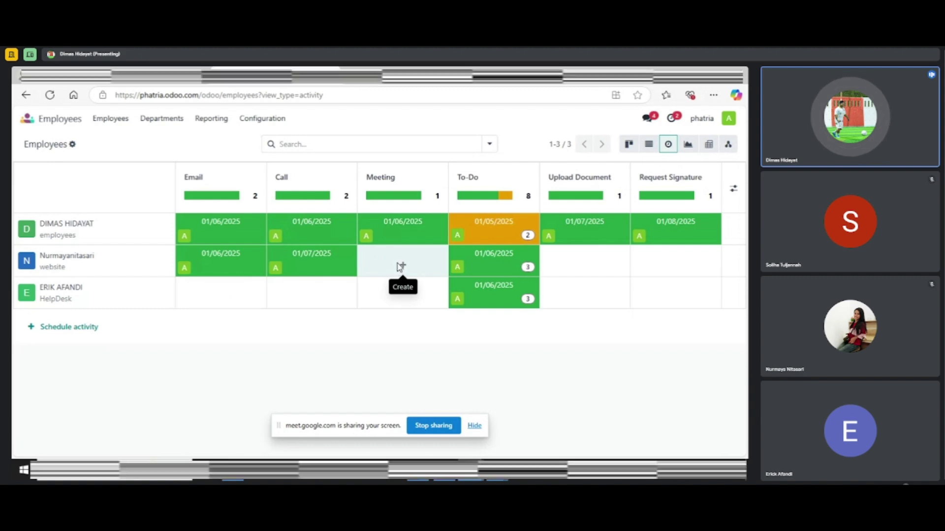
Book a meeting titled with the employee's name on Wednesday 8 January 2025, then return to Employees
click(400, 267)
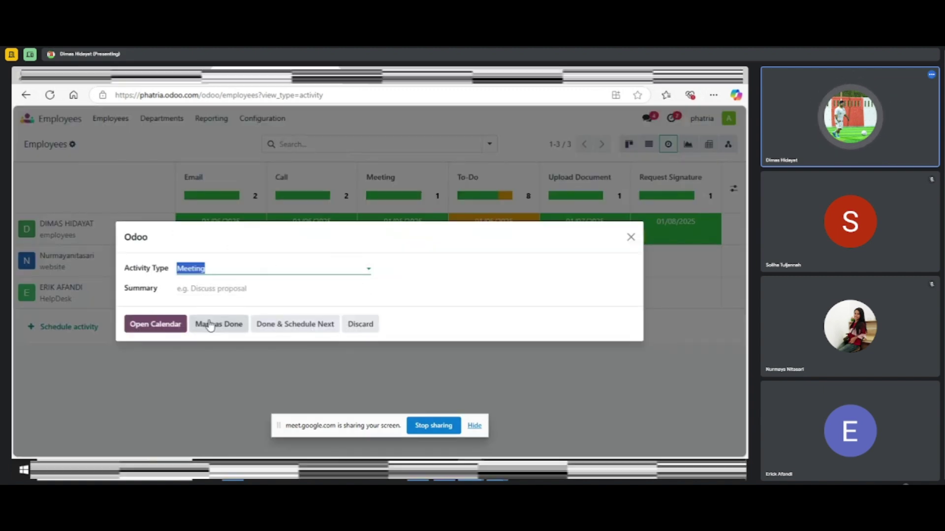
click(174, 331)
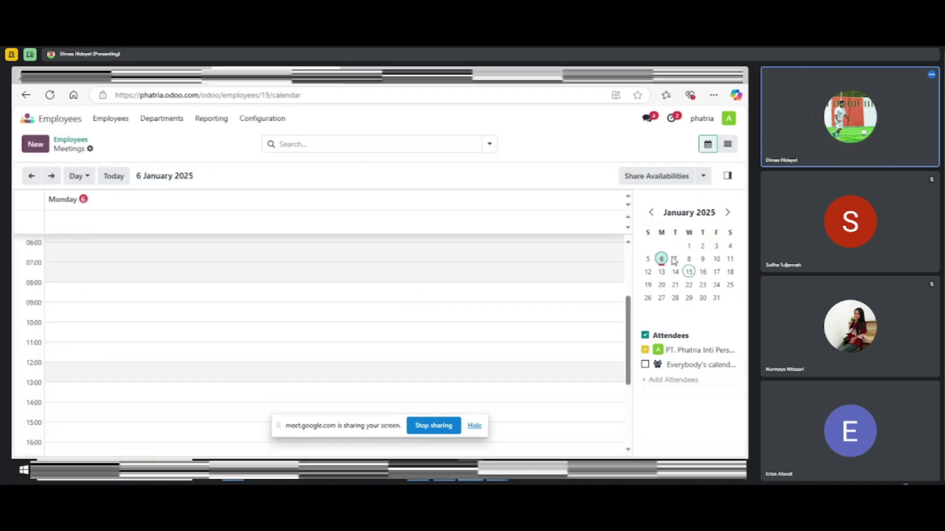
click(689, 260)
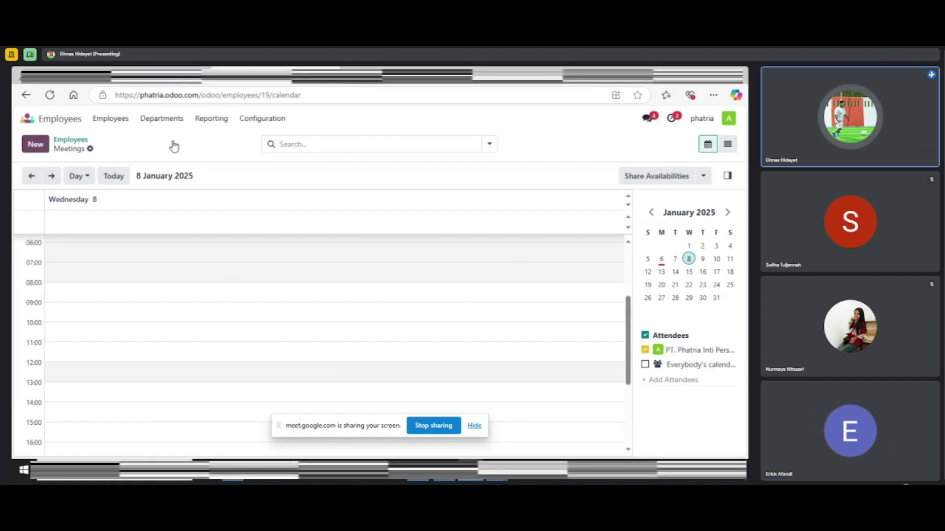
key(alt+m)
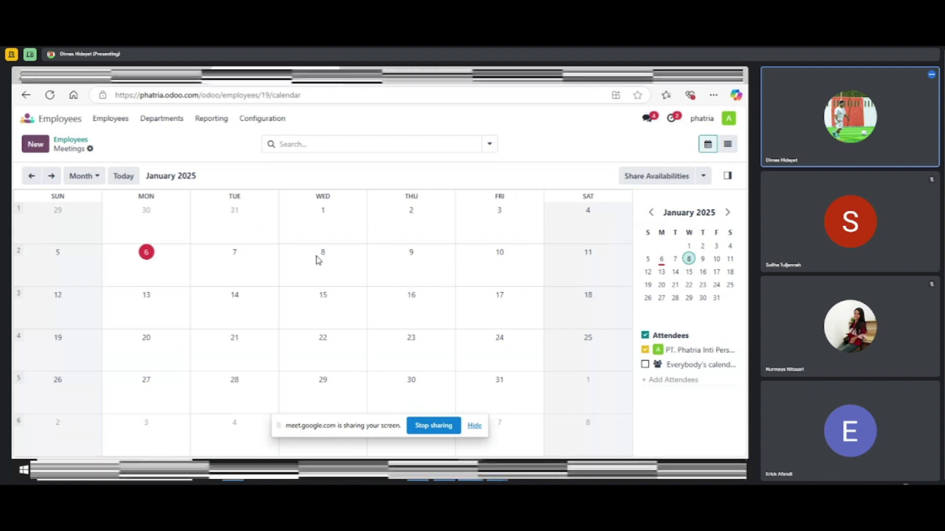
click(317, 260)
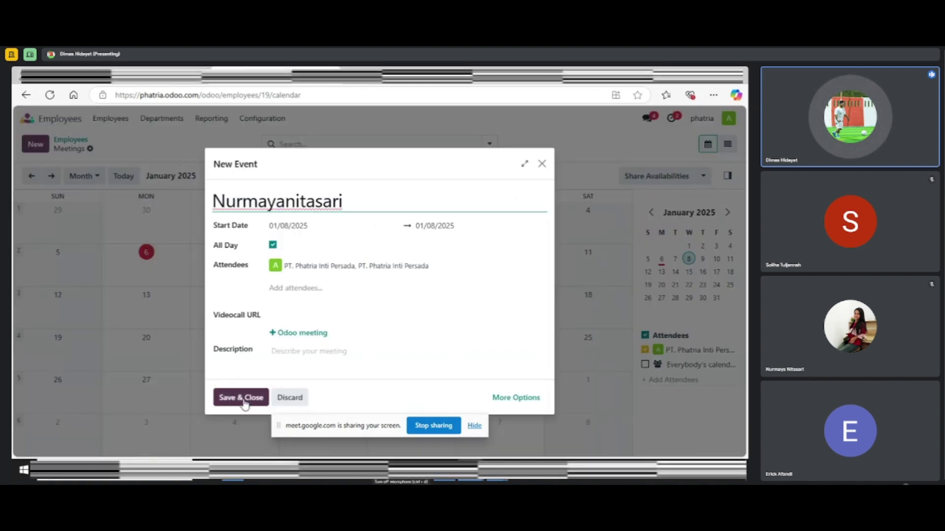
click(244, 402)
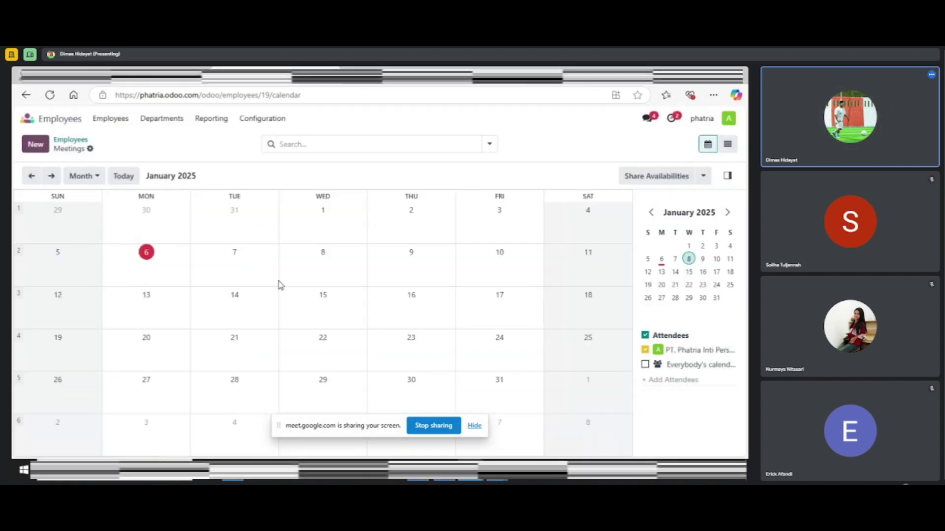
click(105, 121)
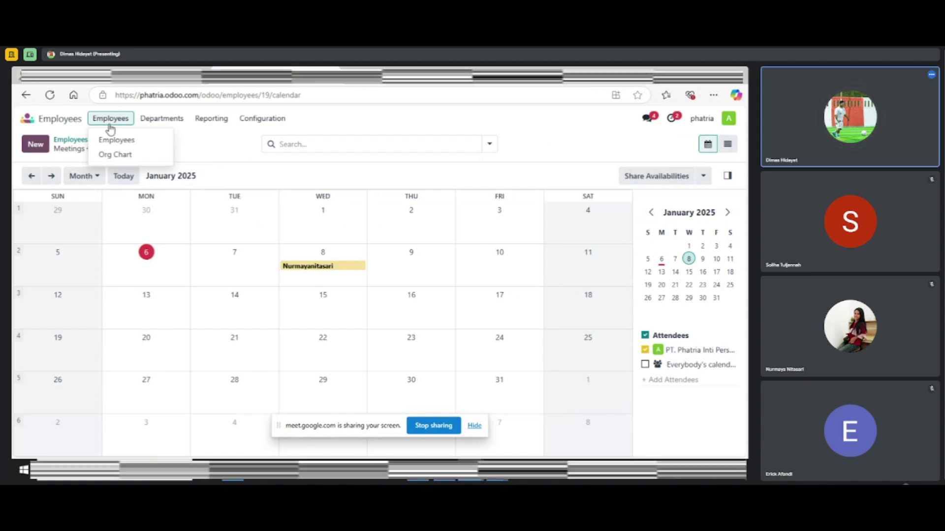
click(118, 141)
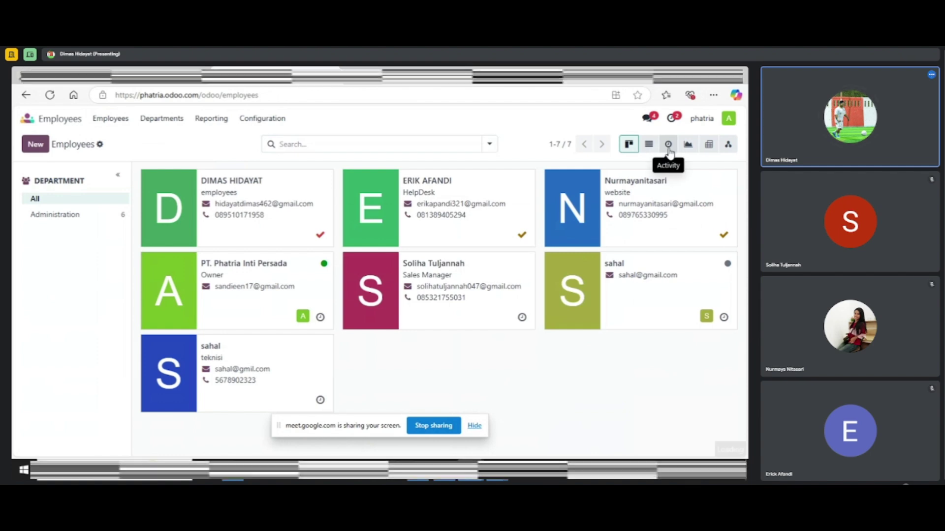
Switch Employees to the Activity view and open the website employee's To-Do items
click(668, 144)
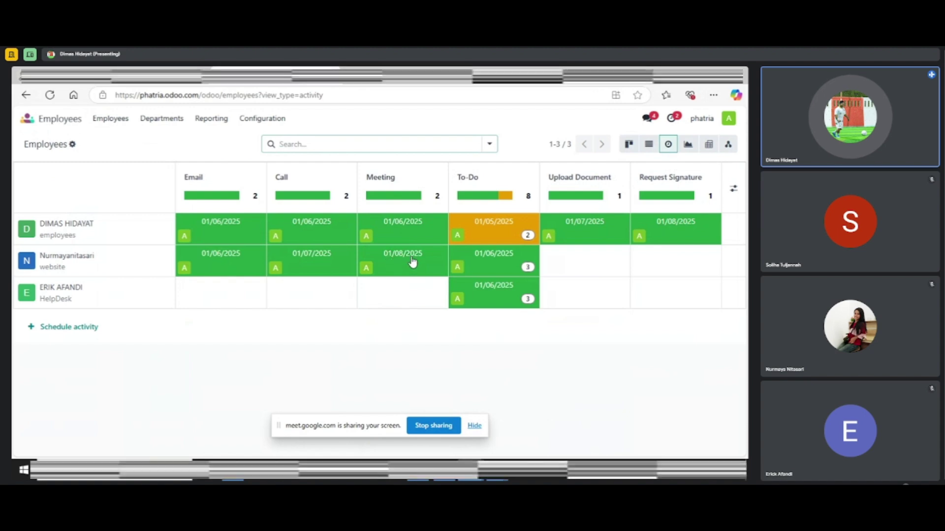
click(498, 256)
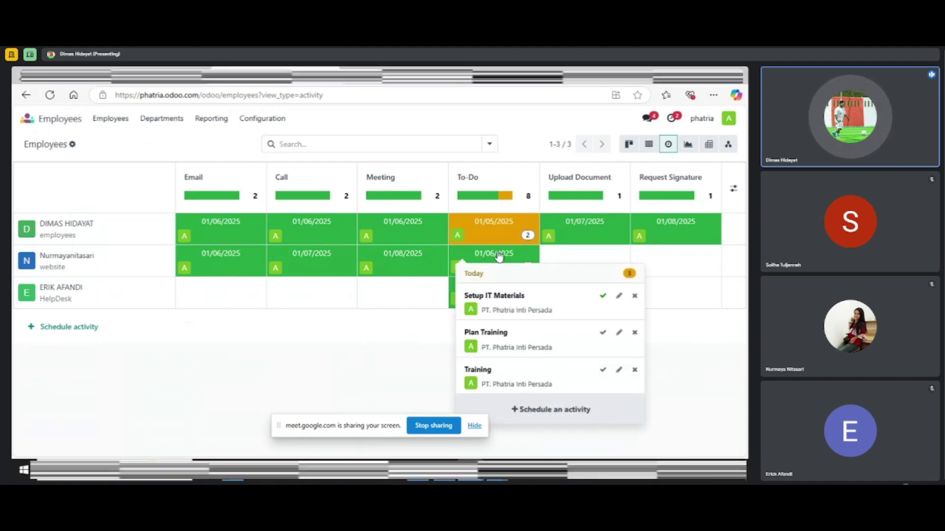
click(501, 261)
click(467, 268)
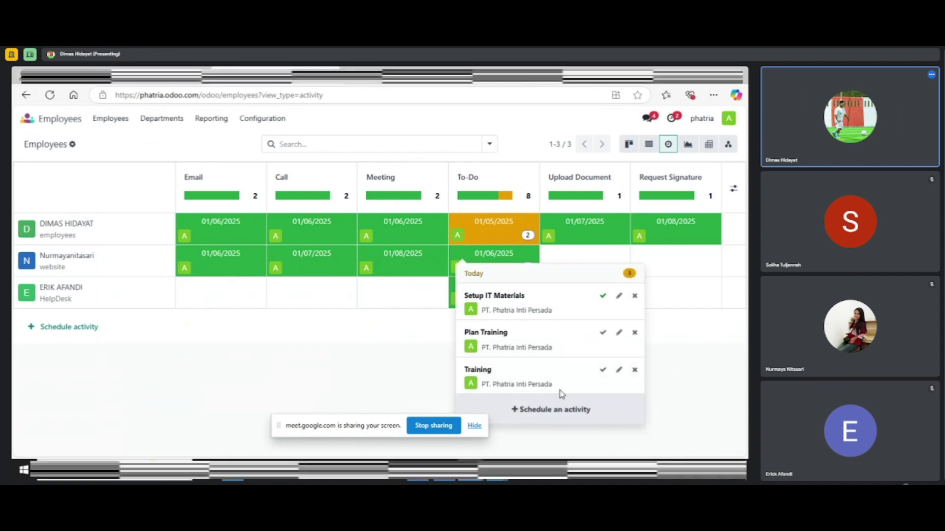
Schedule another To-Do activity for the employee due 01/09/2025
click(555, 420)
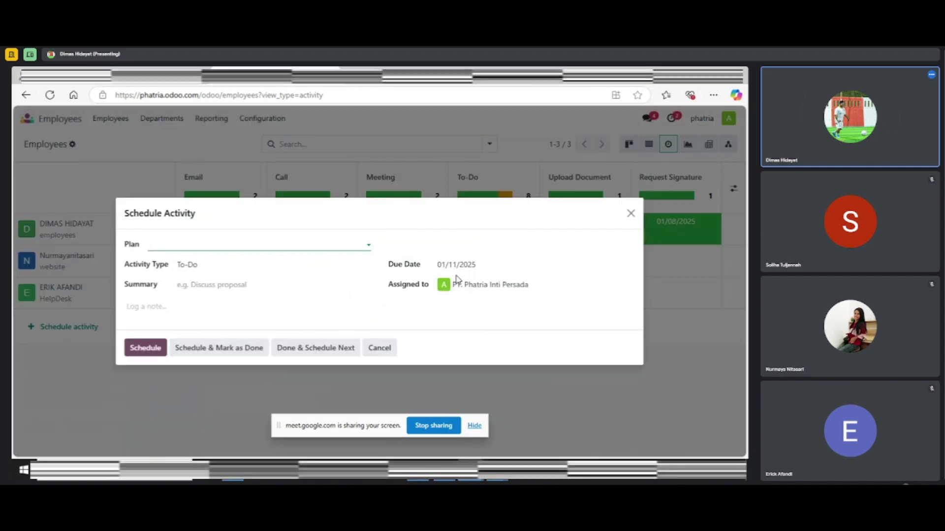
click(481, 266)
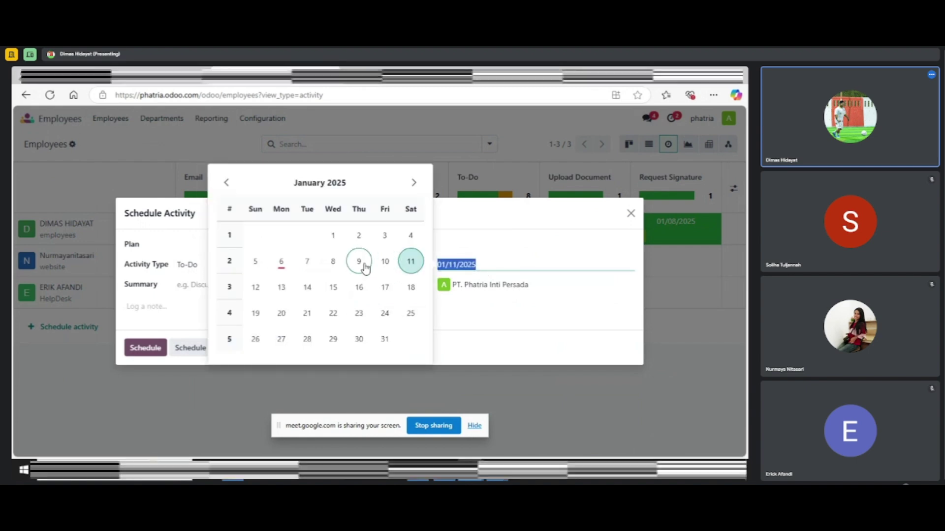
click(360, 262)
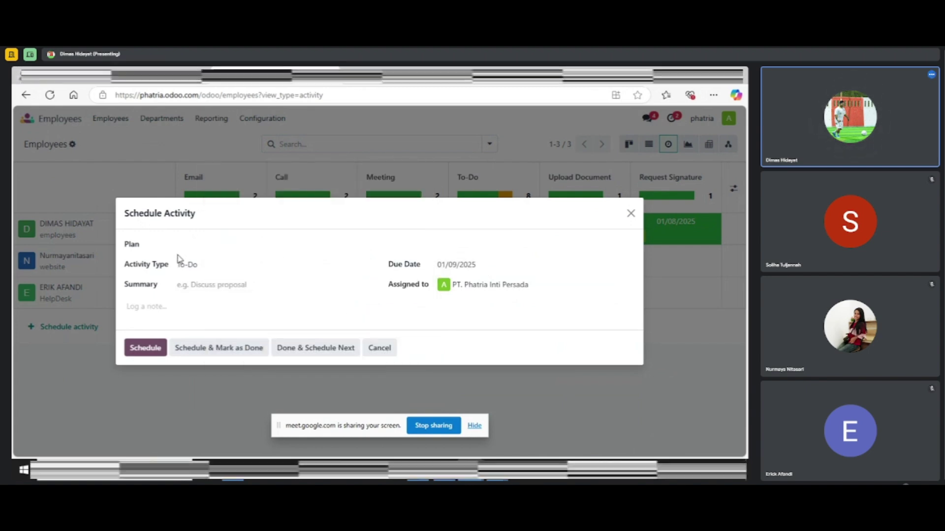
click(194, 264)
click(199, 265)
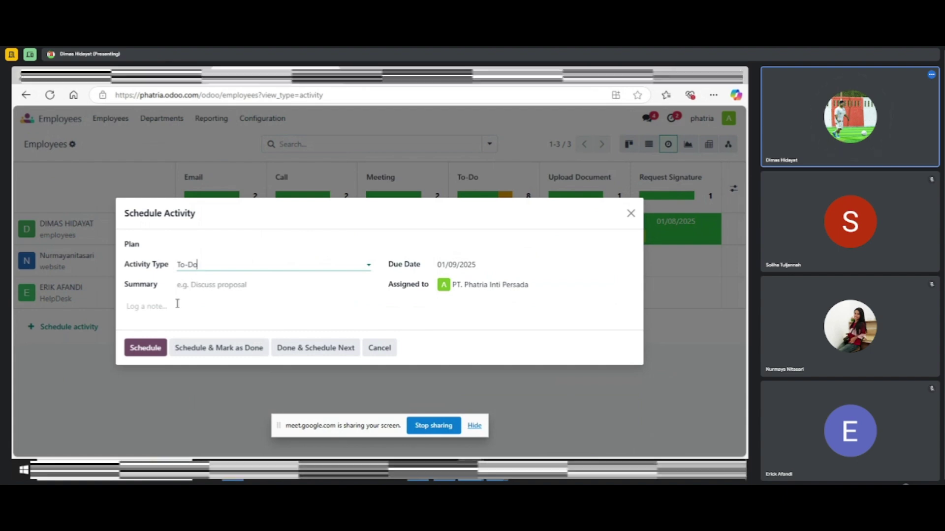
click(160, 348)
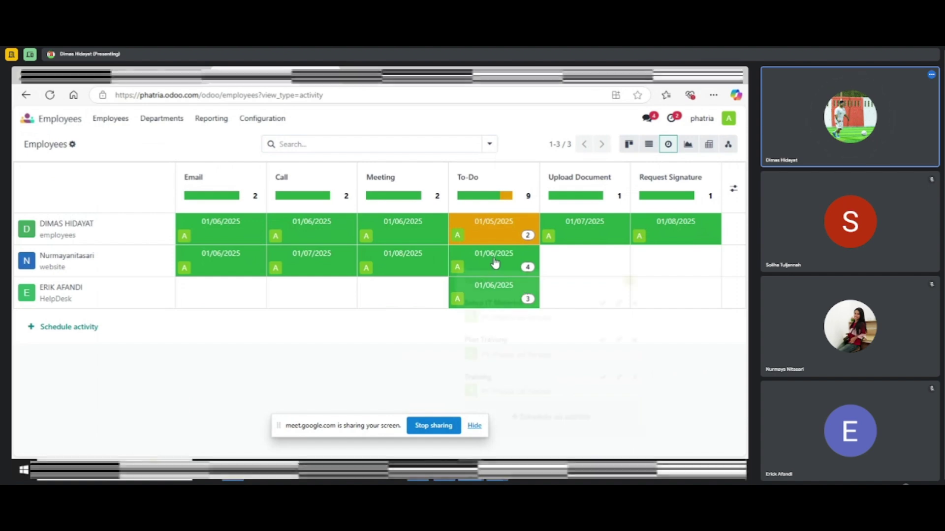
Mark the website employee's planned To-Do activity as done, dropping the To-Do total to 8
click(495, 263)
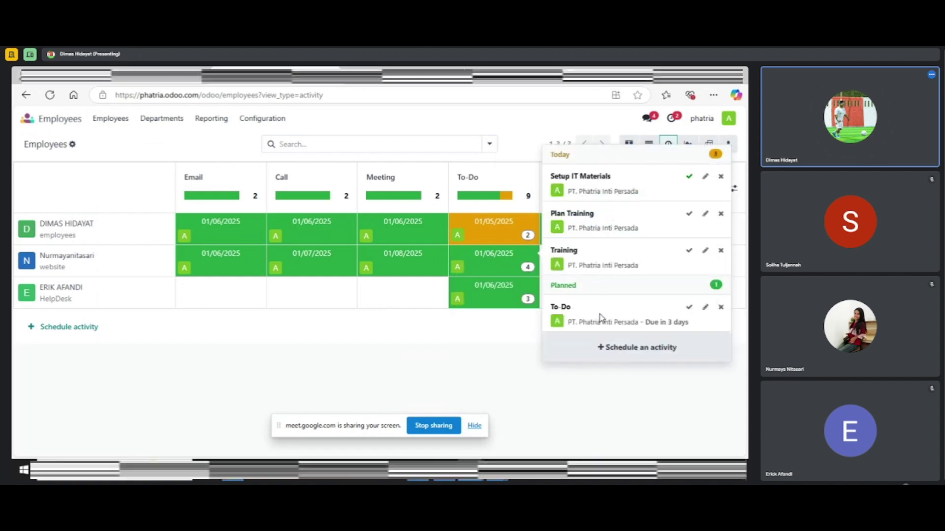
click(683, 310)
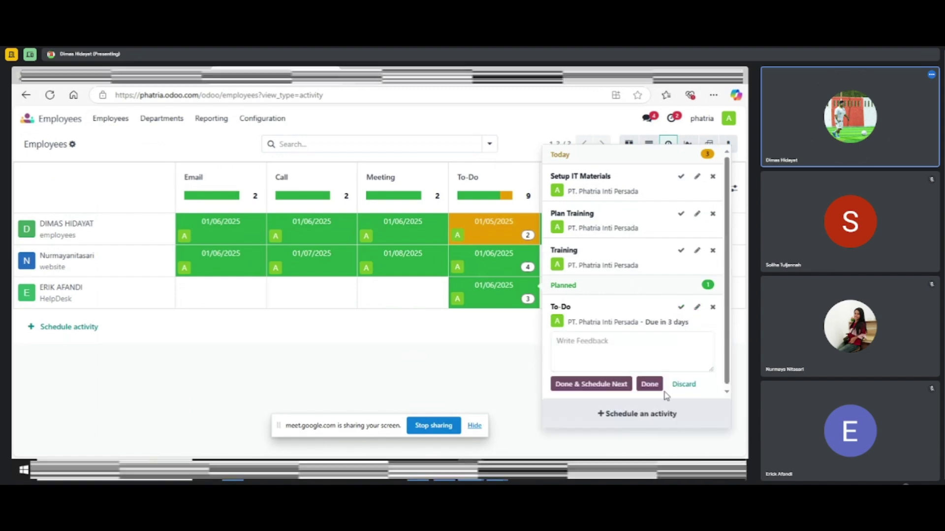
click(649, 384)
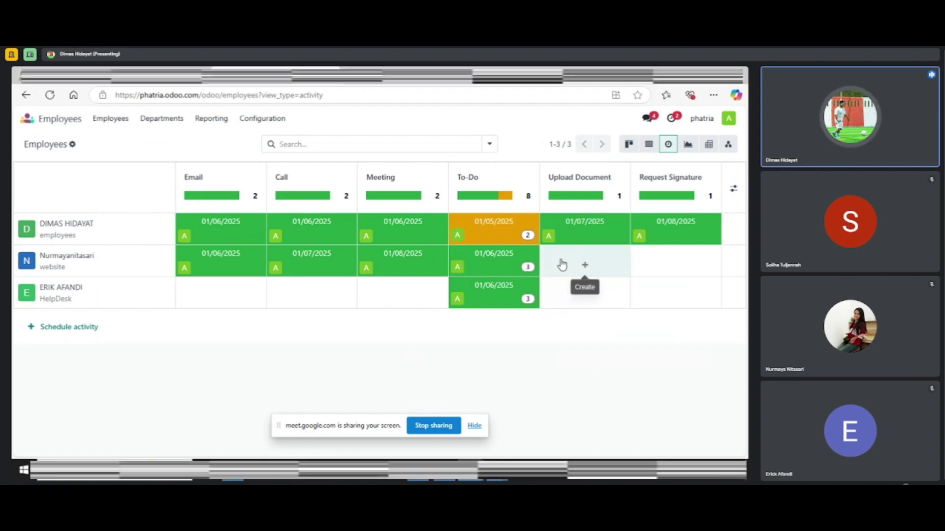
click(586, 265)
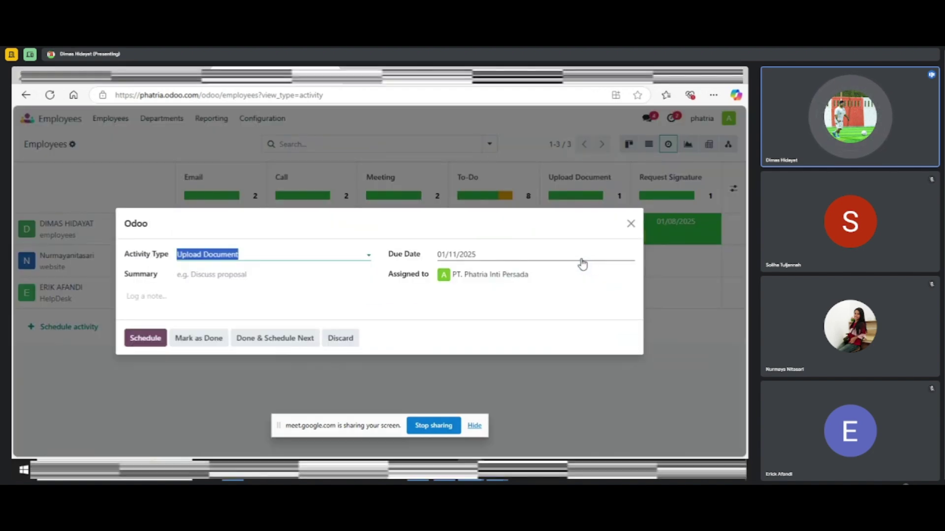
click(629, 224)
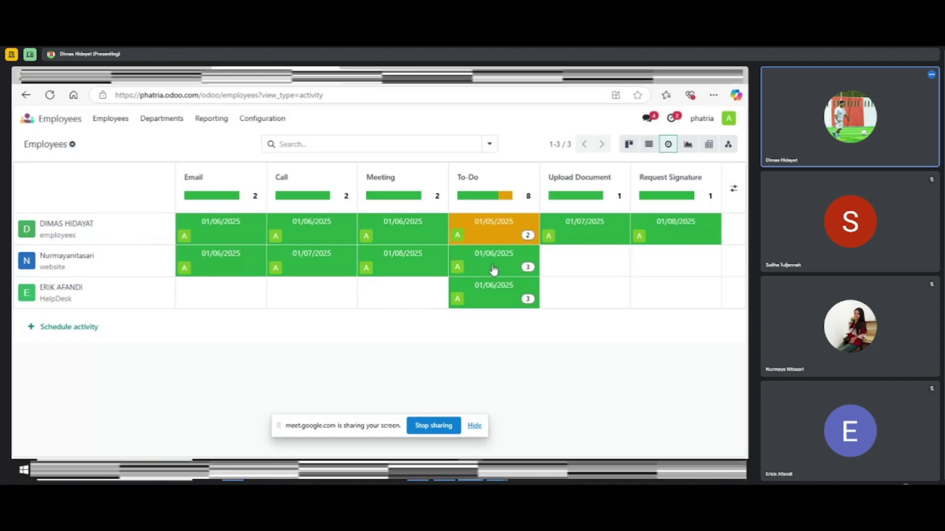
Review the employee's remaining To-Do activities in the grid popover
click(493, 270)
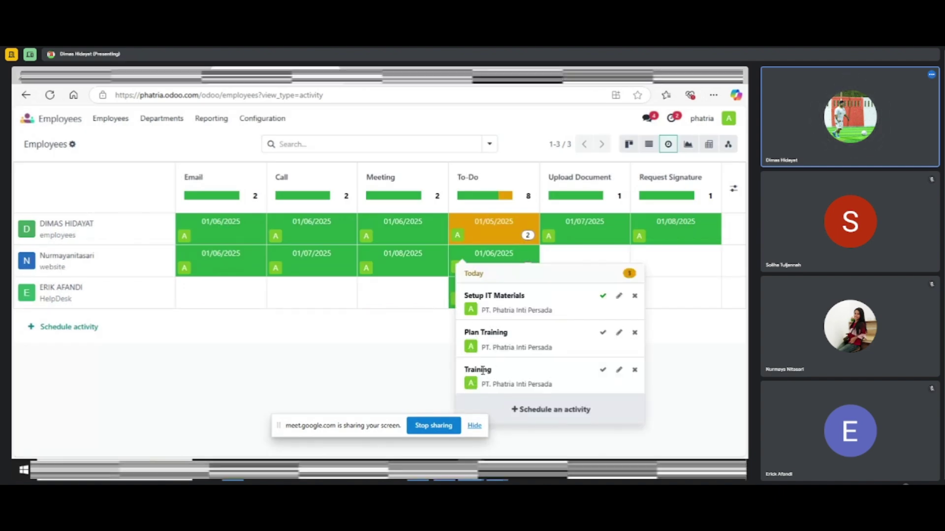
click(416, 350)
click(509, 255)
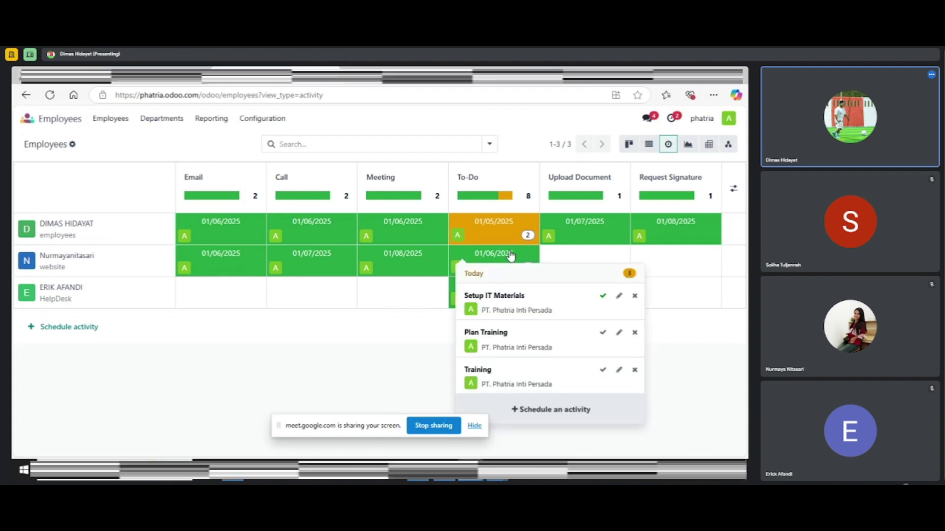
click(486, 259)
click(485, 260)
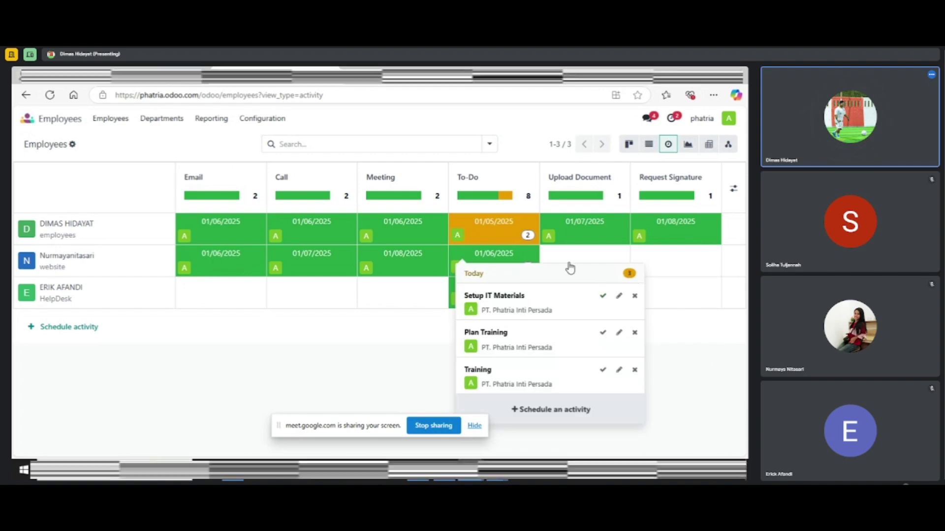
click(527, 266)
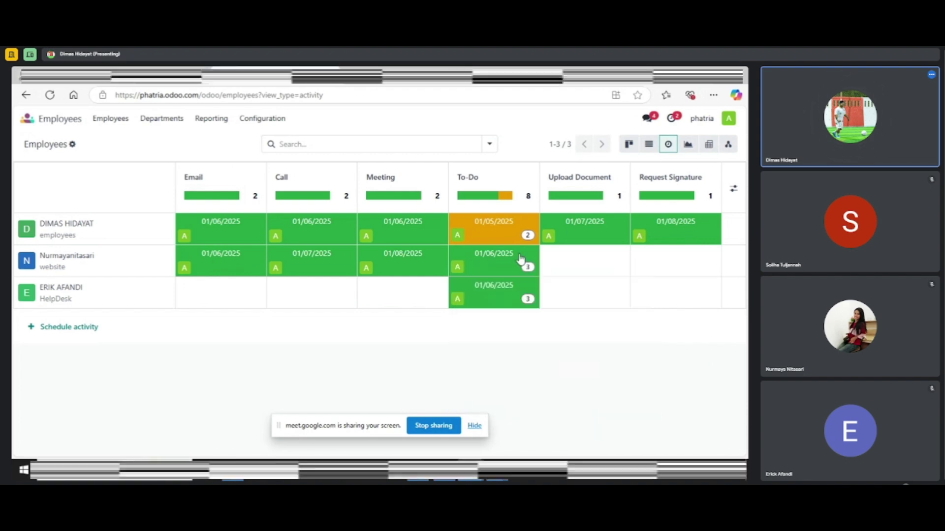
Schedule an Upload Document activity due 01/09/2025 for the website employee
click(587, 262)
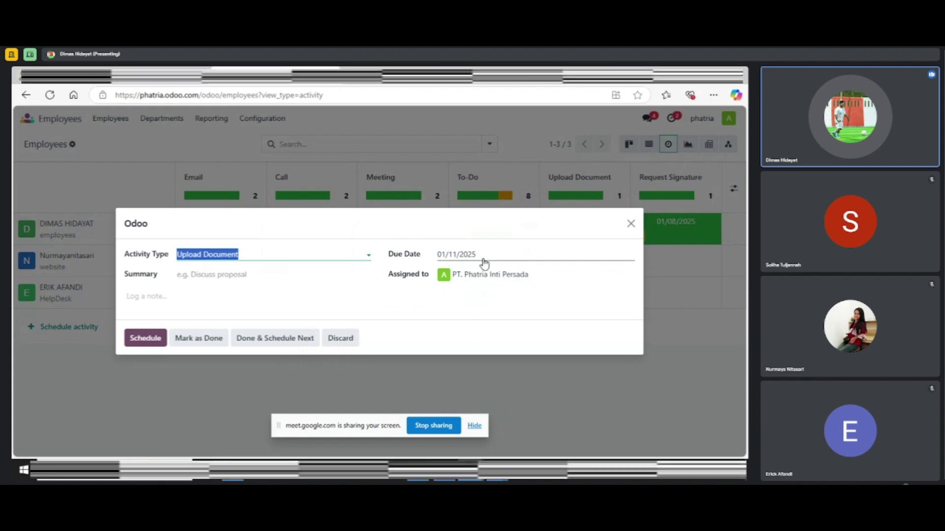
click(482, 262)
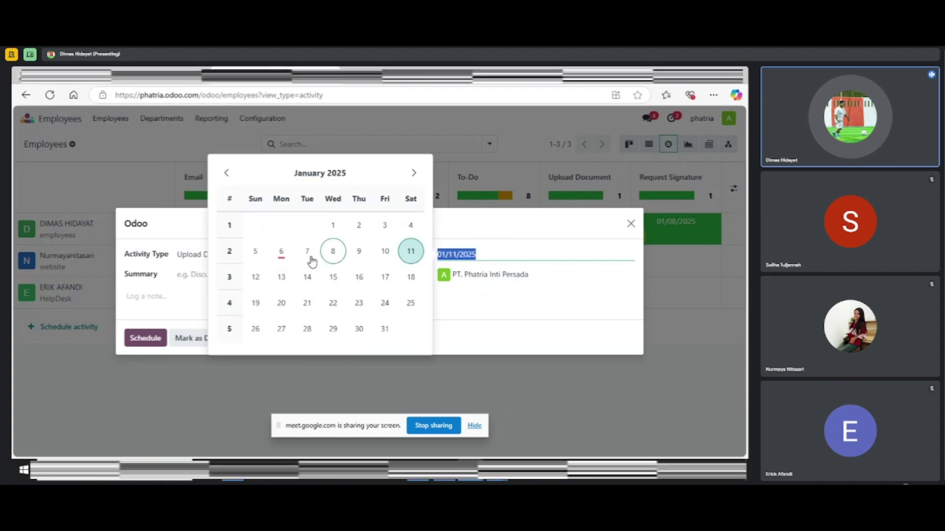
click(359, 252)
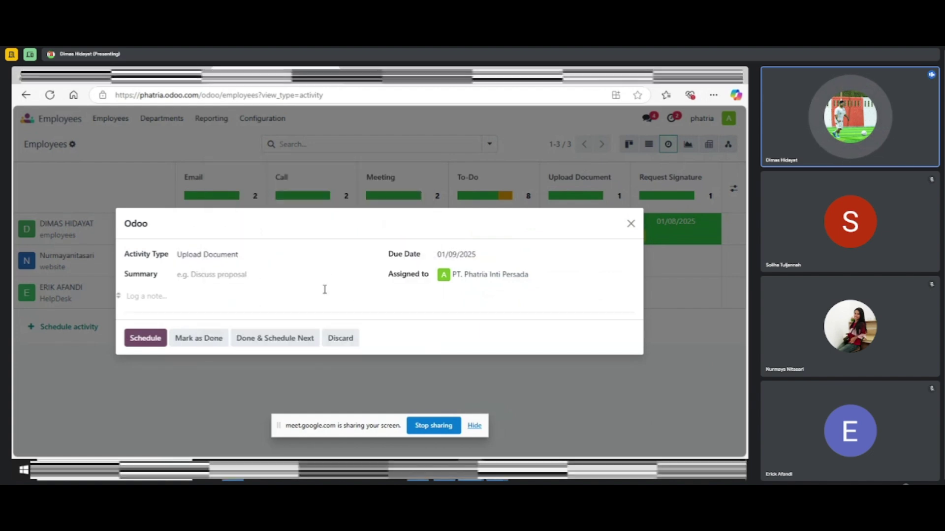
click(143, 338)
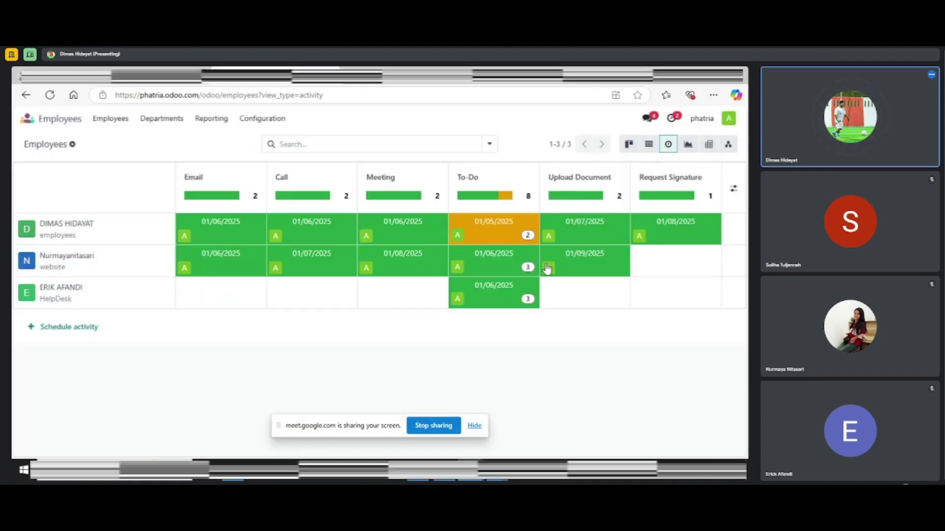
Schedule a Request Signature activity due 01/10/2025 for the same employee
click(676, 264)
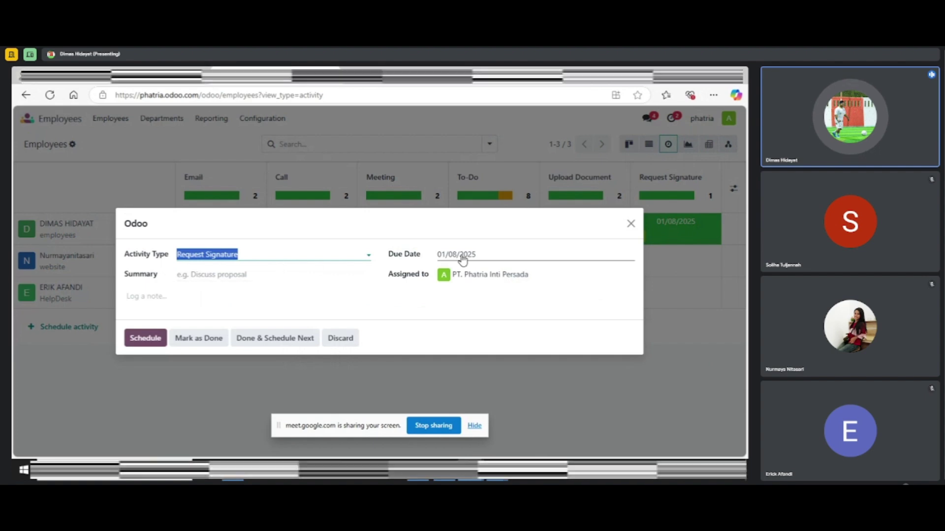
click(470, 255)
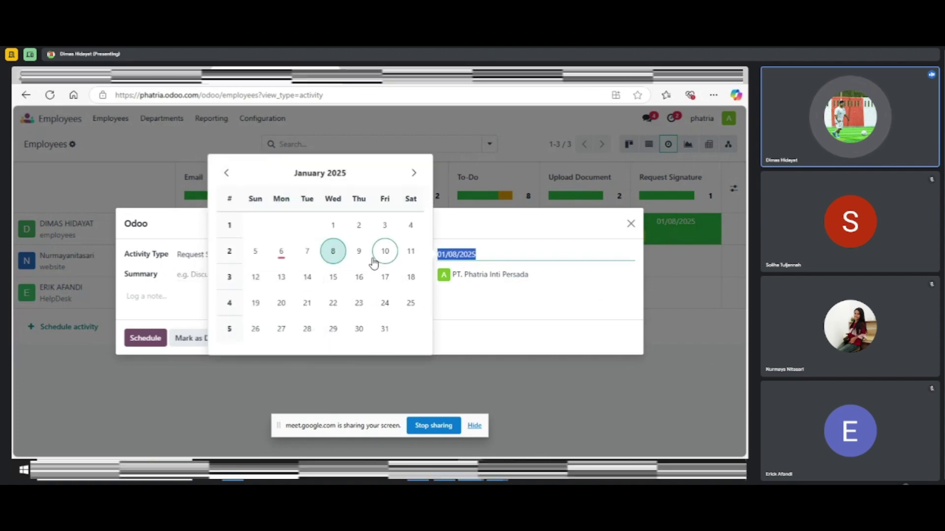
click(383, 257)
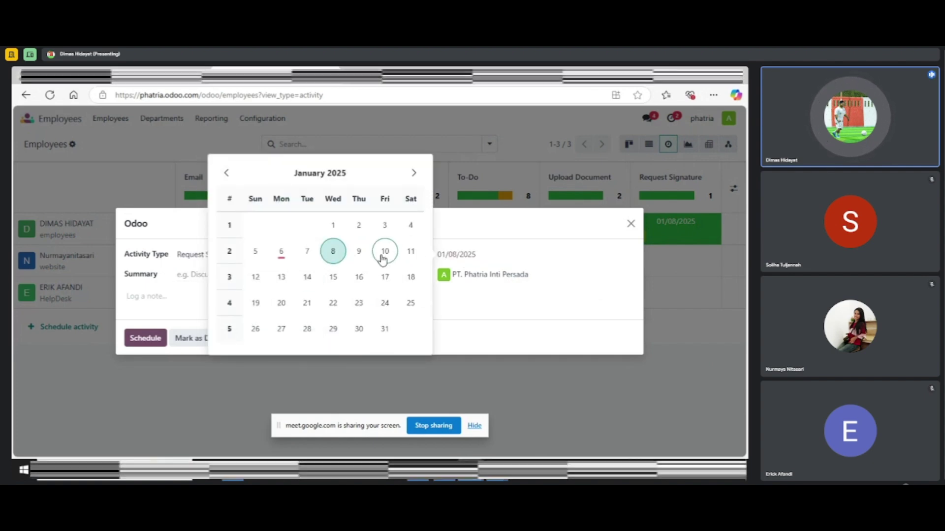
click(155, 342)
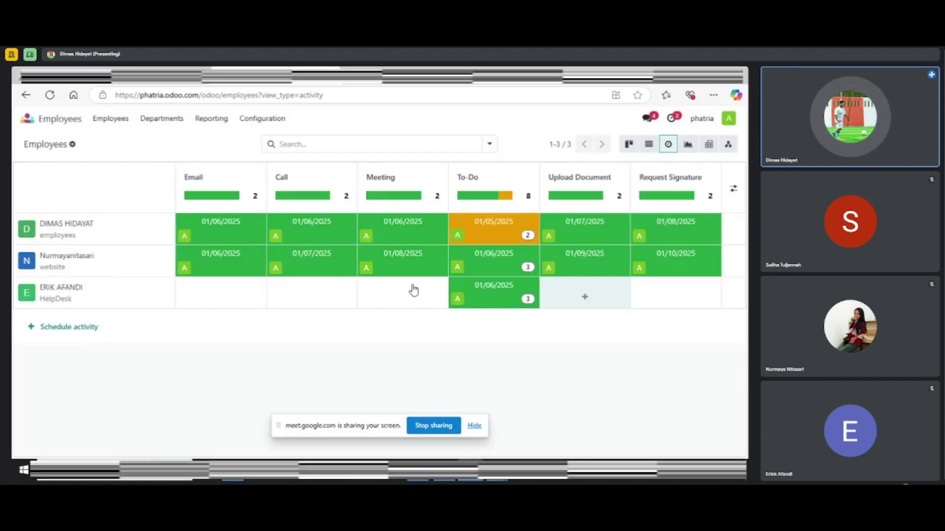
click(500, 258)
click(500, 258)
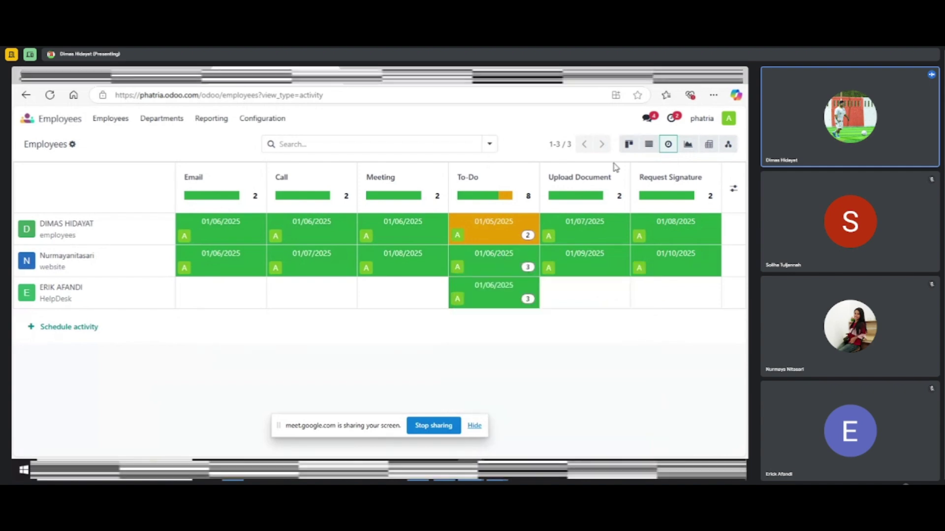
Open the website employee's record from the List view and scroll to the Resume section
click(654, 148)
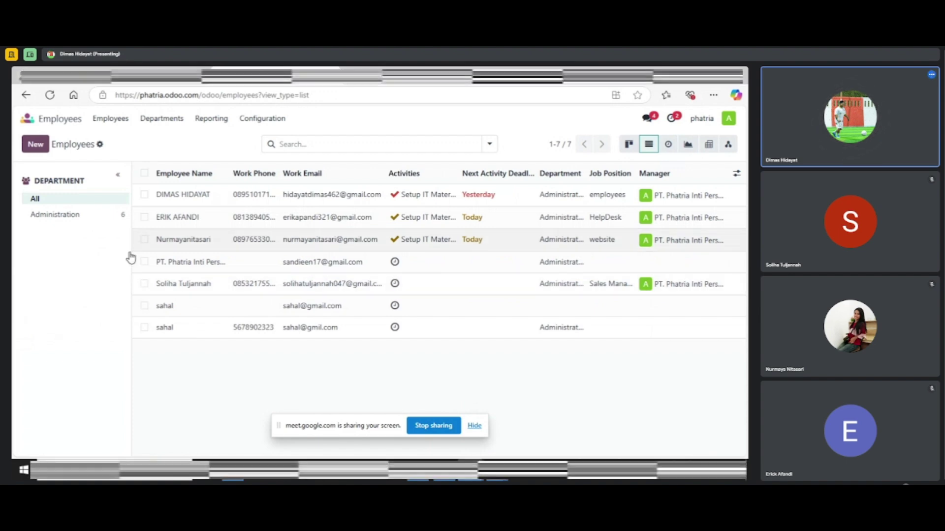
click(131, 250)
scroll(431, 325, down, 5)
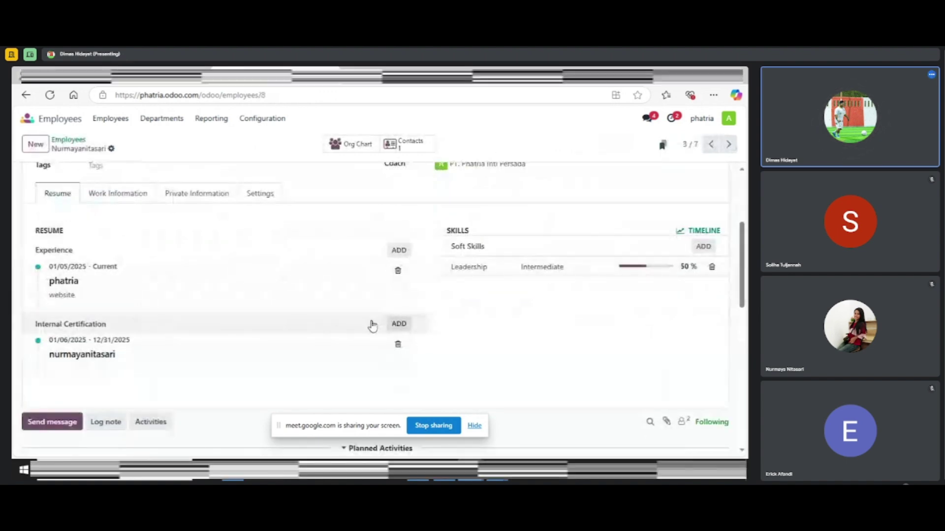
Set the internal certification's start date to 01/09/2025
click(85, 344)
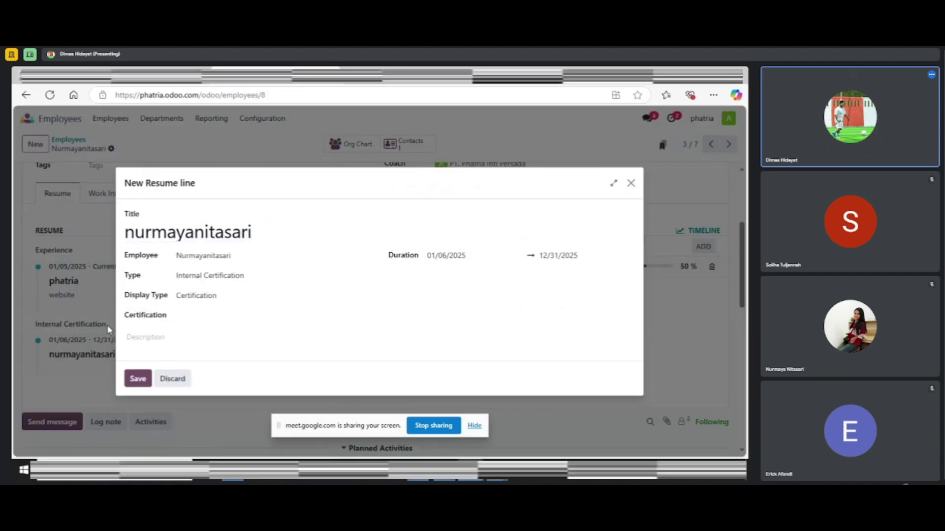
click(447, 256)
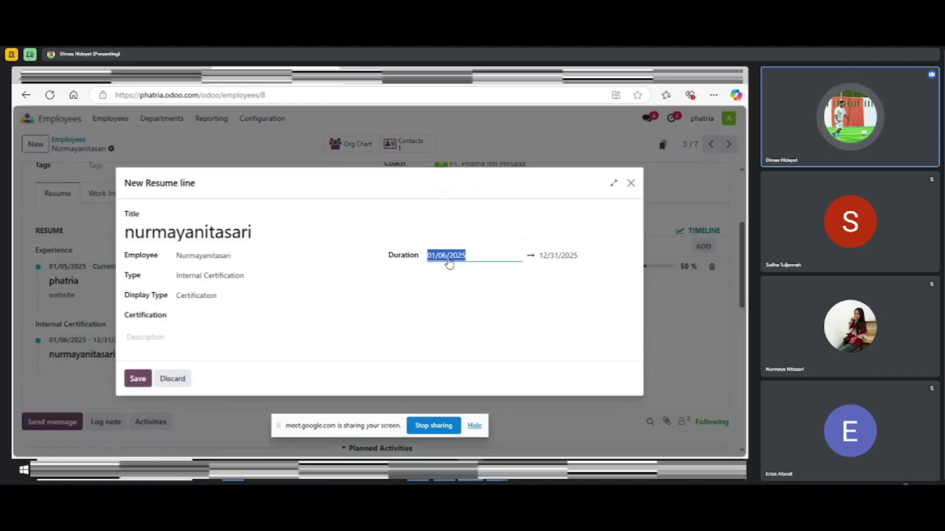
click(448, 260)
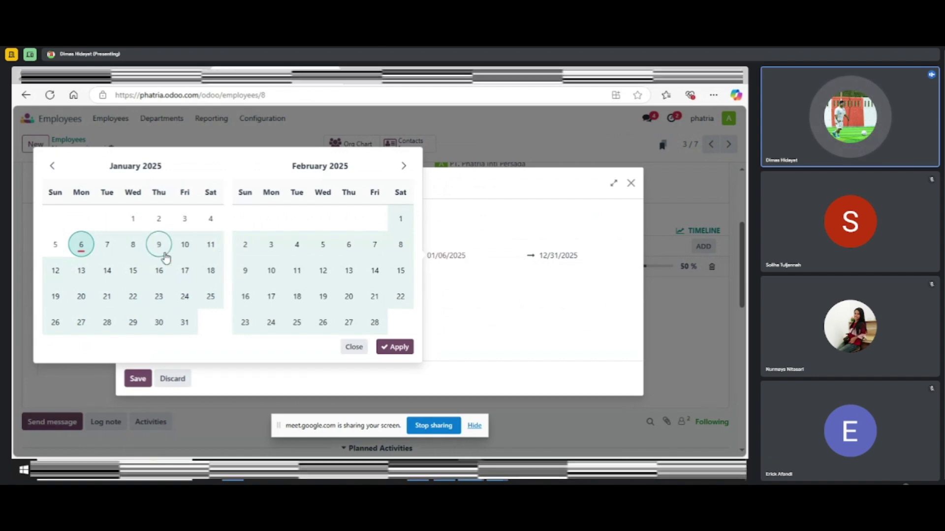
click(159, 245)
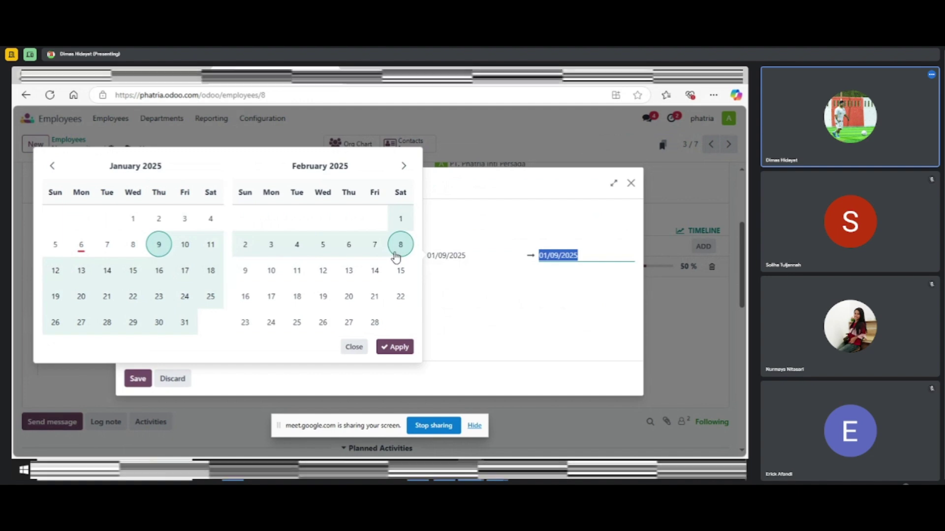
click(403, 166)
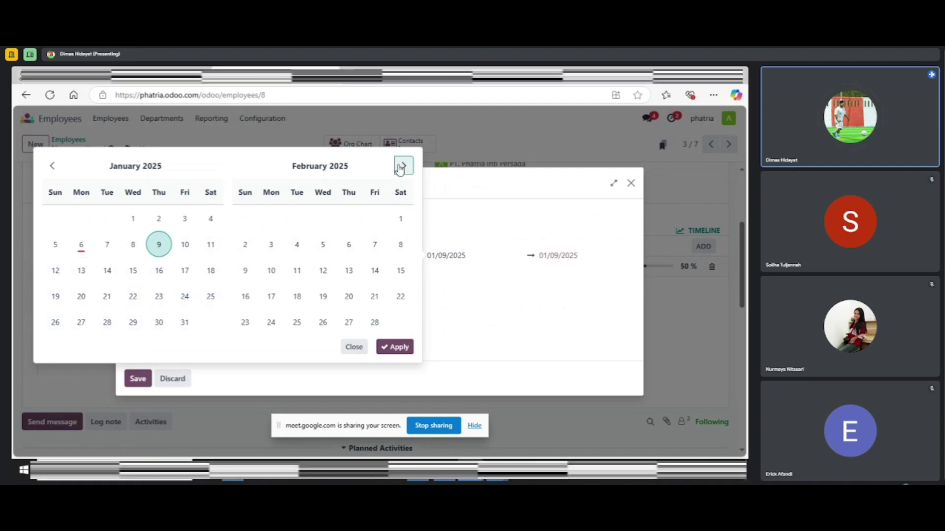
click(403, 166)
click(403, 166)
click(403, 166)
click(403, 166)
click(403, 166)
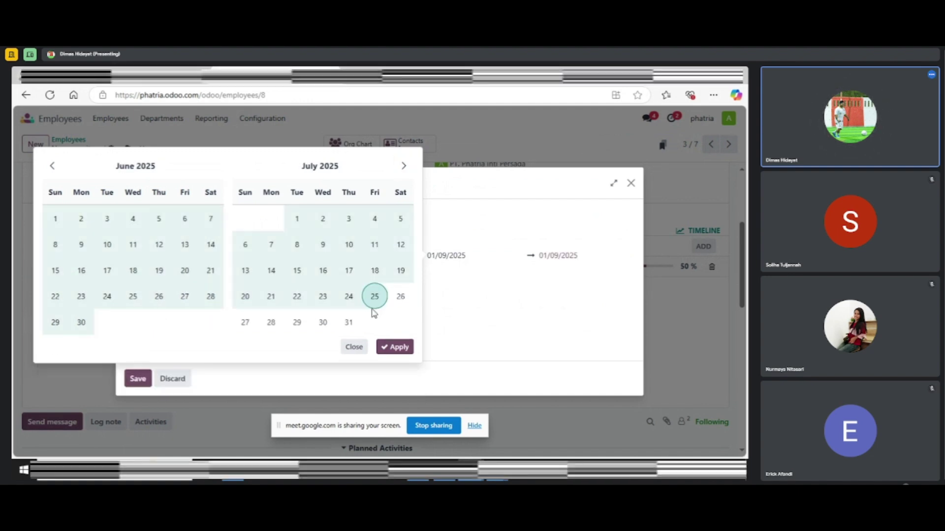
click(401, 166)
click(406, 170)
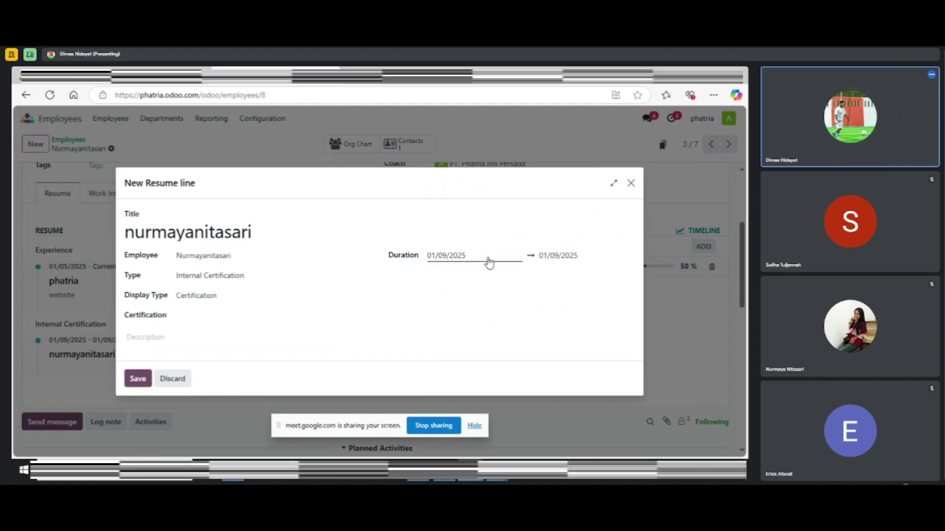
Set the certification's end date to 12/31/2025 and save the resume line
click(568, 259)
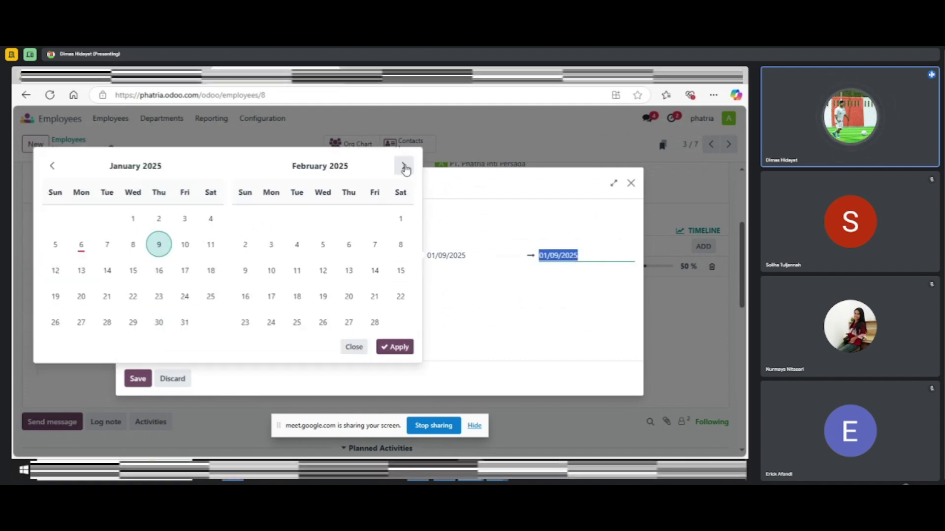
click(404, 167)
double_click(404, 167)
double_click(404, 168)
double_click(404, 167)
click(404, 167)
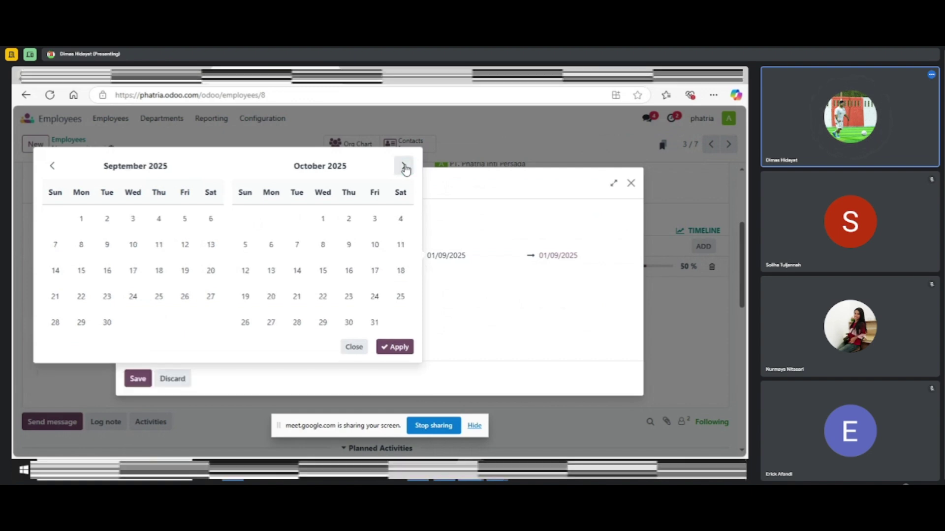
click(404, 168)
click(404, 167)
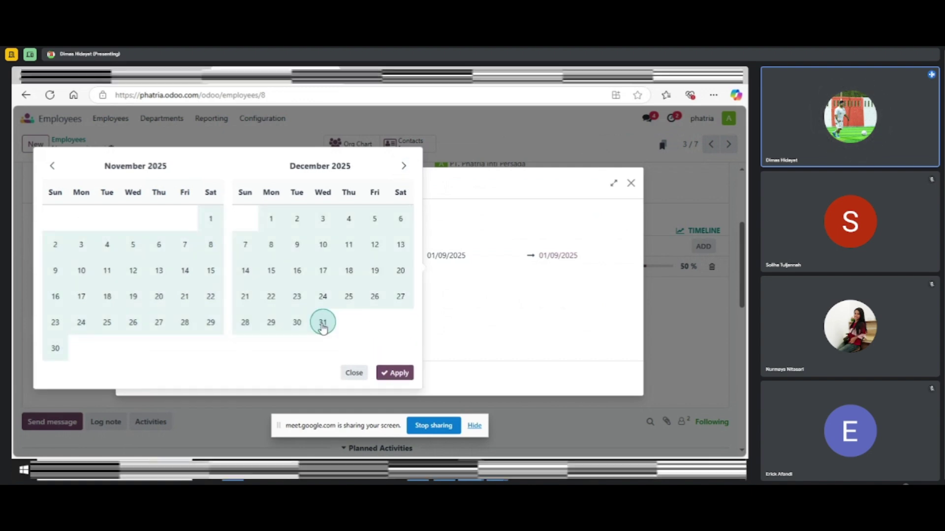
click(322, 322)
click(394, 373)
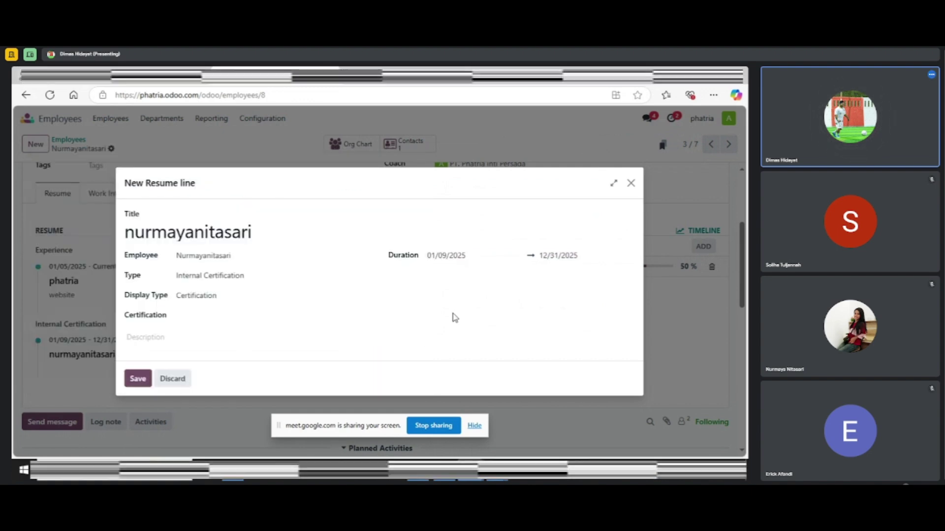
click(136, 380)
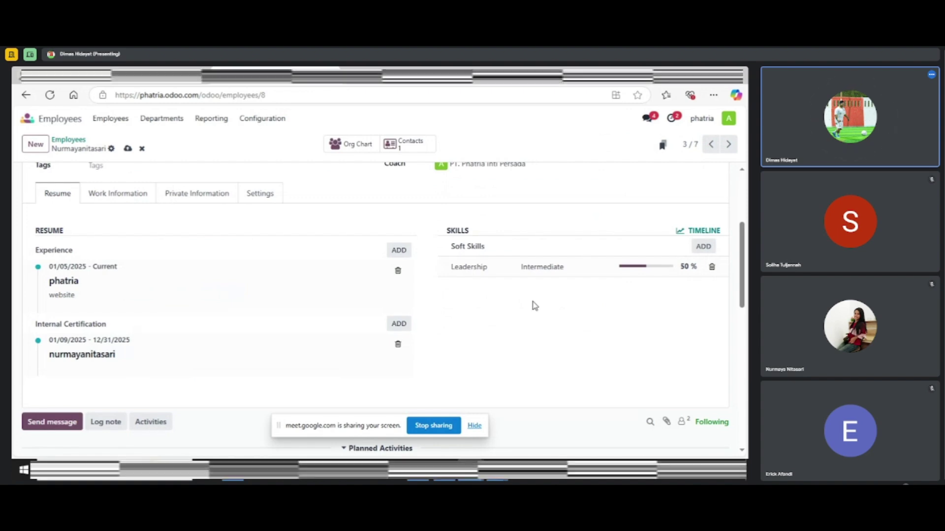
scroll(380, 344, up, 2)
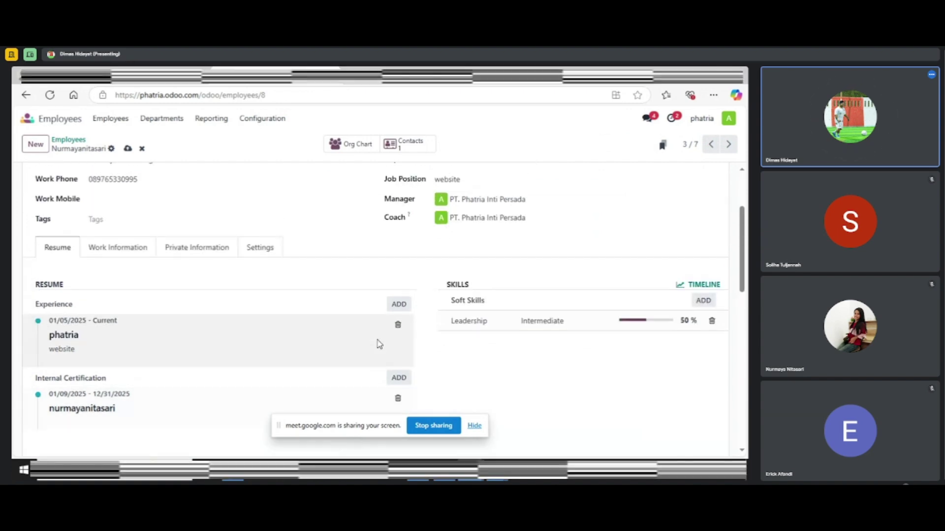
scroll(379, 343, up, 4)
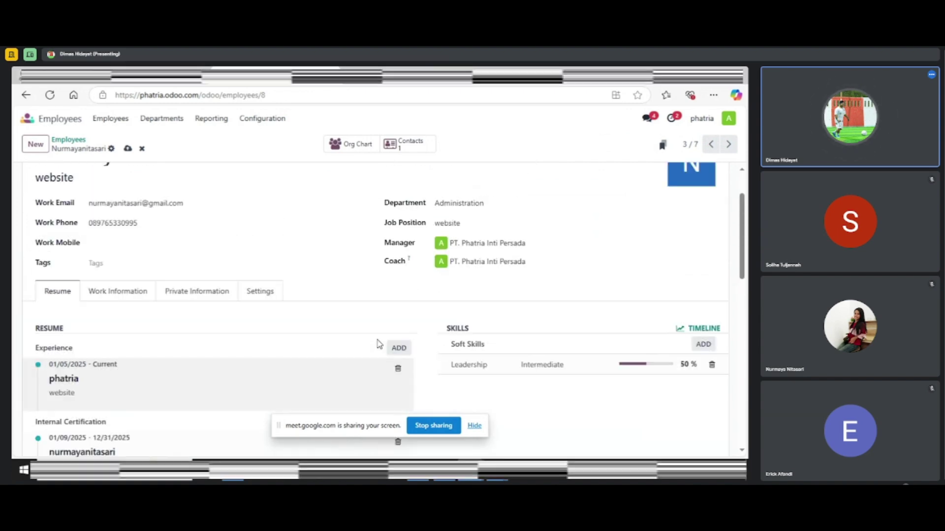
Return to all employees, check a To-Do popover in Activity view, then show the 7-employee list
click(106, 119)
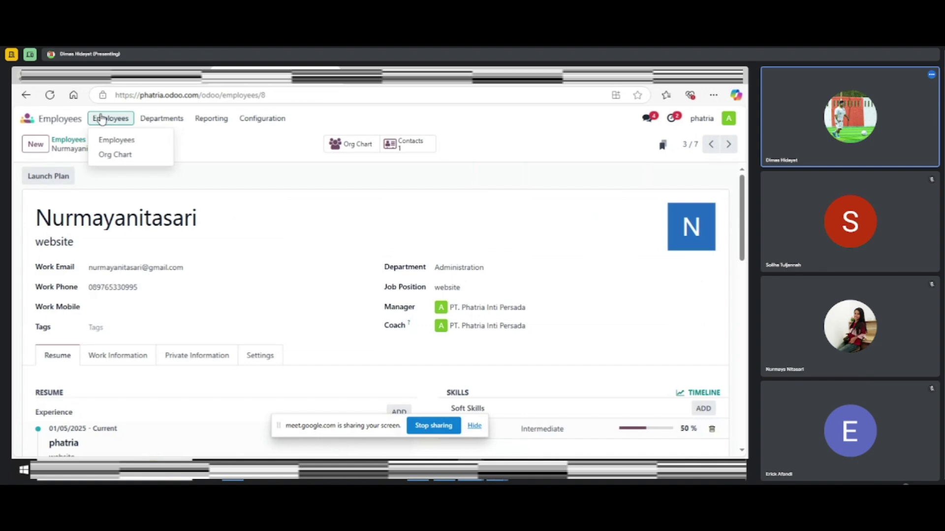
click(129, 143)
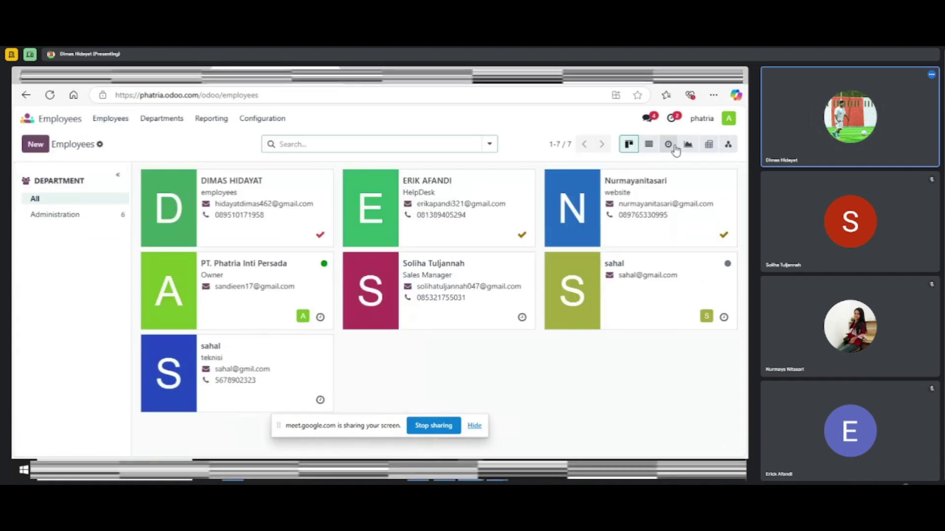
click(671, 146)
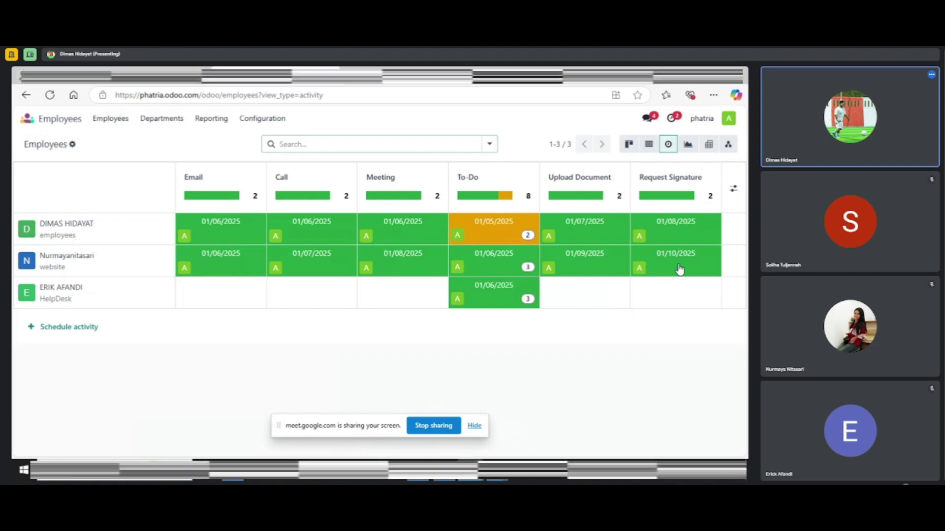
click(496, 256)
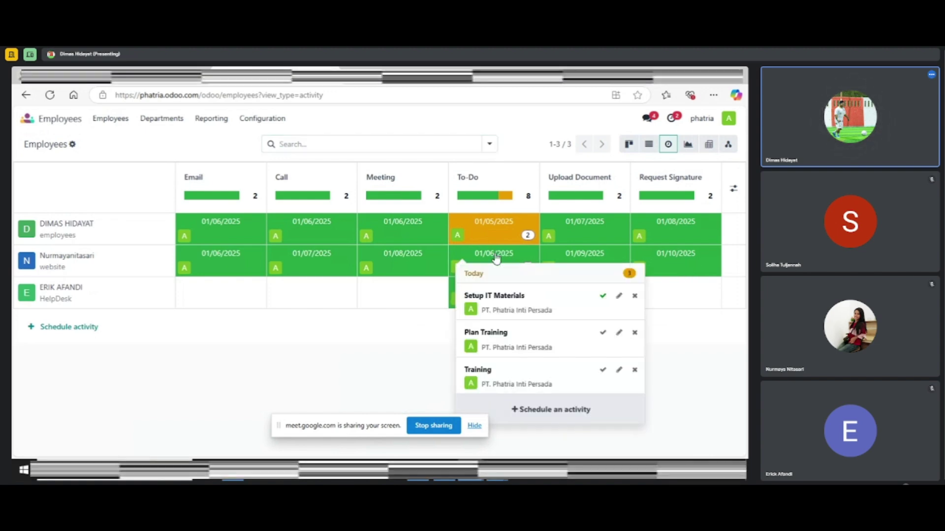
click(497, 256)
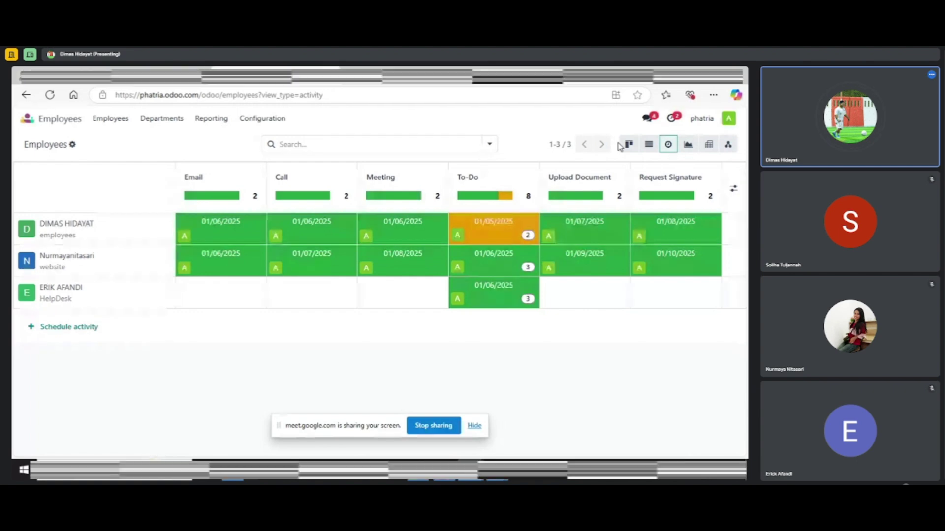
click(655, 148)
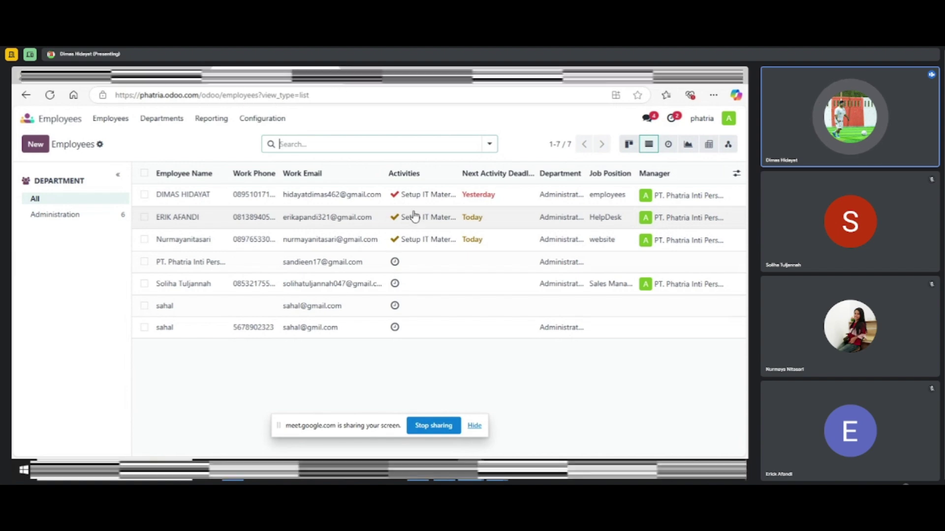
Close the stray mail window and widen the Work Phone and Activities columns
click(371, 217)
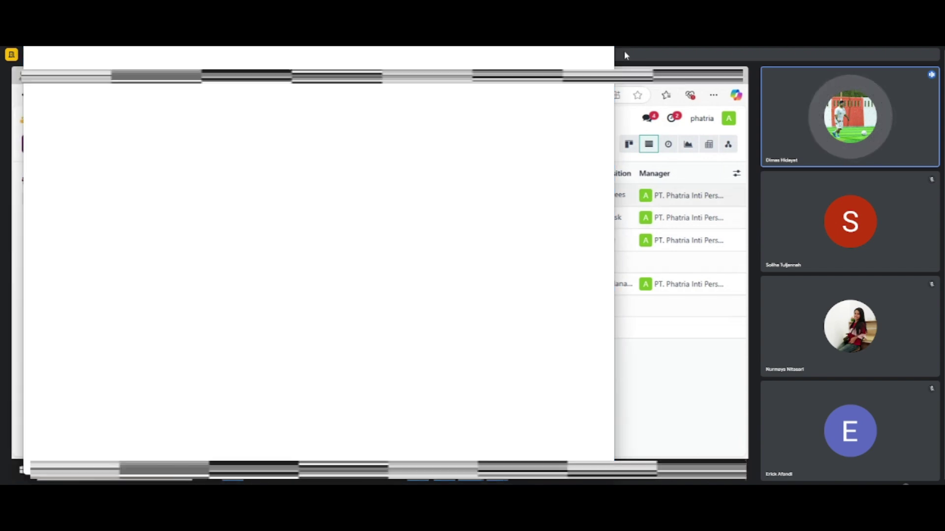
click(610, 51)
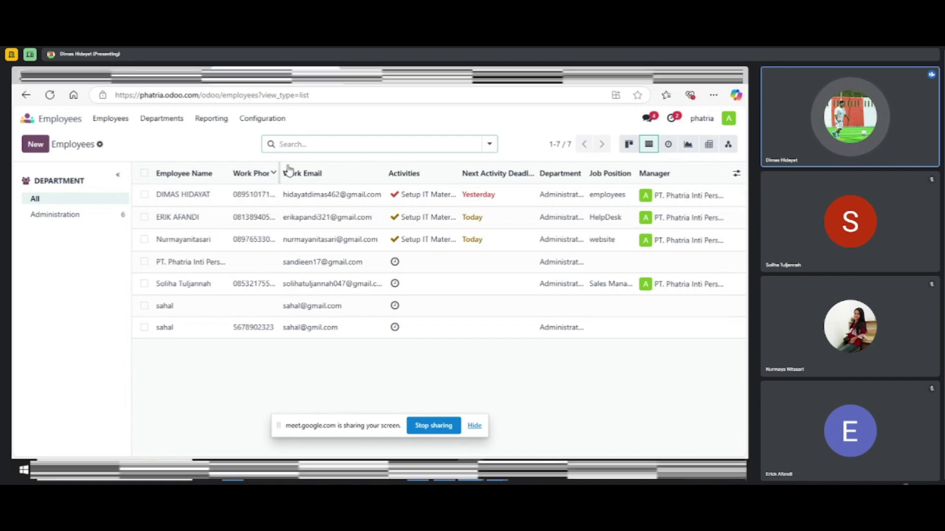
drag(280, 171, 311, 170)
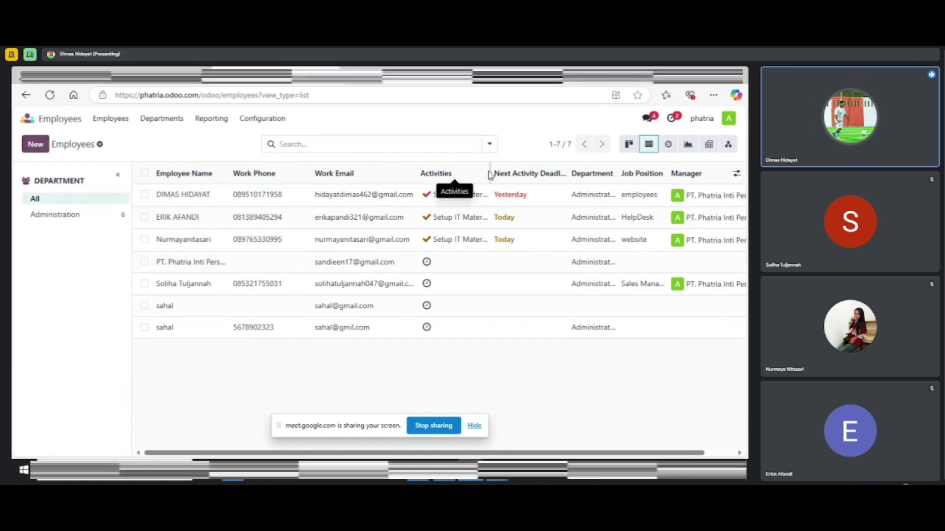
drag(490, 170, 498, 175)
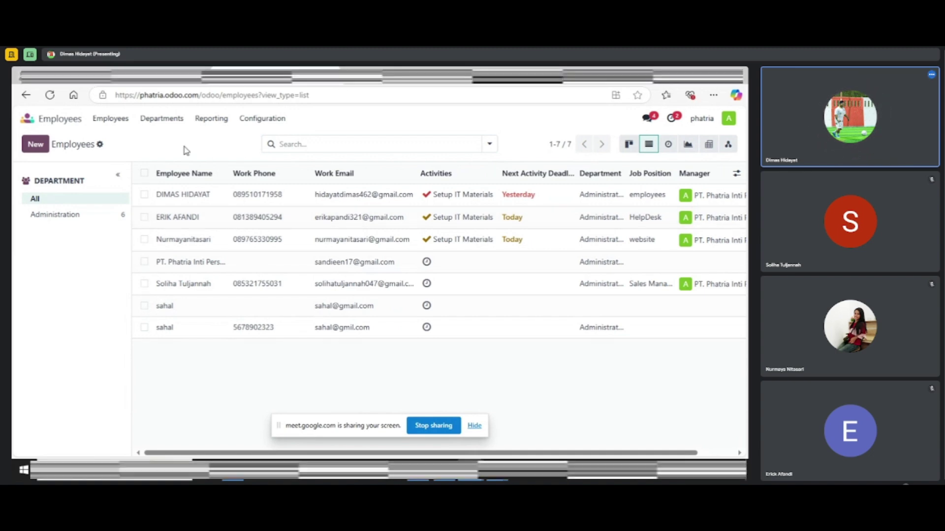
Glance at the Departments overview, then return to the kanban cards of all 7 employees
click(165, 120)
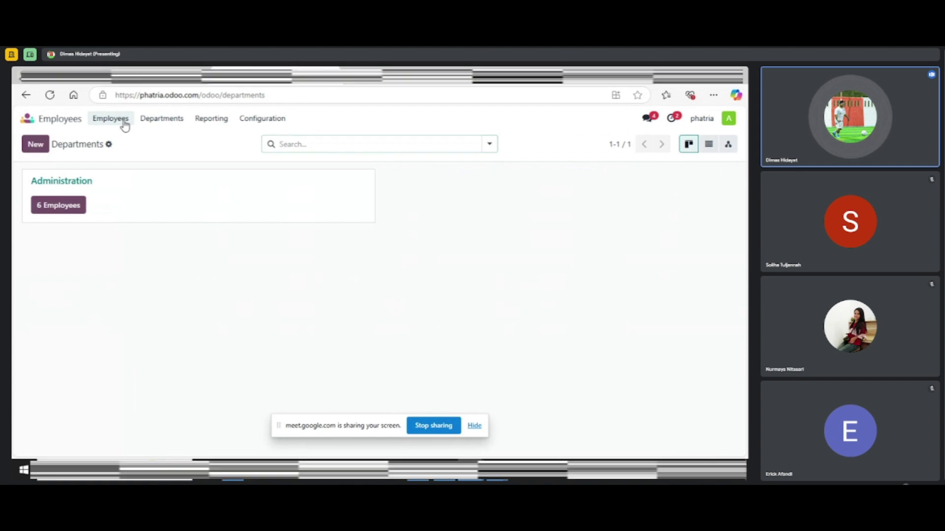
click(125, 126)
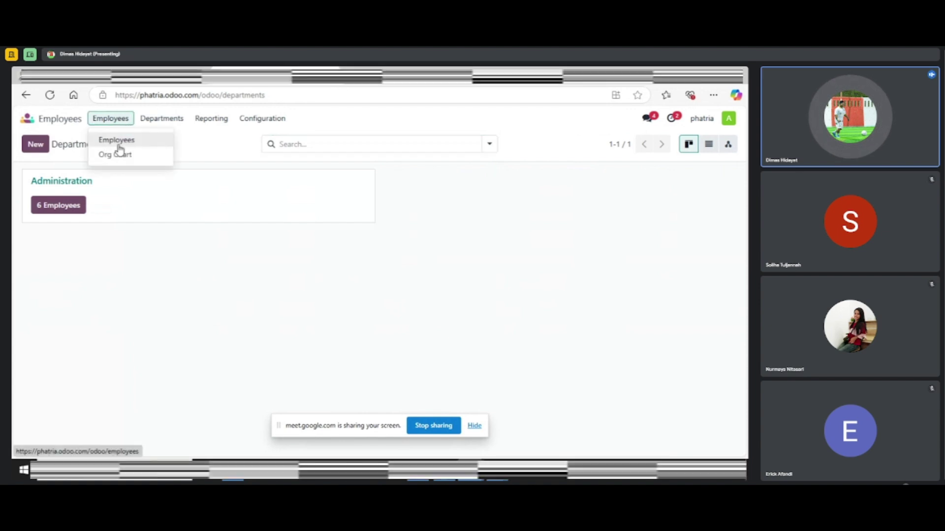
click(118, 141)
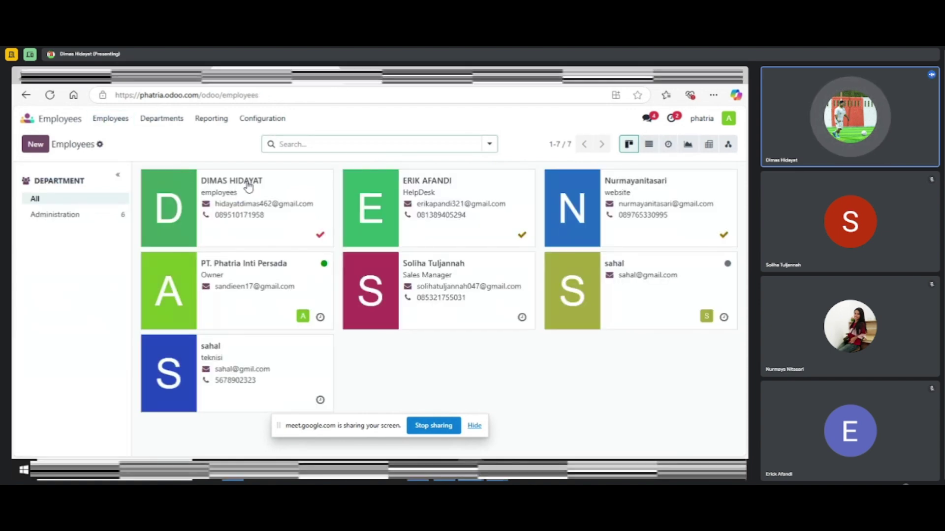
mouse_move(185, 179)
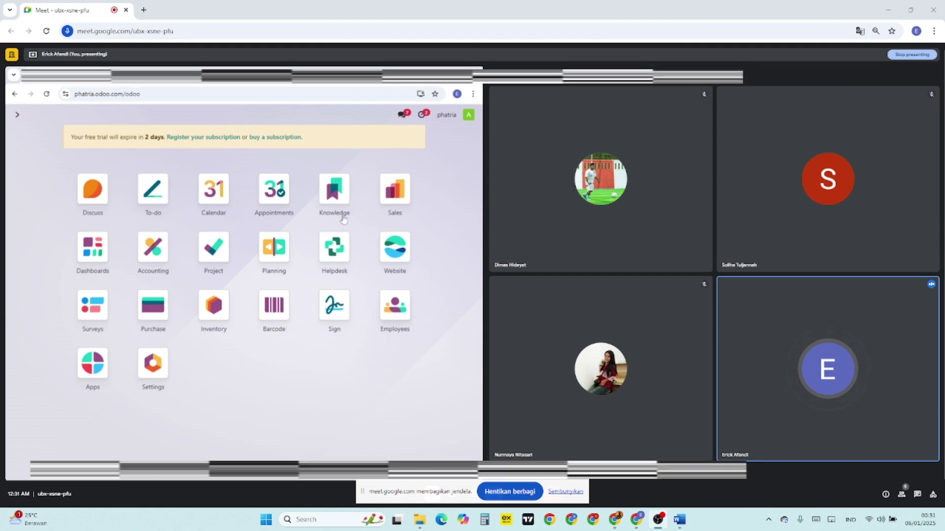
Open the Helpdesk Customer Care tickets board and unfold its Solved and Cancelled columns
click(334, 252)
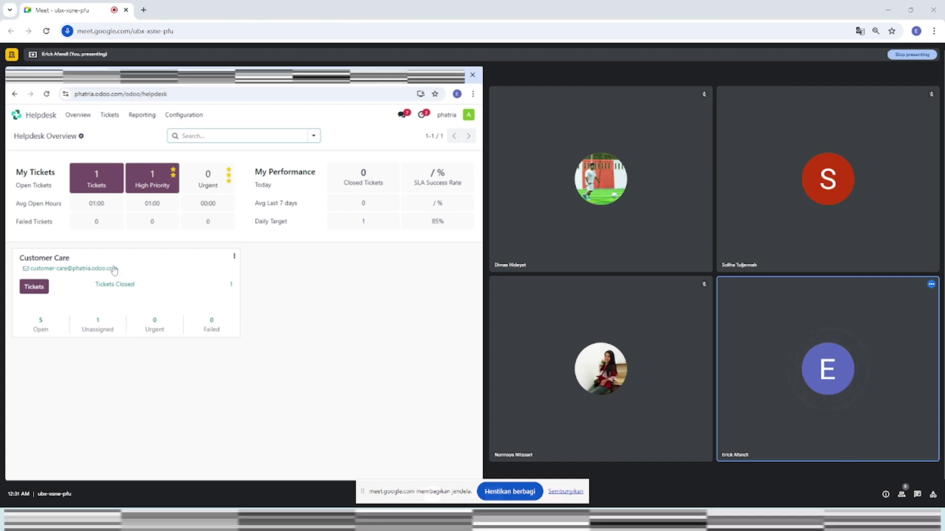
click(33, 291)
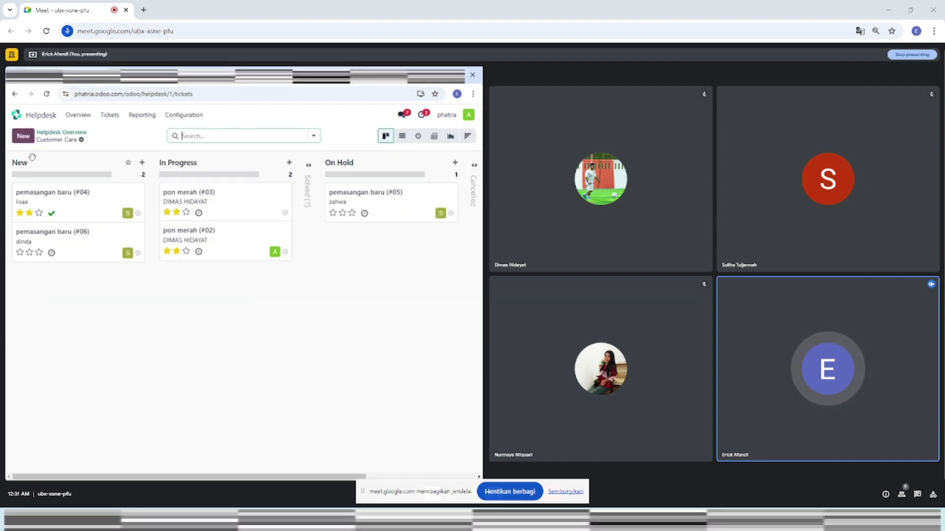
drag(119, 477, 170, 477)
click(239, 187)
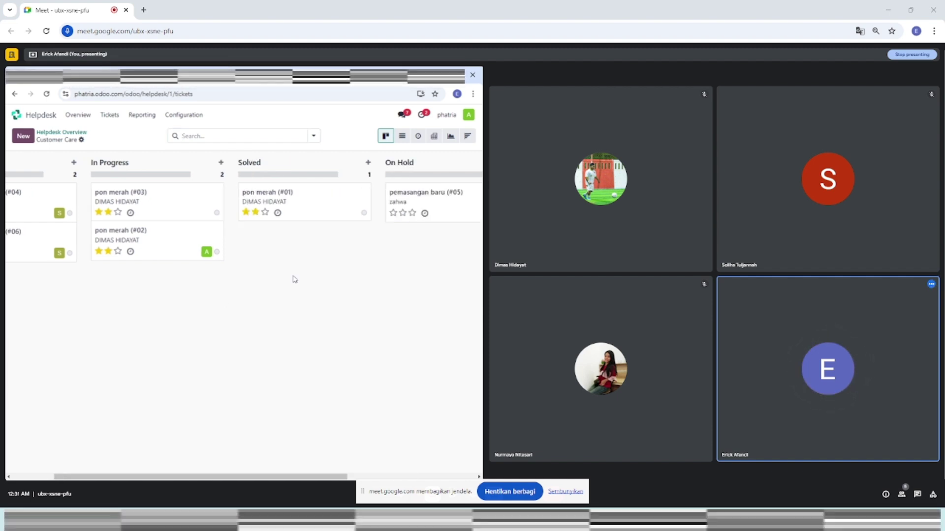
drag(224, 477, 296, 477)
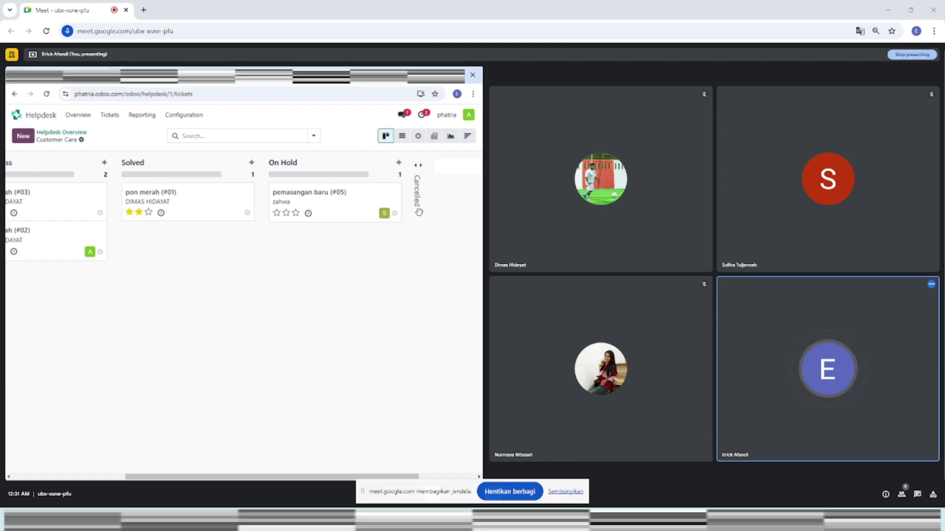
click(419, 212)
scroll(148, 461, left, 4)
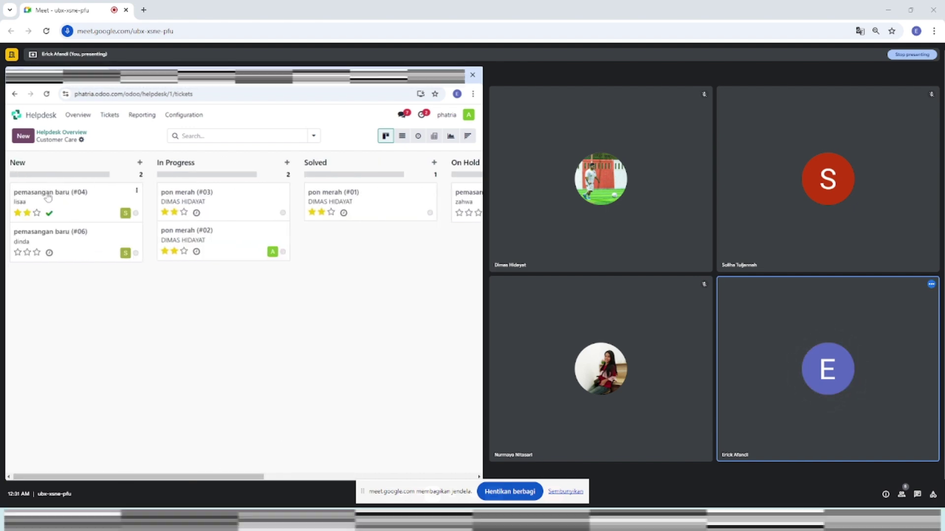
Open ticket #04 'pemasangan baru', check its team and assignee choices, and move it to In Progress
click(48, 198)
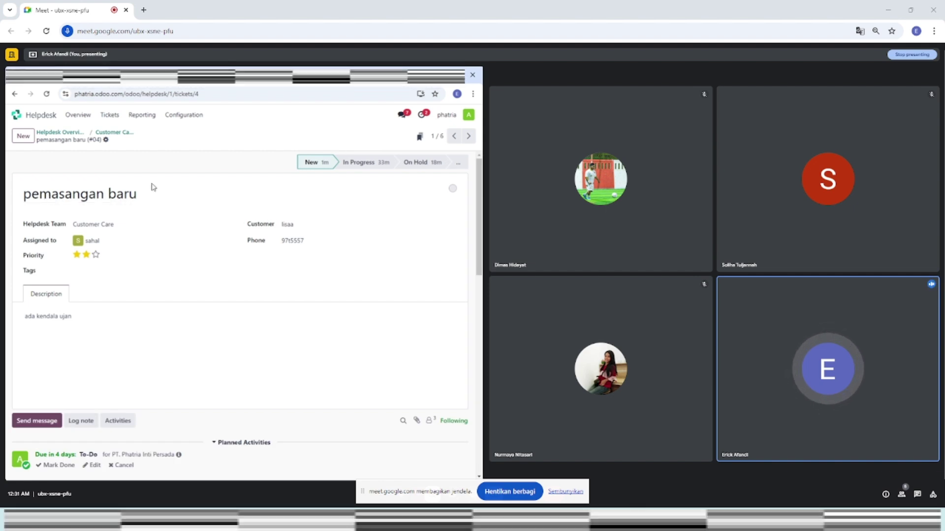
click(99, 224)
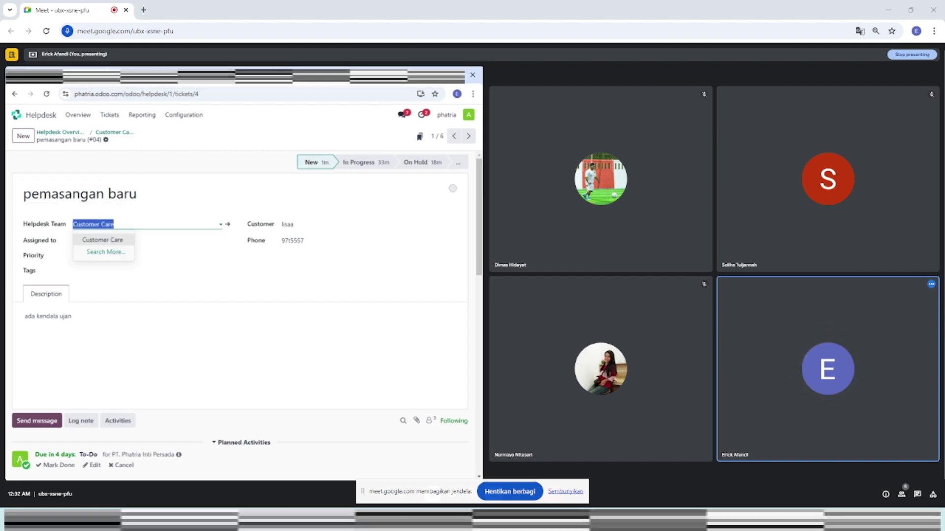
click(98, 225)
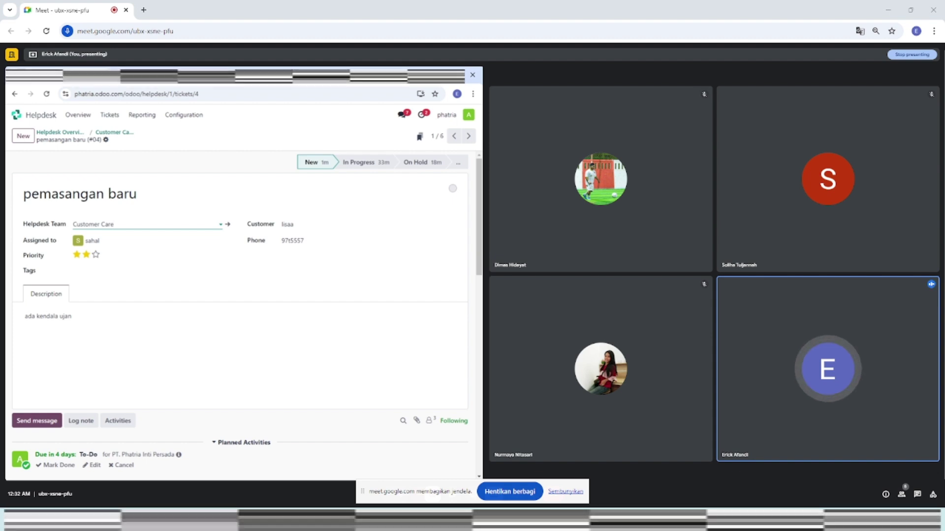
click(99, 225)
click(99, 225)
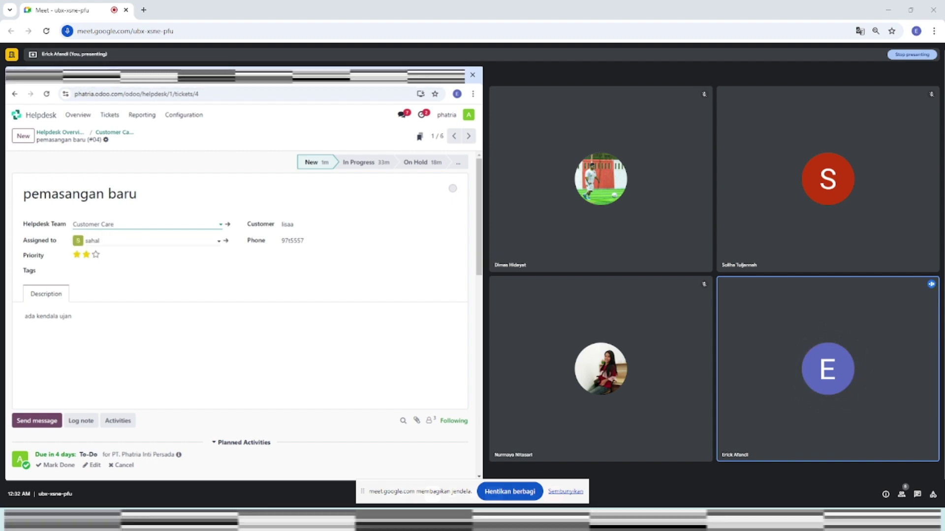
click(147, 241)
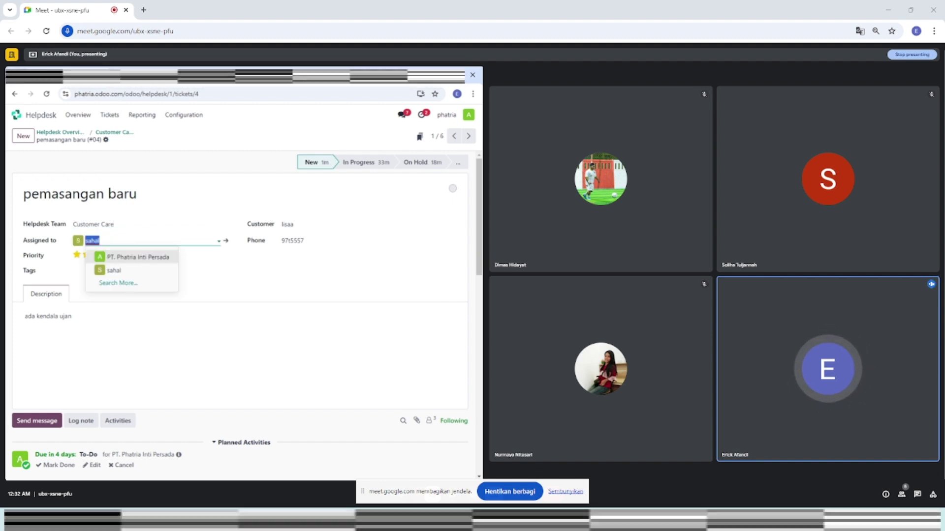
click(212, 283)
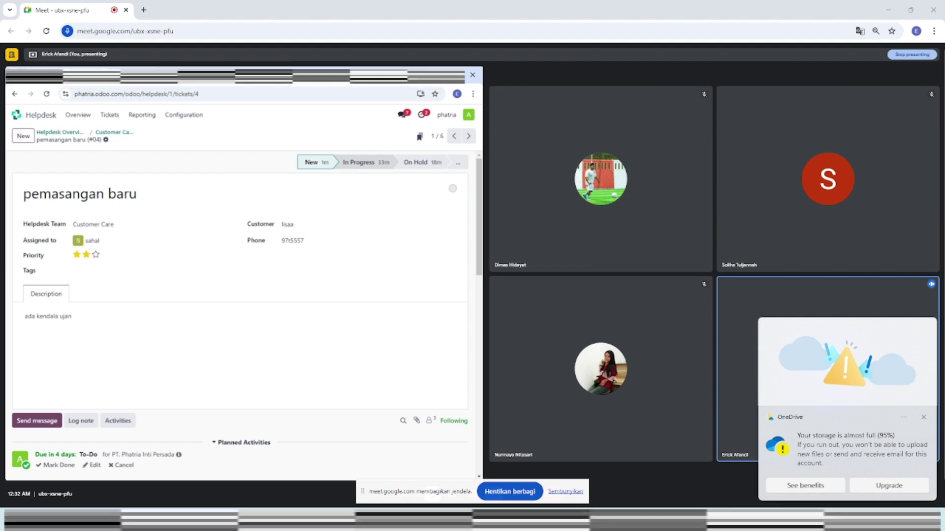
click(355, 168)
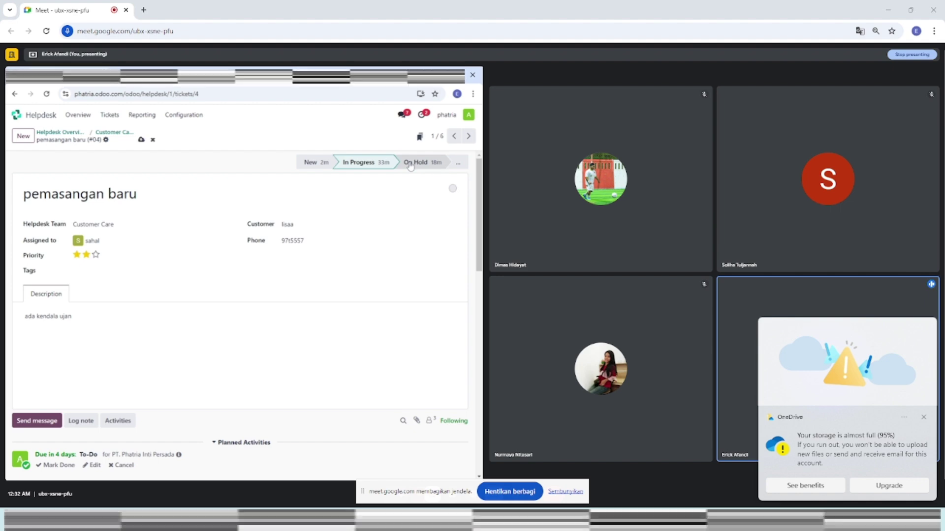
Move ticket #04 through On Hold to Solved, then return to the Helpdesk Overview
click(410, 165)
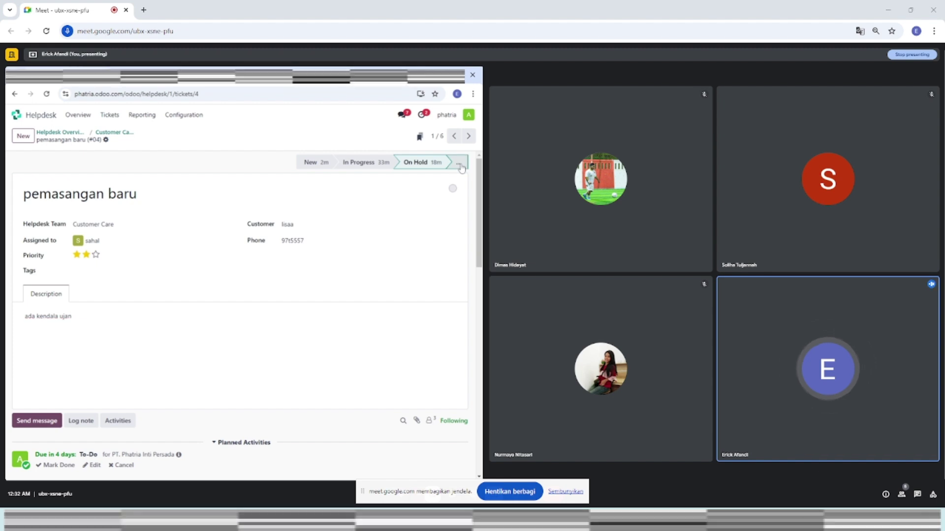
click(460, 164)
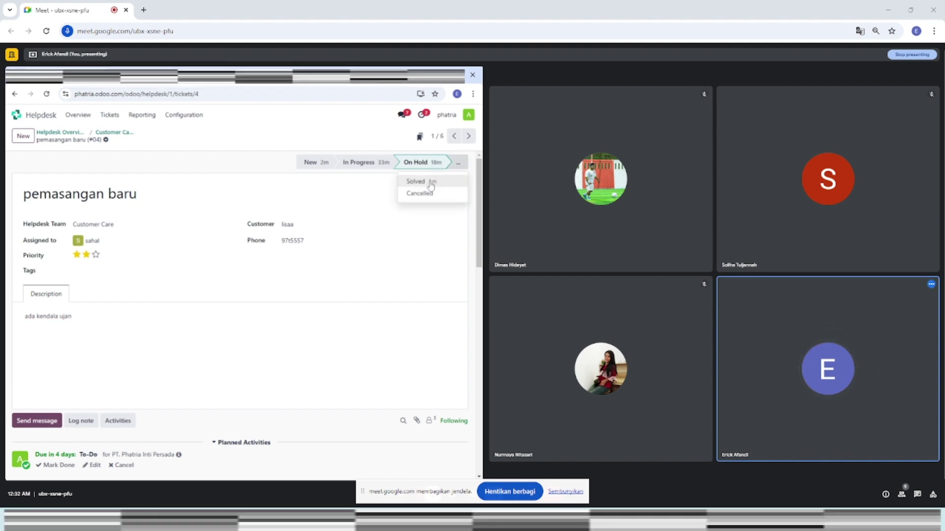
click(431, 186)
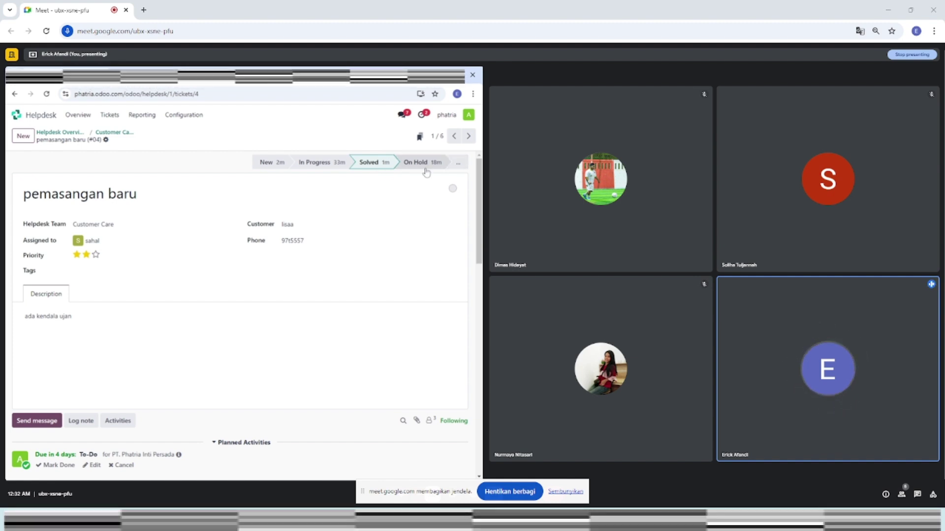
click(460, 165)
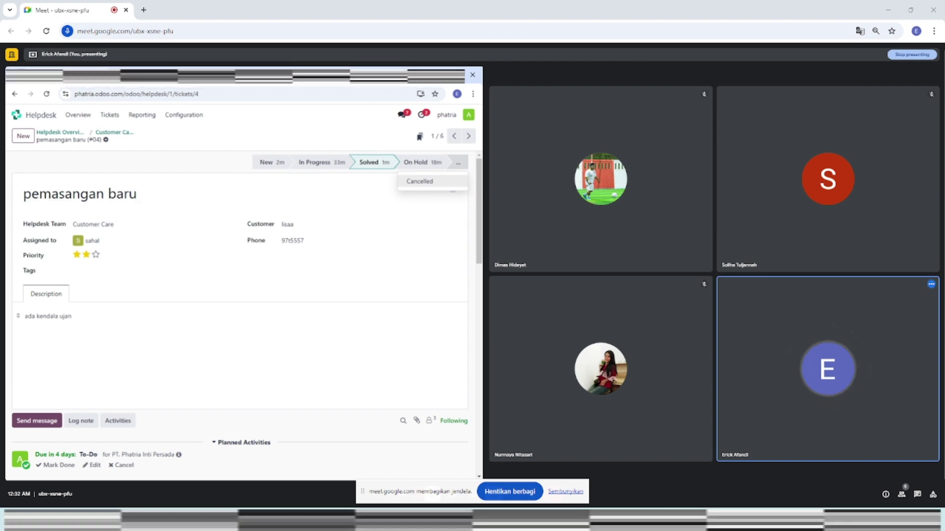
click(57, 130)
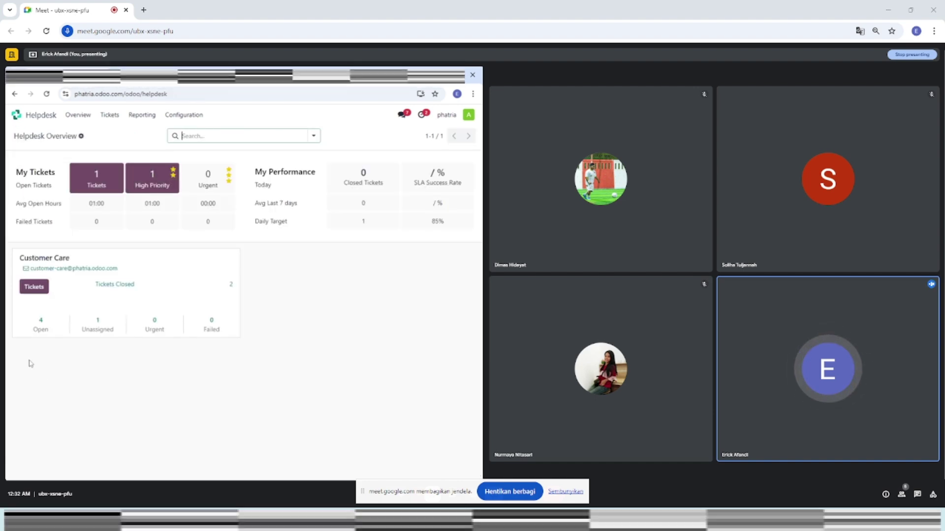
List Customer Care's 4 open tickets by stage, expanding the empty Solved group and re-expanding On Hold
click(41, 326)
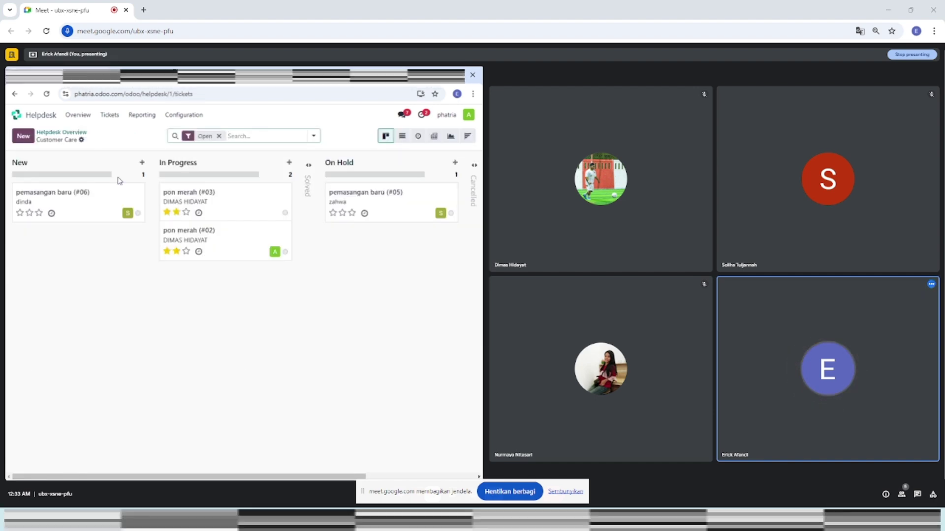
click(402, 137)
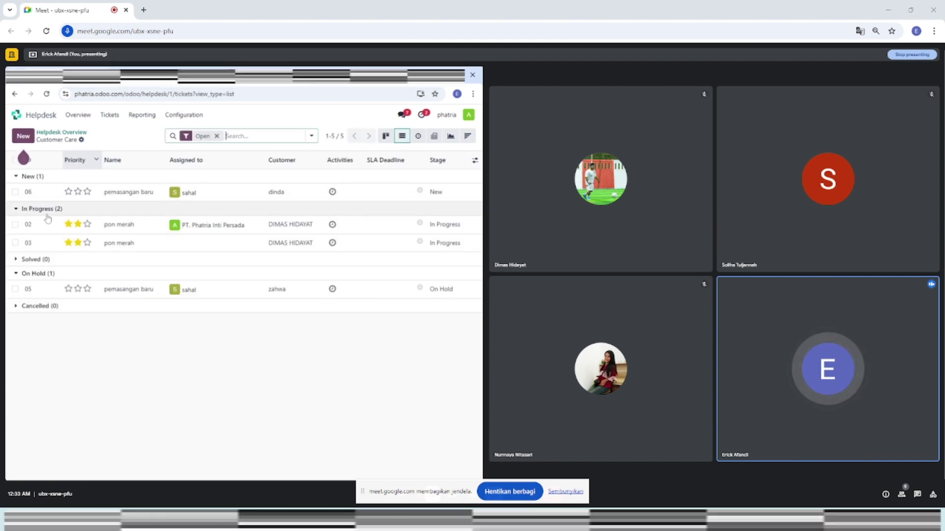
click(22, 261)
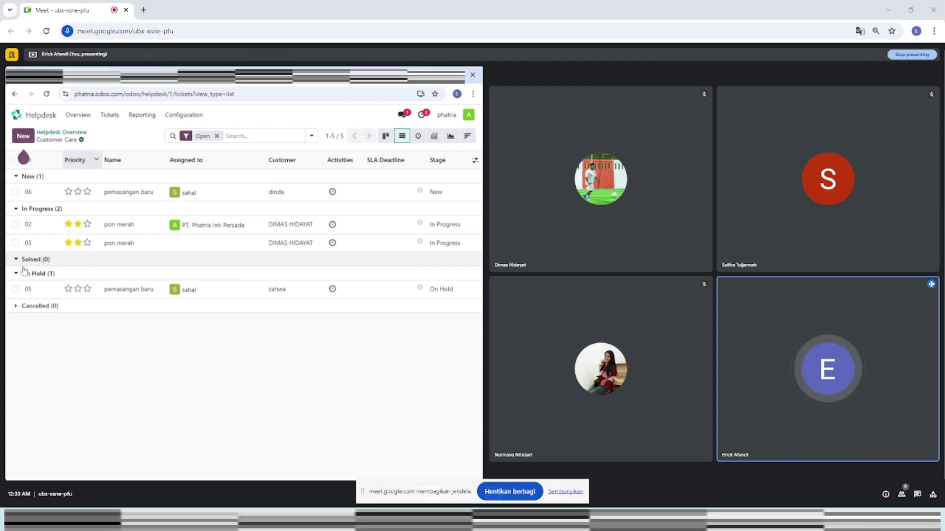
click(23, 273)
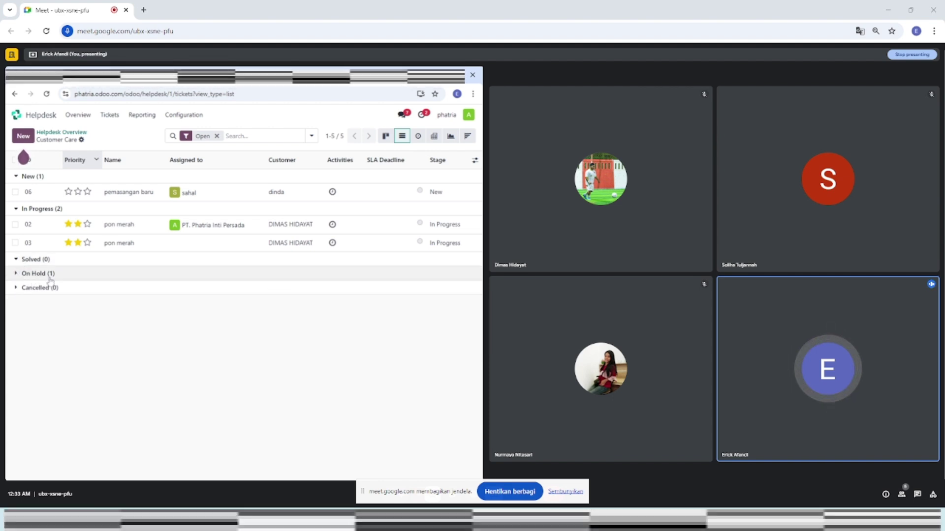
click(50, 275)
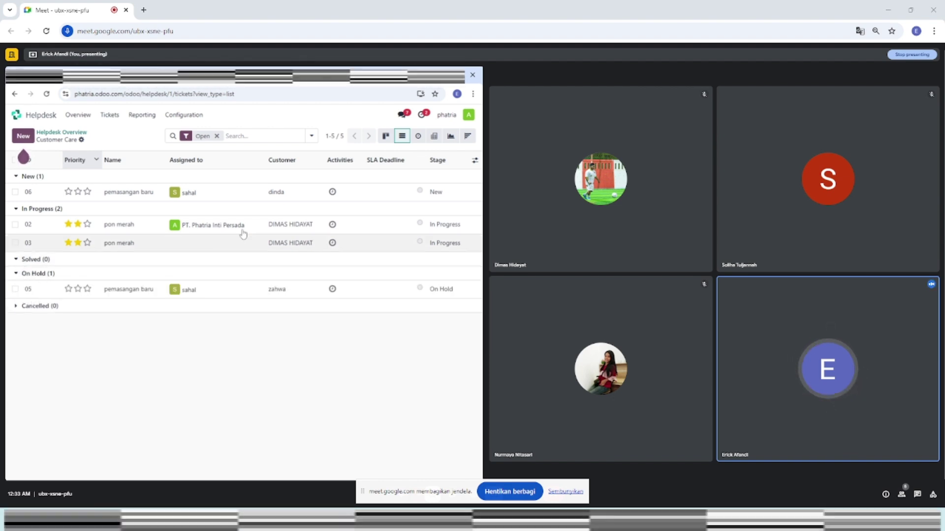
View the open tickets in Activity and Pivot, then graph per-stage counts: New 1, In Progress 2, On Hold 1
click(418, 137)
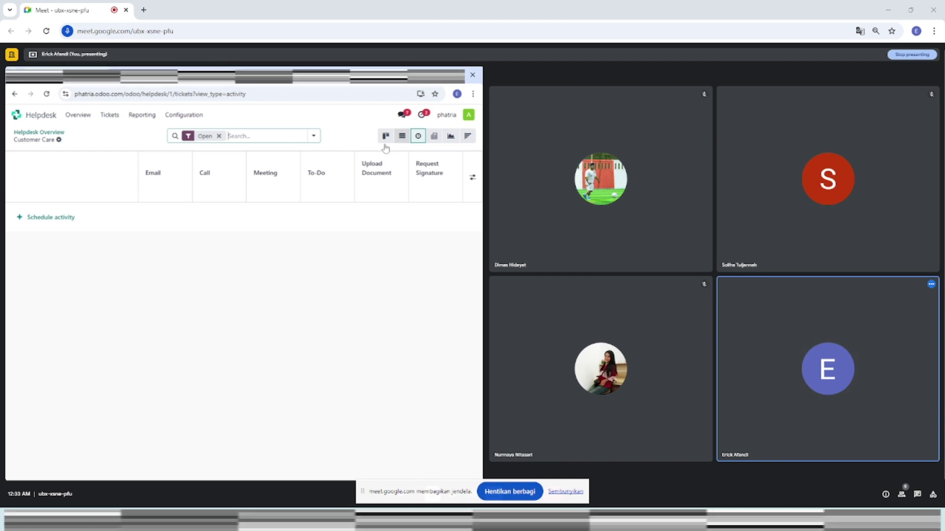
click(434, 137)
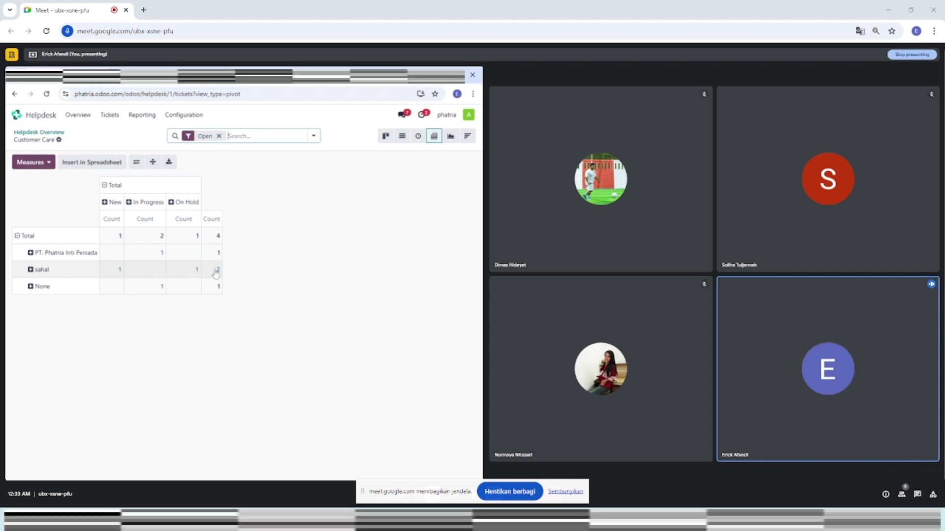
click(450, 141)
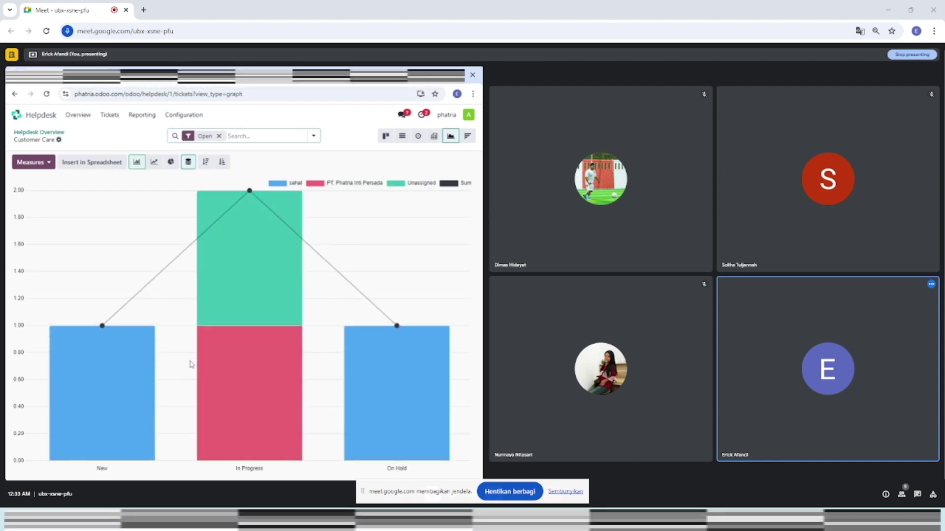
mouse_move(128, 380)
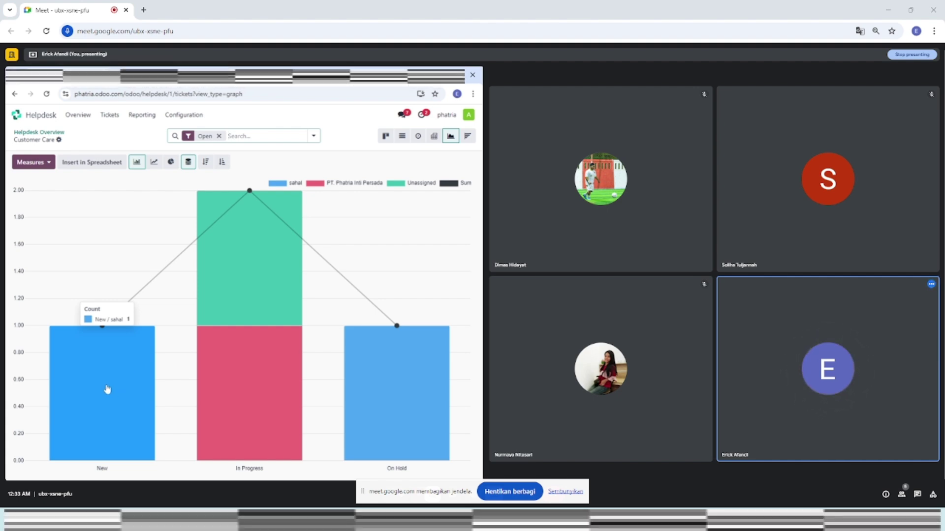
mouse_move(227, 298)
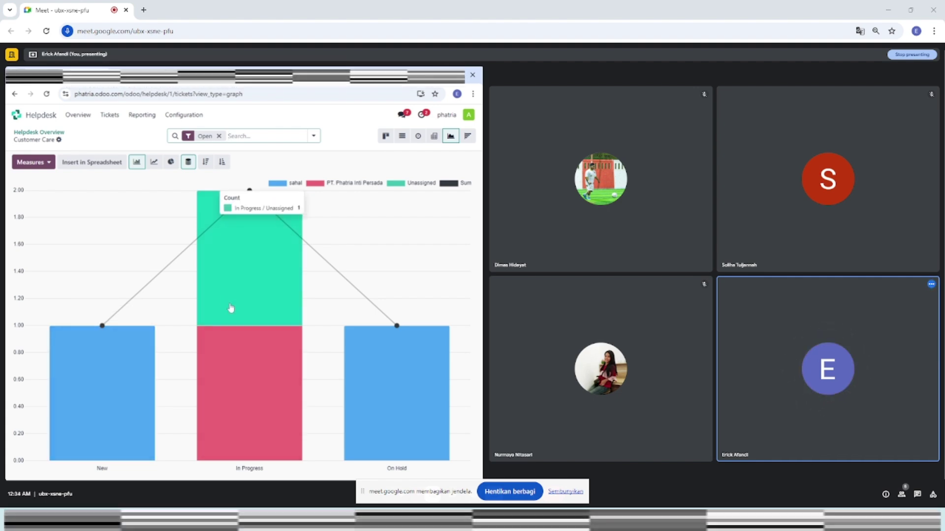
mouse_move(234, 382)
mouse_move(431, 406)
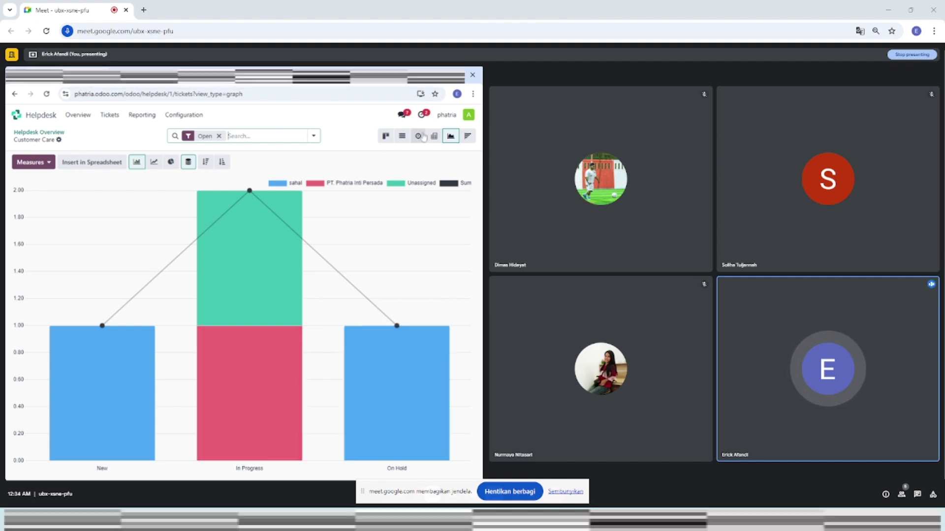
View the open tickets as a cohort by creation date, then as kanban, then back as the list
click(466, 139)
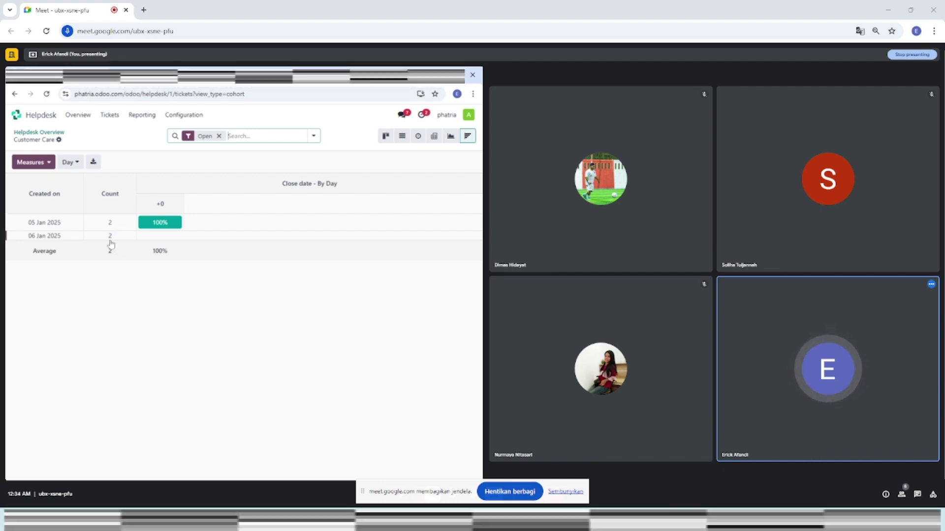
click(386, 136)
click(402, 136)
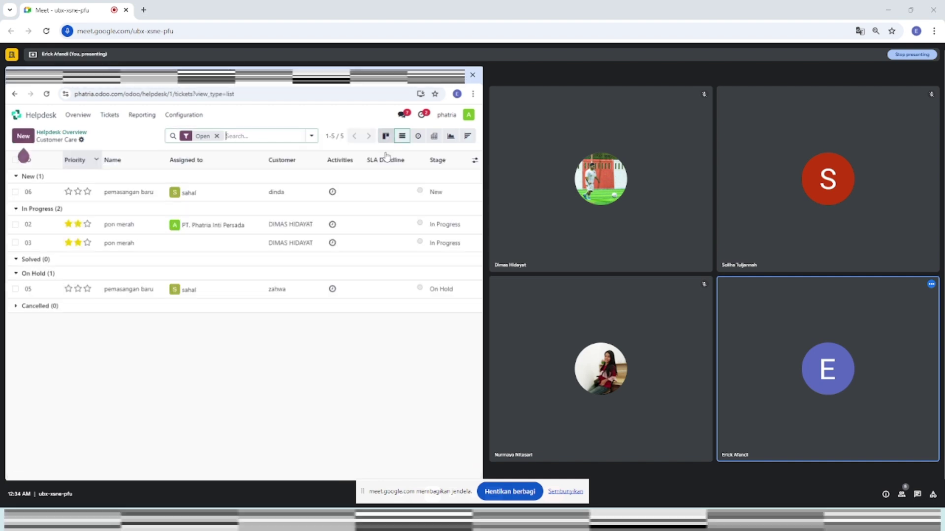